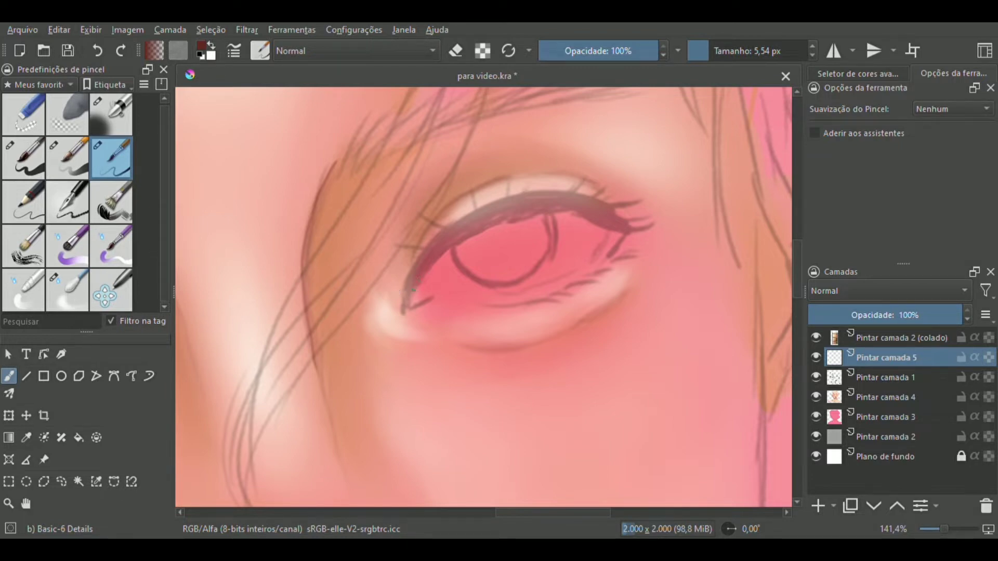
# Step: Paint the dark brown upper lash line of the portrait's right-hand eye with the 5.54 px Basic-6 Details brush on Pintar camada 5
pyautogui.moveTo(404, 310); pyautogui.dragTo(420, 273)
pyautogui.moveTo(406, 312)
pyautogui.mouseDown()
pyautogui.moveTo(420, 268)
pyautogui.moveTo(437, 251)
pyautogui.mouseUp()
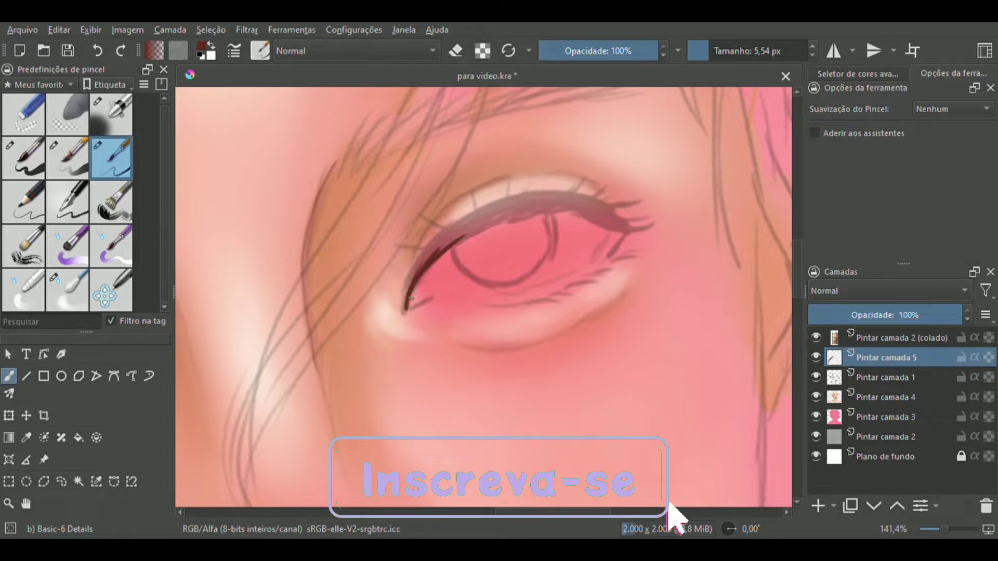
pyautogui.moveTo(405, 311)
pyautogui.mouseDown()
pyautogui.moveTo(425, 254)
pyautogui.moveTo(459, 219)
pyautogui.moveTo(496, 205)
pyautogui.moveTo(523, 213)
pyautogui.mouseUp()
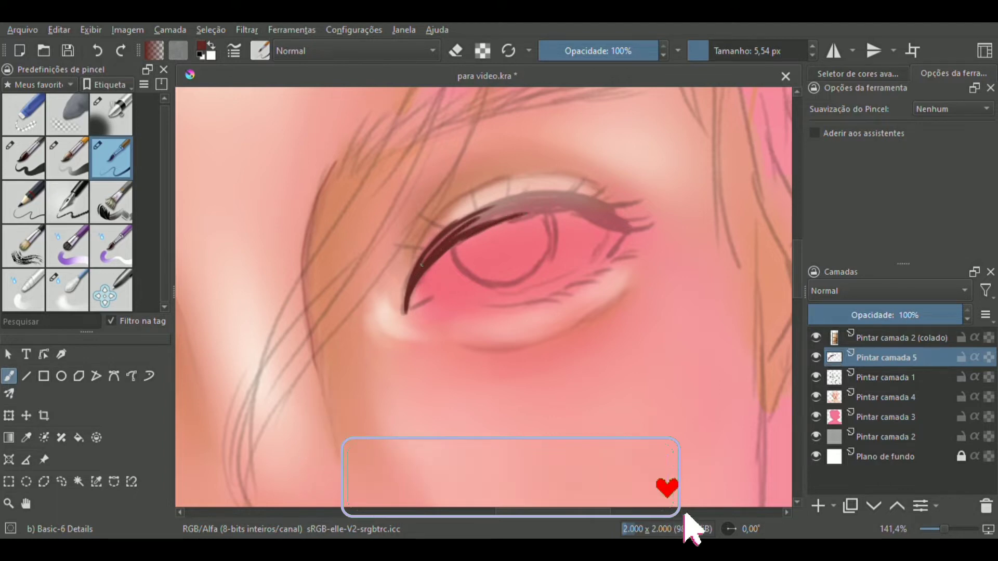
pyautogui.moveTo(457, 232)
pyautogui.mouseDown()
pyautogui.moveTo(489, 225)
pyautogui.moveTo(471, 226)
pyautogui.moveTo(480, 212)
pyautogui.moveTo(526, 205)
pyautogui.moveTo(488, 210)
pyautogui.moveTo(594, 209)
pyautogui.moveTo(583, 202)
pyautogui.moveTo(629, 232)
pyautogui.mouseUp()
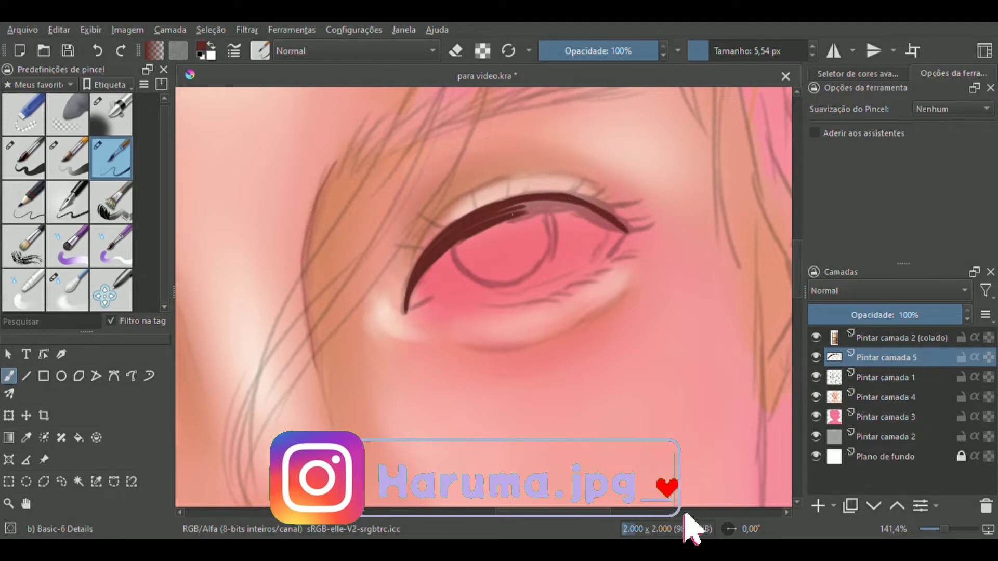
pyautogui.moveTo(557, 215)
pyautogui.mouseDown()
pyautogui.moveTo(522, 213)
pyautogui.moveTo(618, 231)
pyautogui.mouseUp()
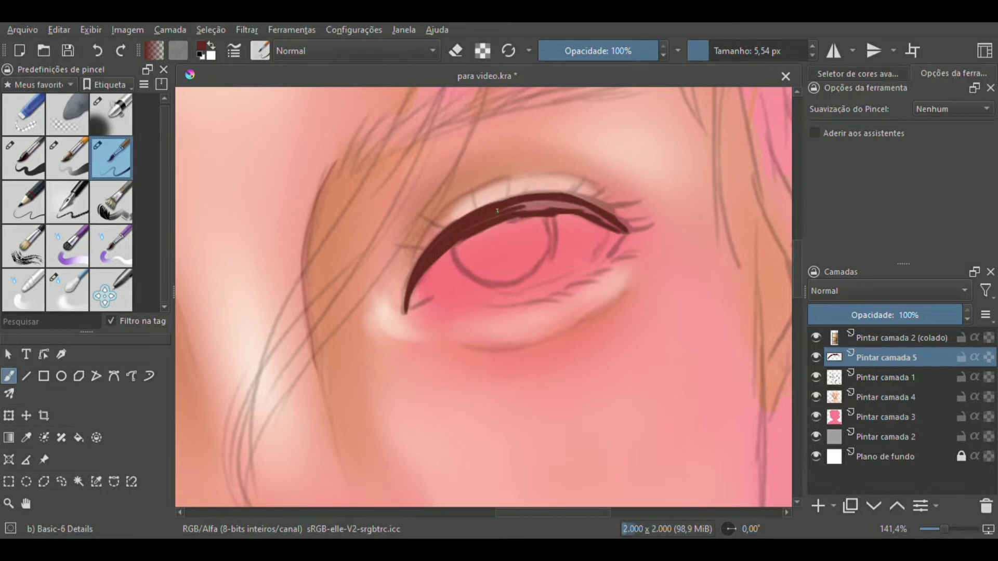
pyautogui.moveTo(497, 210); pyautogui.dragTo(543, 208)
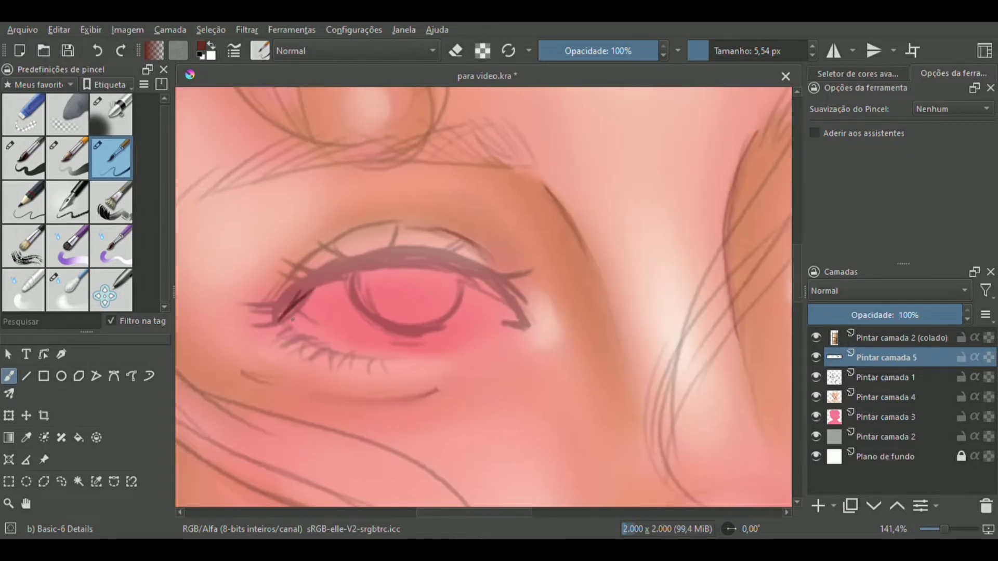
# Step: Paint the thick dark brown upper lash line and inner corner of the portrait's left-hand eye over the sketch
pyautogui.moveTo(491, 278); pyautogui.dragTo(528, 323)
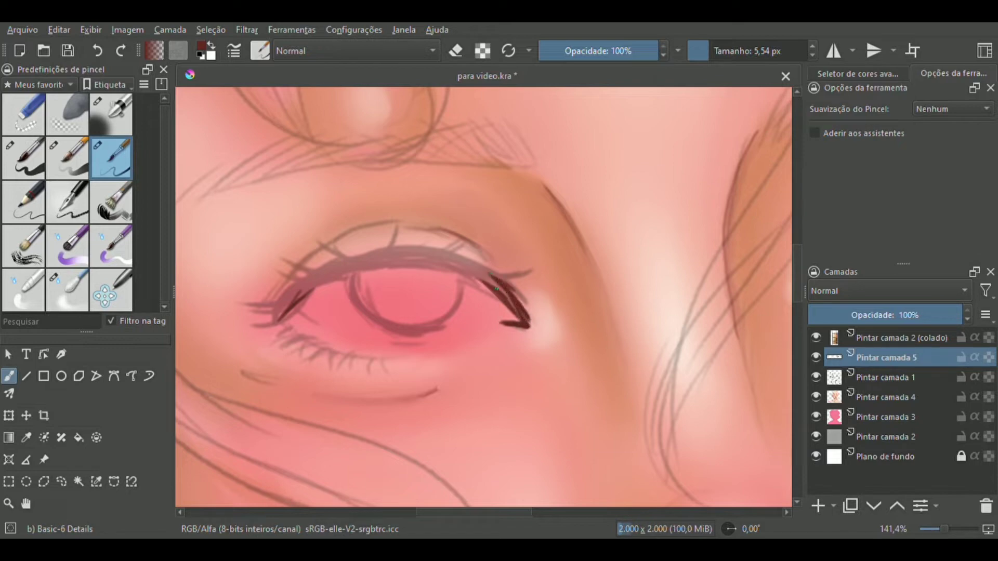
pyautogui.moveTo(278, 318)
pyautogui.mouseDown()
pyautogui.moveTo(338, 257)
pyautogui.moveTo(387, 253)
pyautogui.mouseUp()
pyautogui.moveTo(306, 291)
pyautogui.mouseDown()
pyautogui.moveTo(421, 267)
pyautogui.moveTo(499, 299)
pyautogui.mouseUp()
pyautogui.moveTo(280, 323)
pyautogui.mouseDown()
pyautogui.moveTo(322, 276)
pyautogui.moveTo(354, 262)
pyautogui.mouseUp()
pyautogui.moveTo(333, 270)
pyautogui.mouseDown()
pyautogui.moveTo(384, 255)
pyautogui.moveTo(444, 260)
pyautogui.mouseUp()
pyautogui.moveTo(369, 259); pyautogui.dragTo(422, 251)
pyautogui.moveTo(390, 250); pyautogui.dragTo(486, 280)
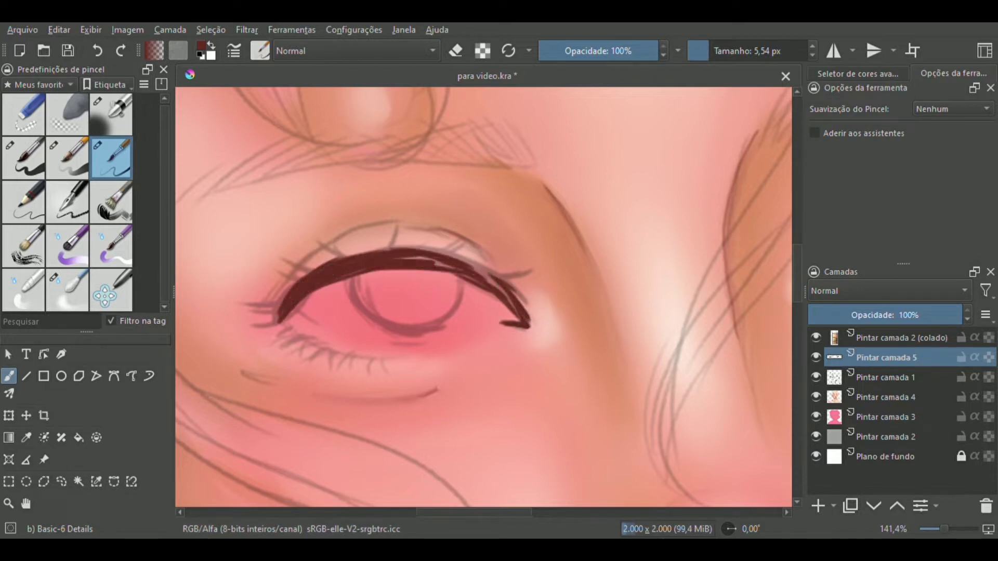
pyautogui.moveTo(419, 257); pyautogui.dragTo(455, 267)
pyautogui.moveTo(485, 273); pyautogui.dragTo(496, 283)
# Step: Draw thin lower lid lines on the left-hand eye and darken the inner corner of the right-hand eye
pyautogui.moveTo(283, 318)
pyautogui.mouseDown()
pyautogui.moveTo(322, 343)
pyautogui.moveTo(449, 347)
pyautogui.mouseUp()
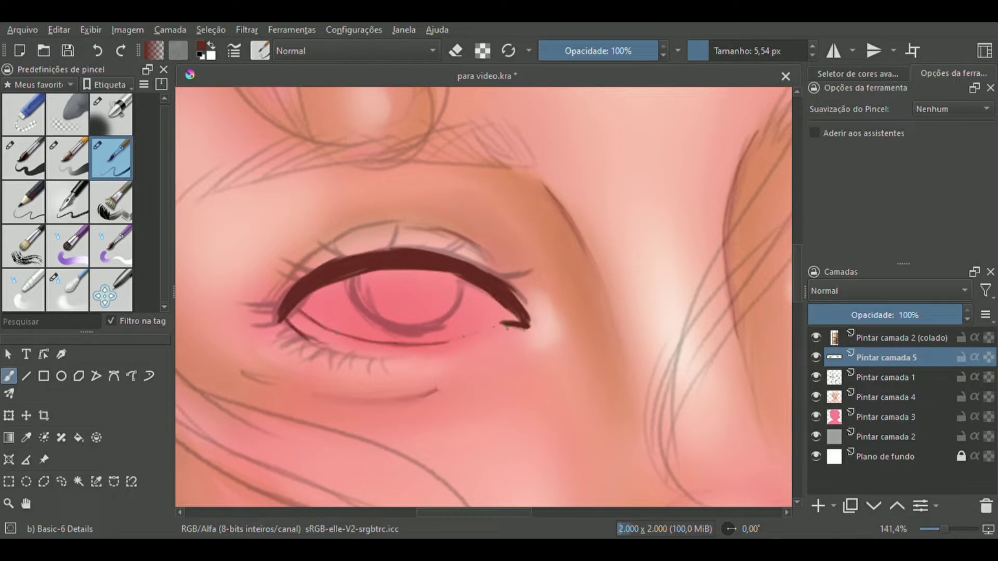
pyautogui.moveTo(333, 350); pyautogui.dragTo(442, 358)
pyautogui.moveTo(567, 270); pyautogui.dragTo(287, 307)
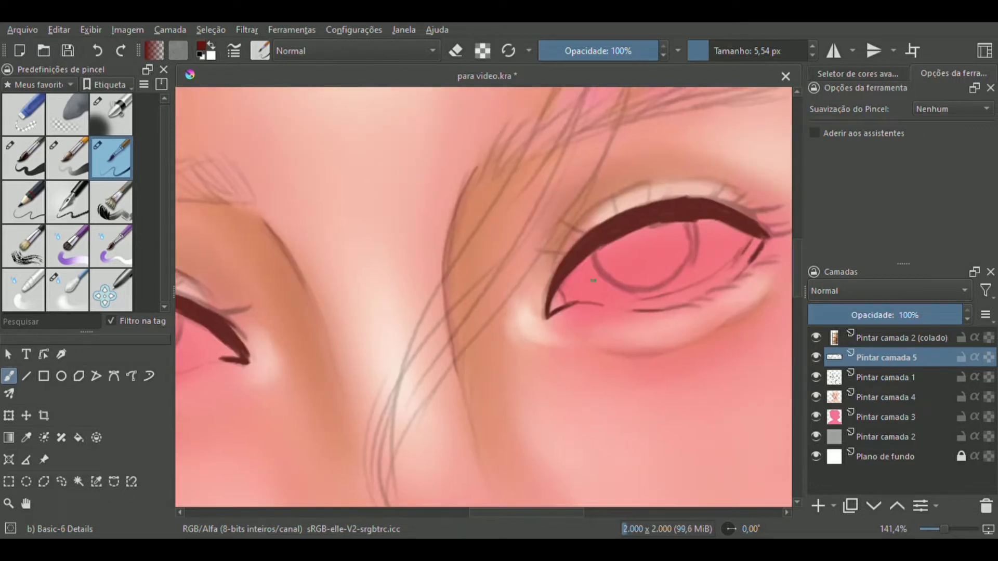
pyautogui.moveTo(551, 314)
pyautogui.mouseDown()
pyautogui.moveTo(601, 249)
pyautogui.moveTo(595, 236)
pyautogui.mouseUp()
pyautogui.moveTo(595, 244); pyautogui.dragTo(444, 302)
# Step: Sample a reddish tone from the painting and add lighter strokes along the middle of both upper lash lines
pyautogui.keyDown('ctrl'); pyautogui.click(615, 301); pyautogui.keyUp('ctrl')
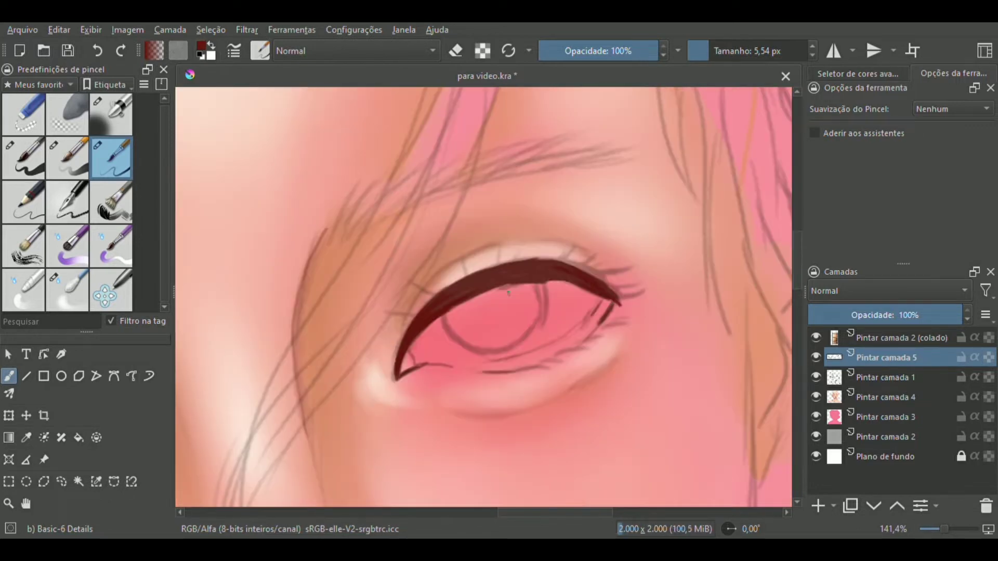
pyautogui.moveTo(508, 293); pyautogui.dragTo(643, 292)
pyautogui.moveTo(200, 393)
pyautogui.mouseDown()
pyautogui.moveTo(415, 312)
pyautogui.moveTo(394, 307)
pyautogui.mouseUp()
pyautogui.moveTo(208, 315)
pyautogui.mouseDown()
pyautogui.moveTo(281, 285)
pyautogui.moveTo(347, 285)
pyautogui.mouseUp()
pyautogui.moveTo(348, 291); pyautogui.dragTo(416, 265)
pyautogui.moveTo(296, 313); pyautogui.dragTo(313, 320)
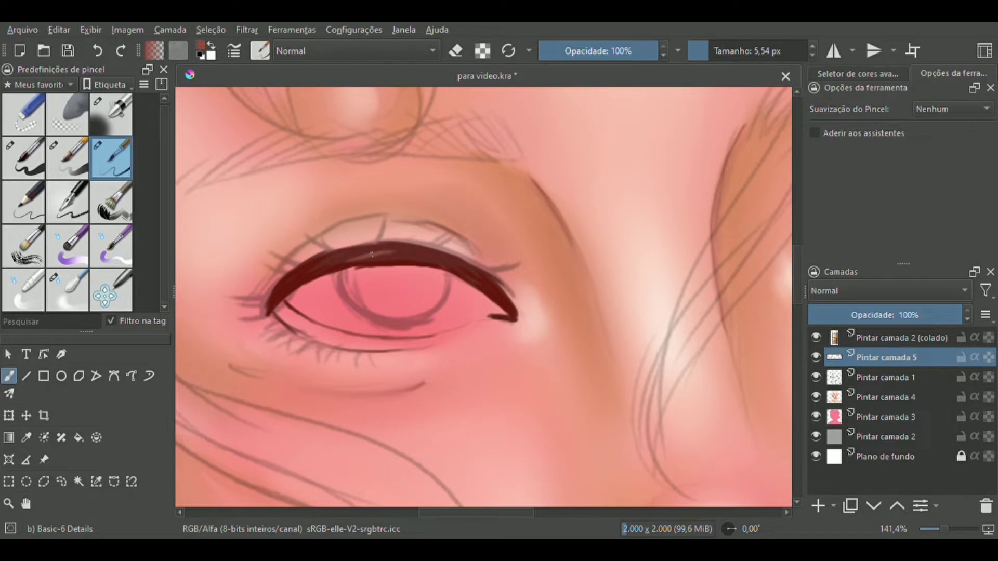
pyautogui.moveTo(642, 290); pyautogui.dragTo(351, 333)
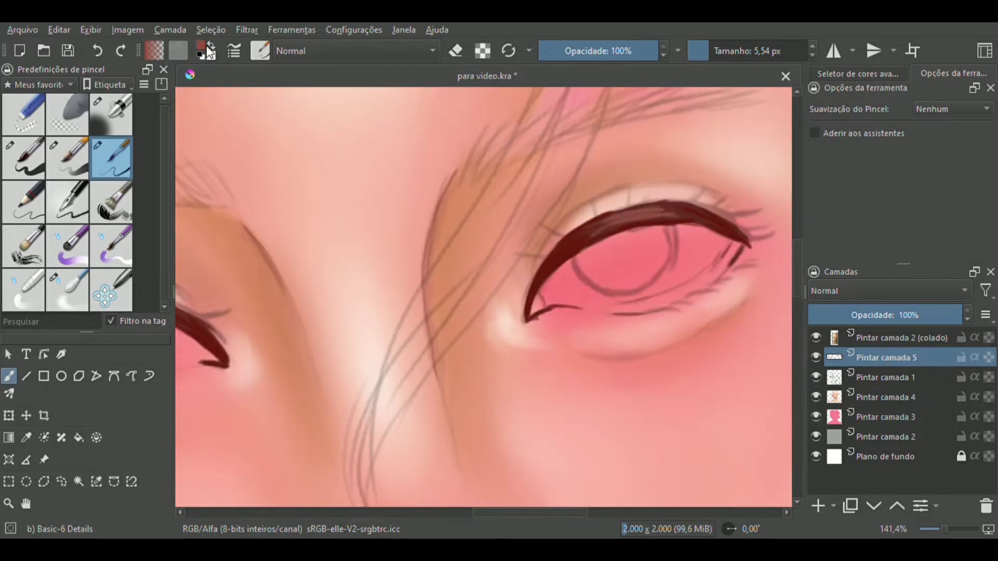
pyautogui.moveTo(467, 322); pyautogui.dragTo(646, 297)
pyautogui.moveTo(261, 277); pyautogui.dragTo(310, 276)
# Step: Blend the reddish strokes into both upper lash lines using the Blender Blur brush
pyautogui.click(67, 290)
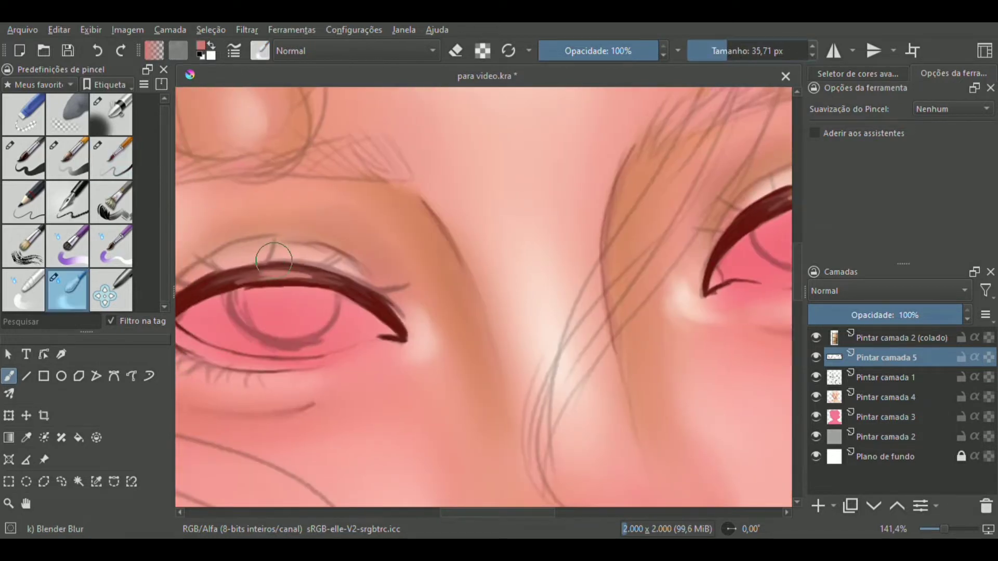
pyautogui.click(716, 51)
pyautogui.moveTo(214, 283); pyautogui.dragTo(319, 281)
pyautogui.moveTo(661, 313); pyautogui.dragTo(503, 363)
pyautogui.moveTo(624, 256); pyautogui.dragTo(659, 245)
pyautogui.moveTo(553, 321); pyautogui.dragTo(778, 244)
# Step: Sample the dark lash colour and draw fine eyelashes on the left-hand eye with the Basic-6 Details brush at 3.14 px
pyautogui.keyDown('ctrl'); pyautogui.click(441, 276); pyautogui.keyUp('ctrl')
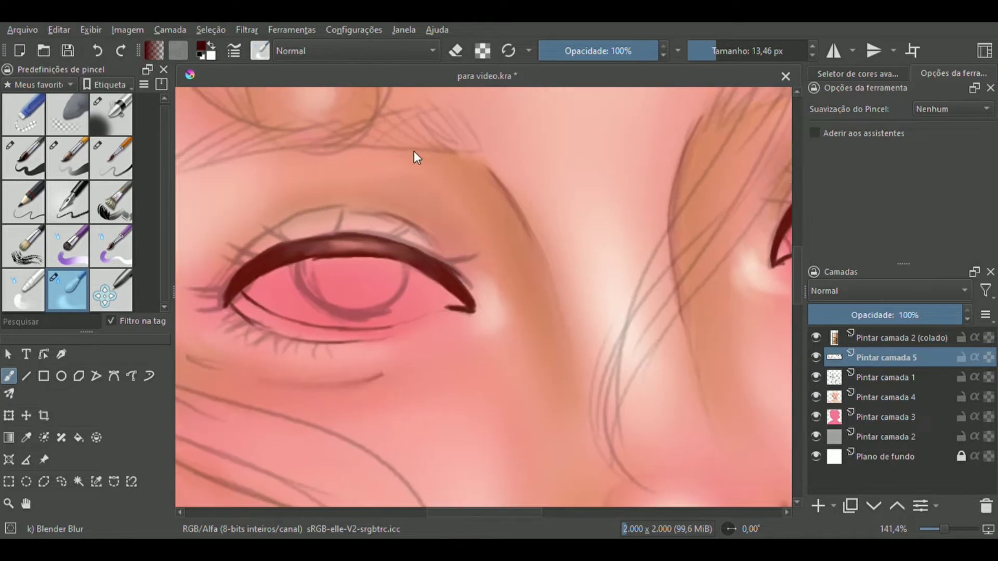
pyautogui.click(111, 158)
pyautogui.moveTo(297, 266); pyautogui.dragTo(281, 266)
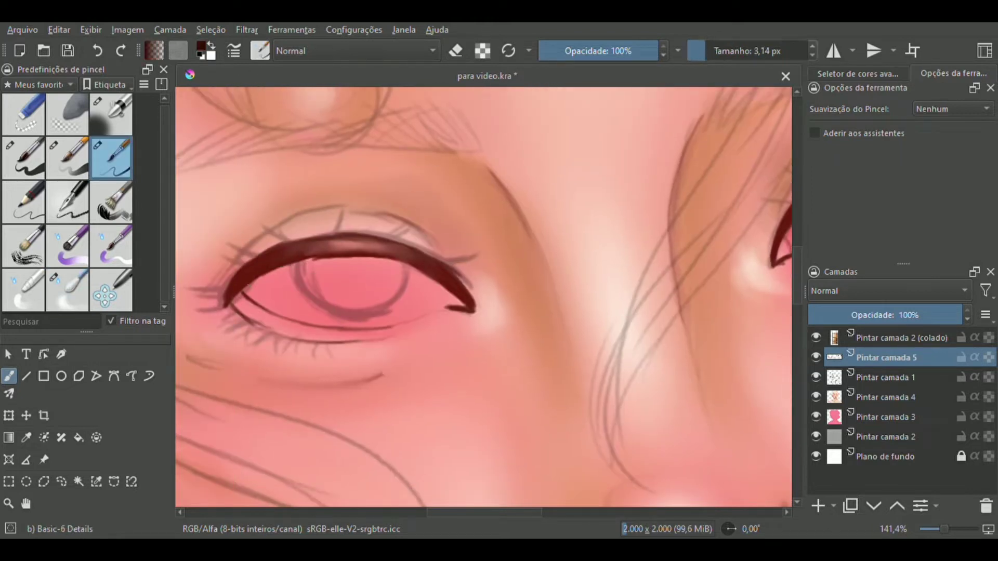
pyautogui.moveTo(244, 295)
pyautogui.mouseDown()
pyautogui.moveTo(209, 310)
pyautogui.moveTo(377, 263)
pyautogui.mouseUp()
pyautogui.moveTo(276, 266); pyautogui.dragTo(387, 276)
pyautogui.moveTo(403, 266); pyautogui.dragTo(399, 246)
pyautogui.moveTo(481, 264); pyautogui.dragTo(461, 255)
pyautogui.moveTo(457, 263)
pyautogui.mouseDown()
pyautogui.moveTo(448, 247)
pyautogui.moveTo(420, 251)
pyautogui.mouseUp()
pyautogui.moveTo(470, 262)
pyautogui.mouseDown()
pyautogui.moveTo(447, 238)
pyautogui.moveTo(431, 274)
pyautogui.moveTo(478, 297)
pyautogui.mouseUp()
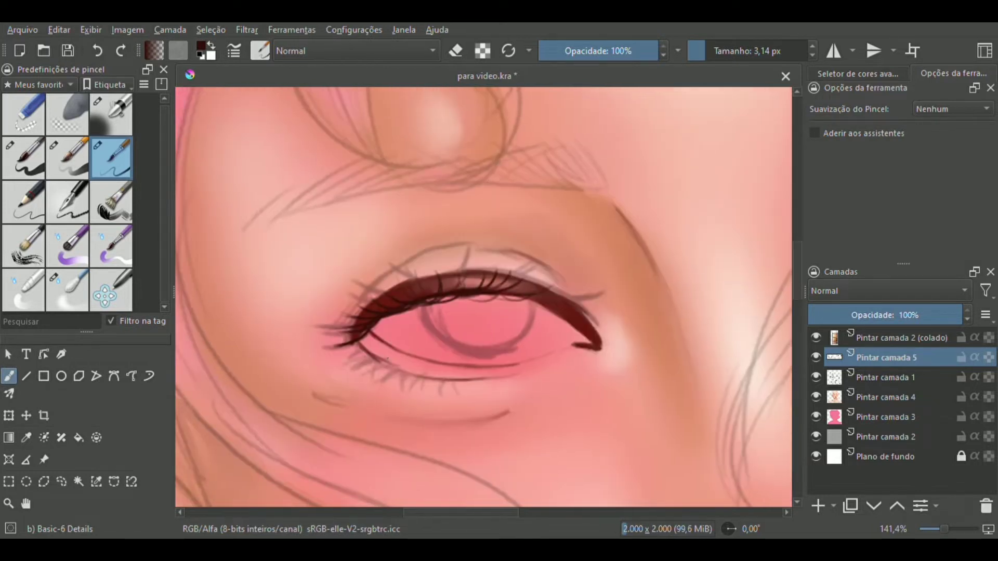
# Step: Hide the sketch layer Pintar camada 1 to check the painted lashes of both eyes without it
pyautogui.click(816, 378)
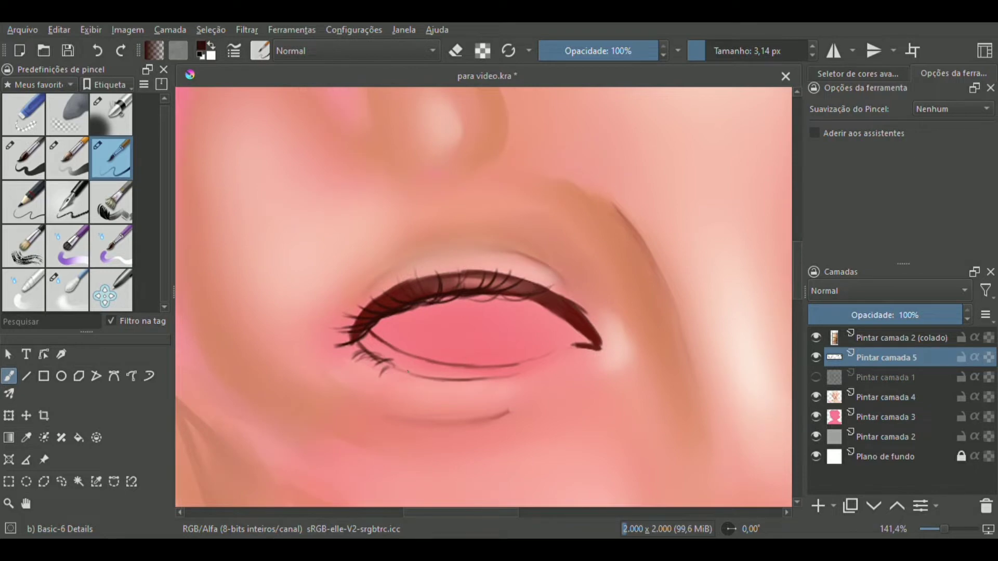
pyautogui.scroll(-5, 405, 372)
pyautogui.scroll(6, 356, 300)
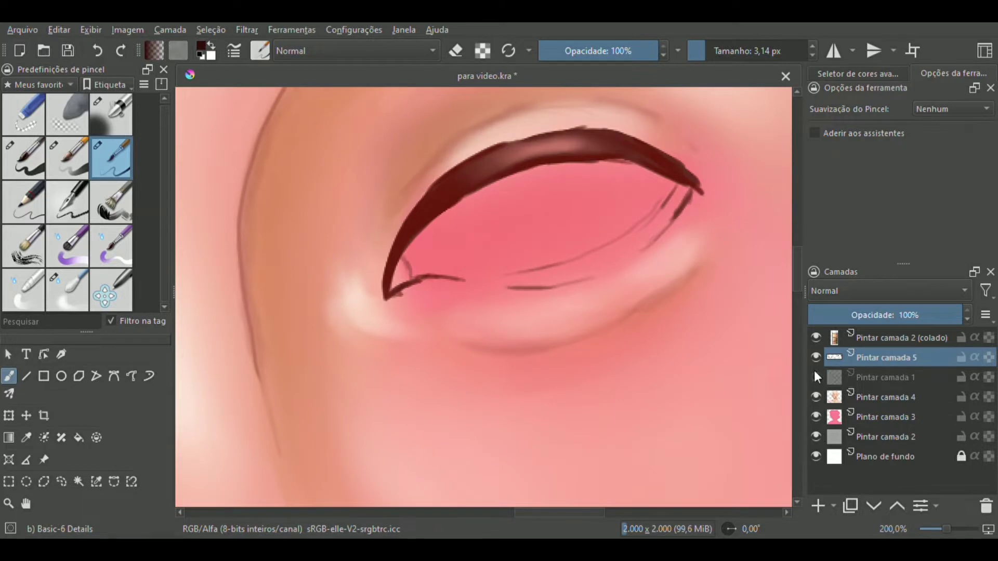
# Step: Draw fine upper eyelashes and short lower lashes on the right-hand eye with the 3.14 px brush
pyautogui.moveTo(613, 243)
pyautogui.mouseDown()
pyautogui.moveTo(707, 249)
pyautogui.moveTo(691, 256)
pyautogui.mouseUp()
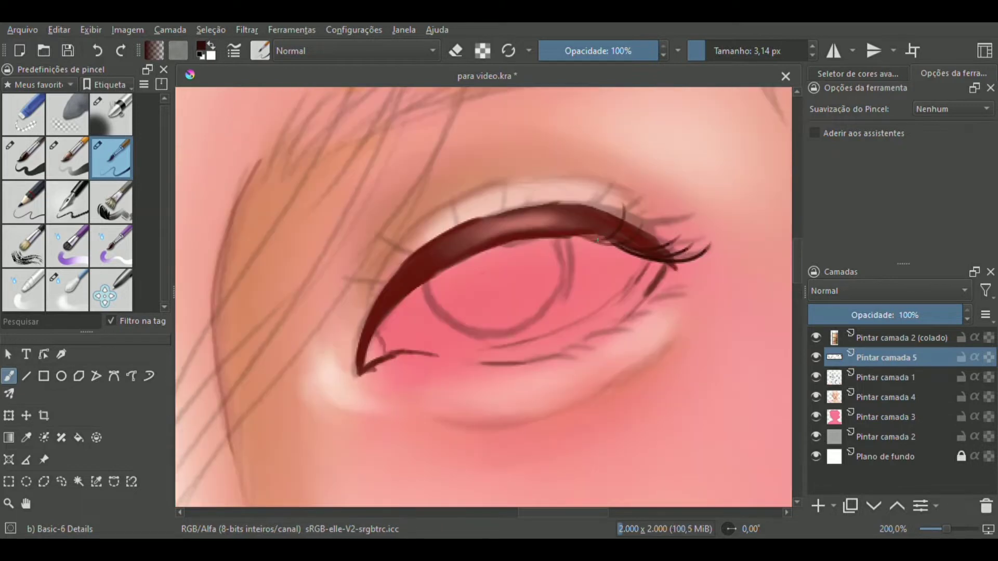
pyautogui.moveTo(522, 240); pyautogui.dragTo(480, 254)
pyautogui.moveTo(555, 237); pyautogui.dragTo(486, 252)
pyautogui.moveTo(525, 231); pyautogui.dragTo(543, 203)
pyautogui.moveTo(591, 236); pyautogui.dragTo(548, 245)
pyautogui.moveTo(507, 244); pyautogui.dragTo(435, 278)
pyautogui.moveTo(568, 231); pyautogui.dragTo(556, 212)
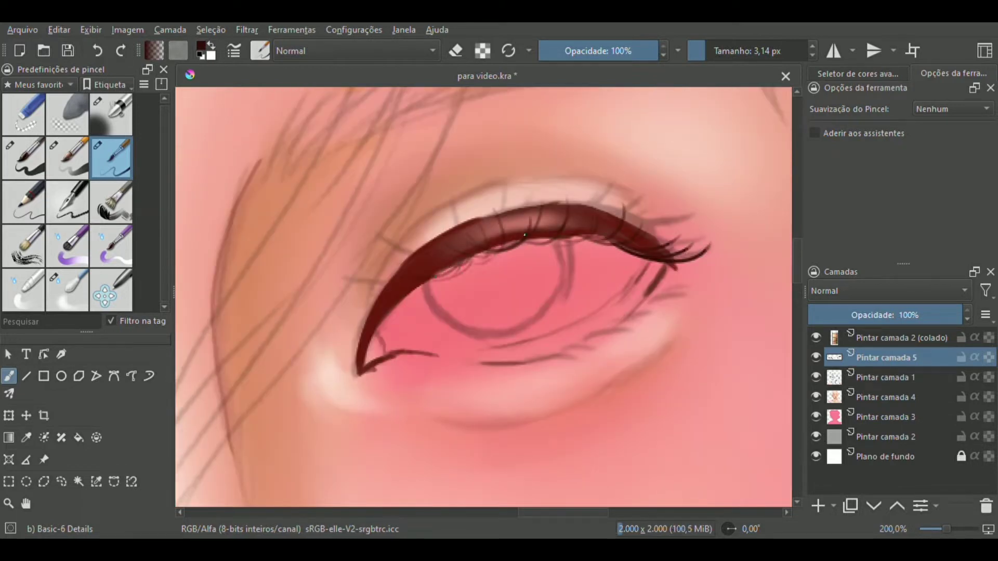
pyautogui.moveTo(611, 234); pyautogui.dragTo(560, 242)
pyautogui.moveTo(654, 307); pyautogui.dragTo(626, 315)
pyautogui.moveTo(671, 283); pyautogui.dragTo(571, 347)
# Step: Turn off the visibility of the sketch layer Pintar camada 1
pyautogui.click(816, 376)
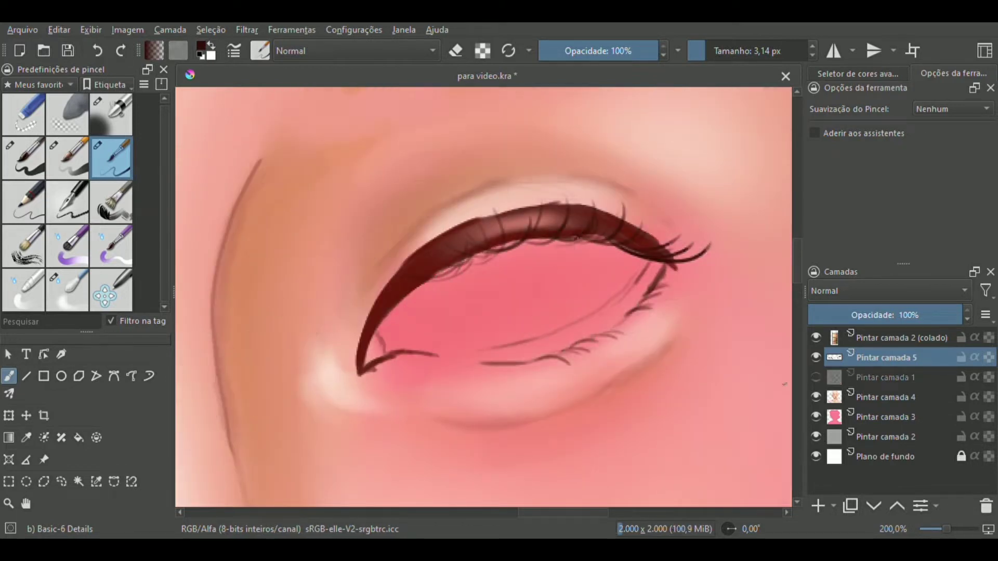
pyautogui.press('m')
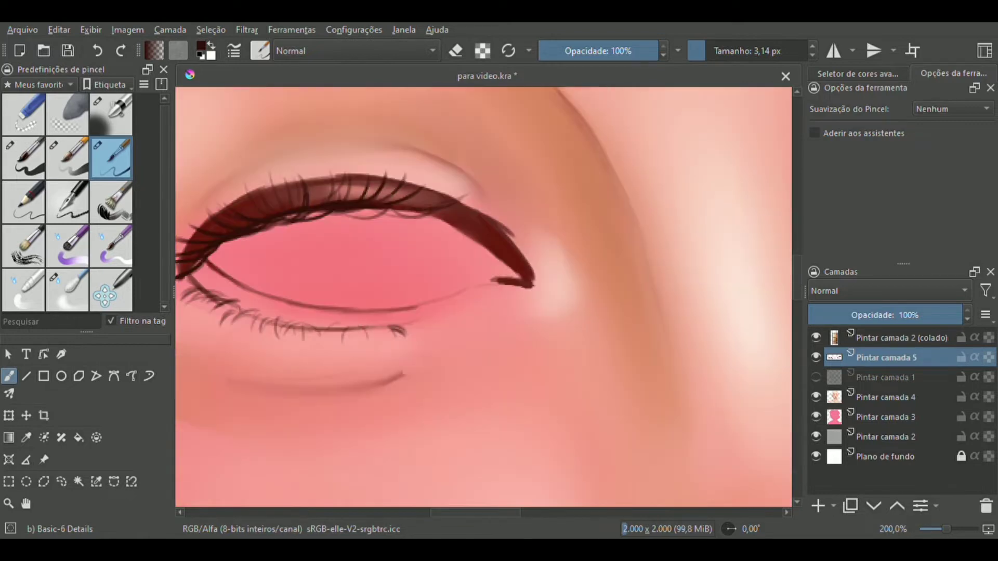
pyautogui.moveTo(946, 529); pyautogui.dragTo(935, 528)
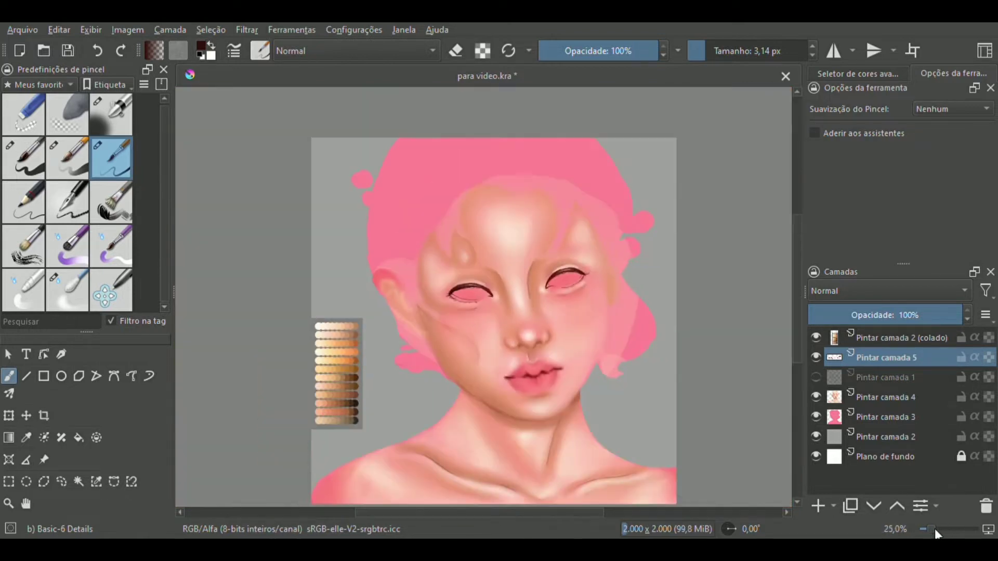
# Step: Add a paint layer directly below Pintar camada 5 and set up the Basic-5 Size brush at 25.08 px with a light grey colour
pyautogui.click(819, 506)
pyautogui.scroll(1, 283, 330)
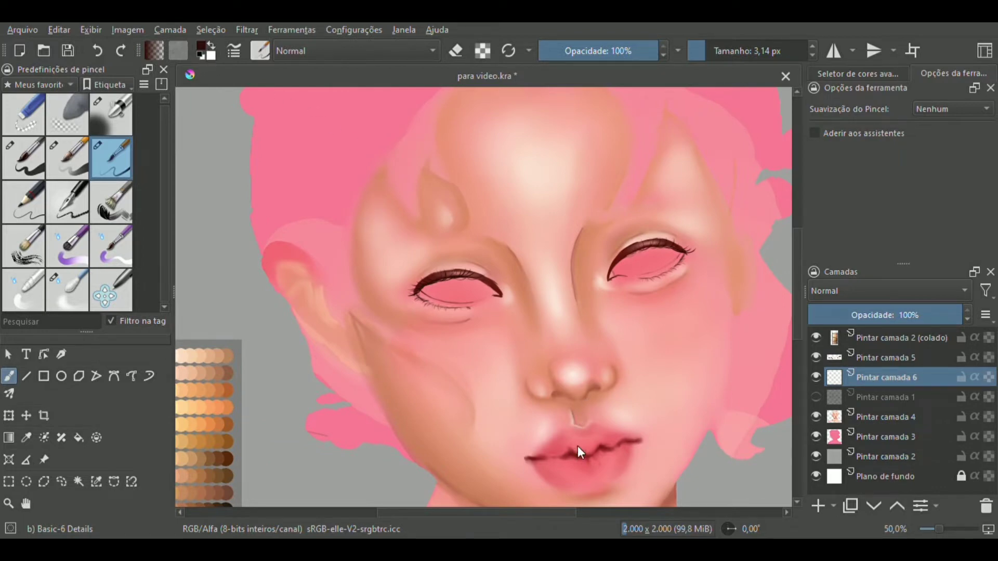
pyautogui.click(205, 51)
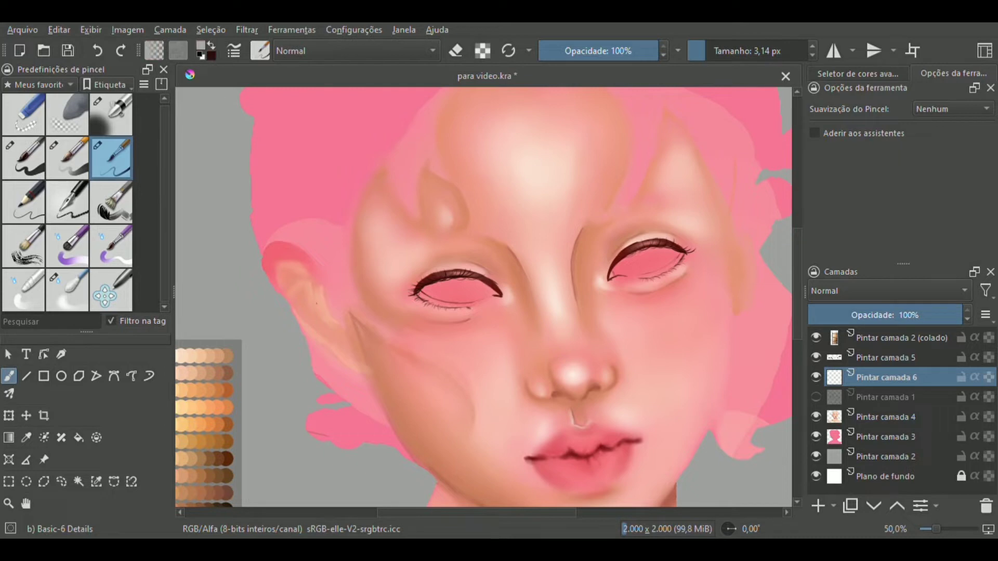
pyautogui.moveTo(379, 338); pyautogui.dragTo(352, 316)
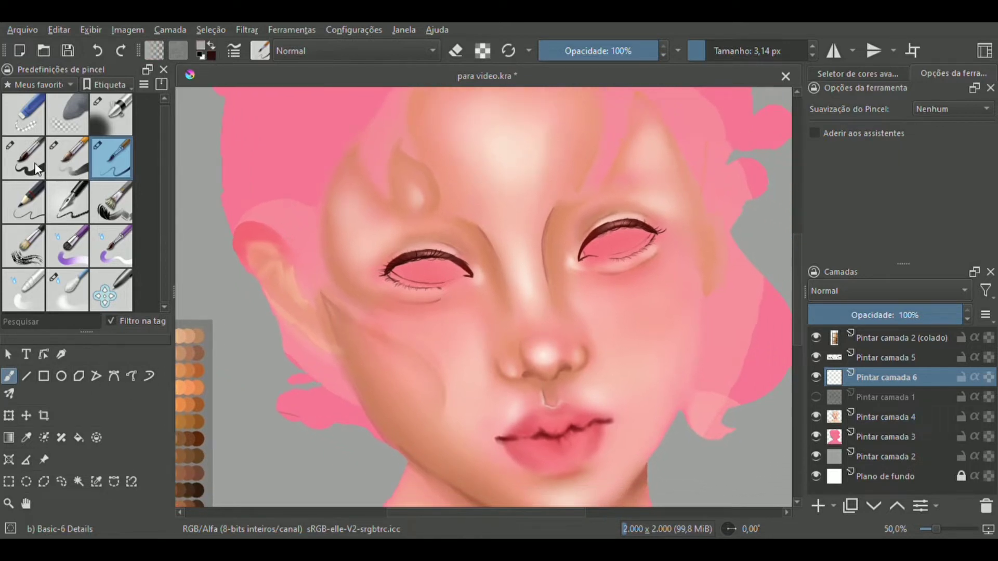
pyautogui.press('/')
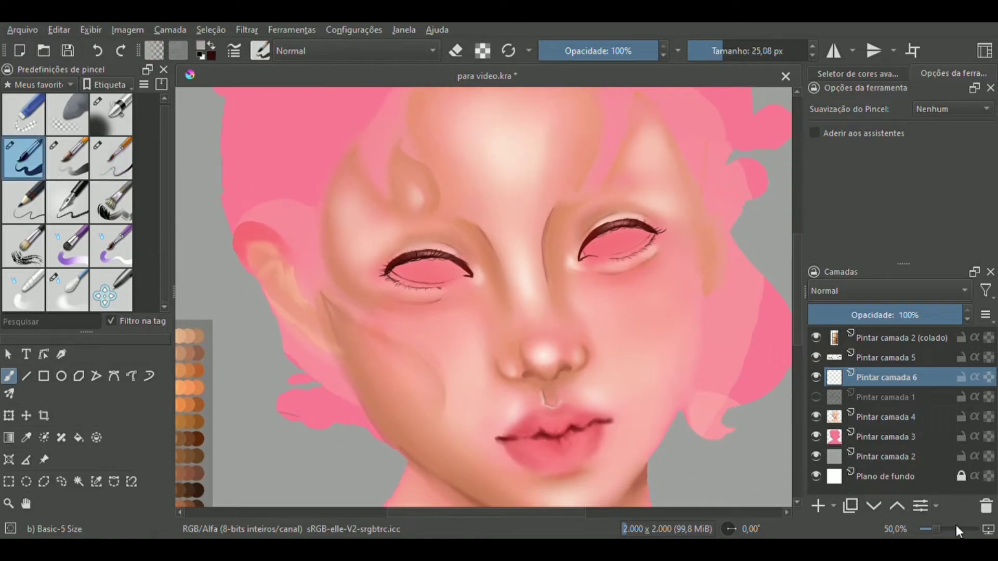
# Step: Fill both eye openings with light grey on Pintar camada 6 and erase the excess with the Eraser Small brush
pyautogui.moveTo(934, 529); pyautogui.dragTo(944, 527)
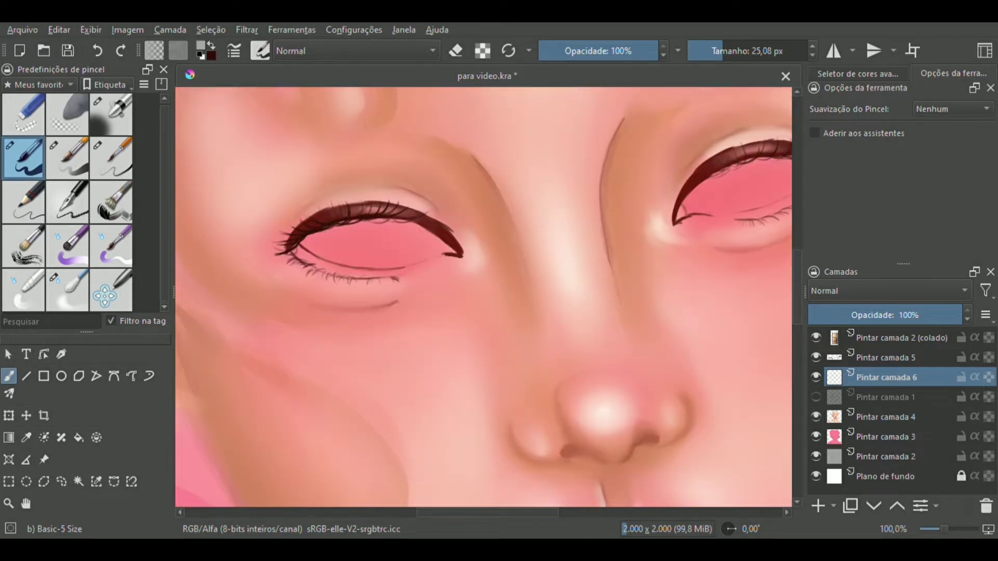
pyautogui.moveTo(308, 248)
pyautogui.mouseDown()
pyautogui.moveTo(385, 262)
pyautogui.moveTo(373, 263)
pyautogui.mouseUp()
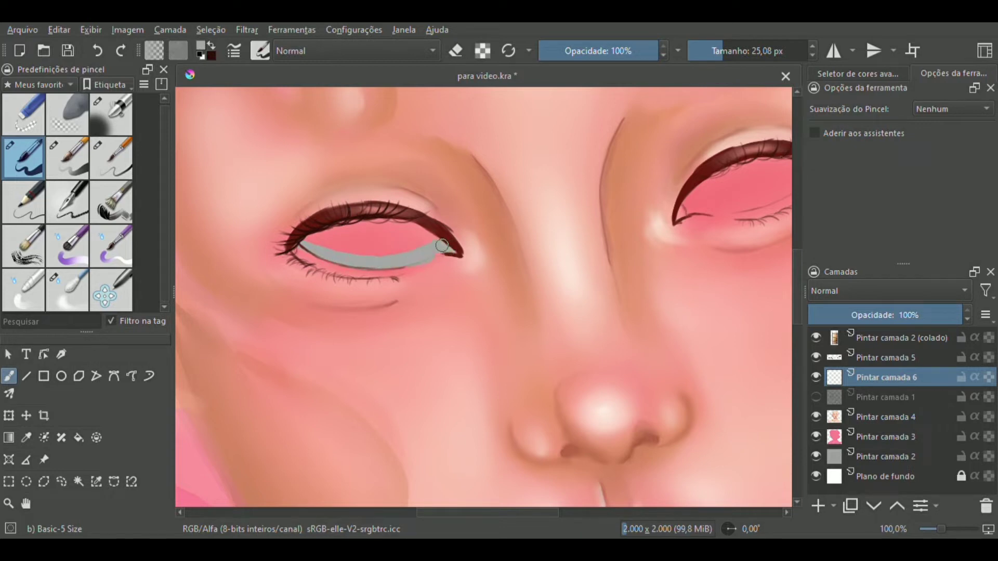
pyautogui.moveTo(442, 246)
pyautogui.mouseDown()
pyautogui.moveTo(393, 231)
pyautogui.moveTo(436, 236)
pyautogui.moveTo(346, 233)
pyautogui.moveTo(375, 249)
pyautogui.moveTo(314, 239)
pyautogui.moveTo(296, 290)
pyautogui.mouseUp()
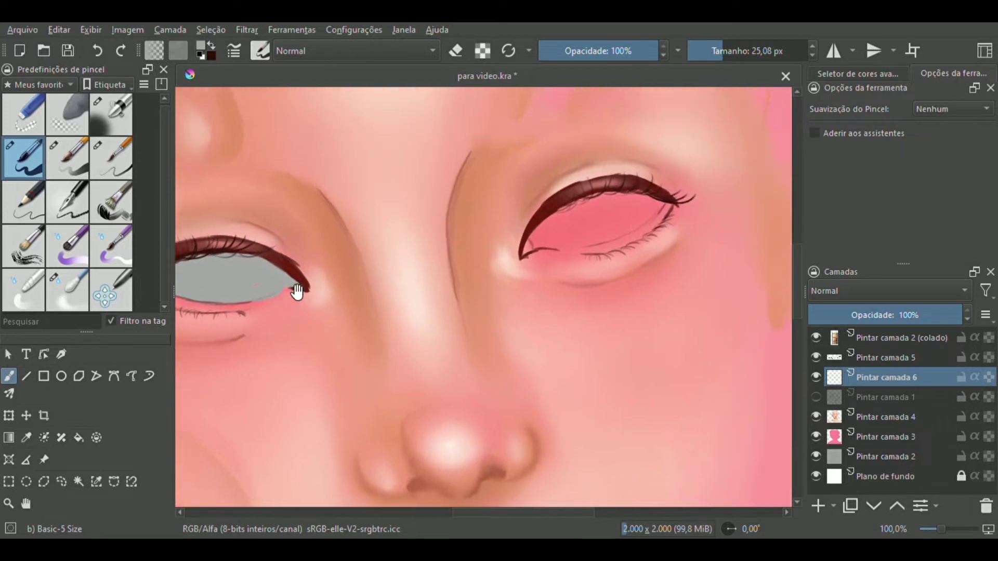
pyautogui.moveTo(526, 241)
pyautogui.mouseDown()
pyautogui.moveTo(569, 213)
pyautogui.moveTo(654, 200)
pyautogui.moveTo(564, 222)
pyautogui.moveTo(644, 208)
pyautogui.moveTo(584, 229)
pyautogui.moveTo(585, 240)
pyautogui.moveTo(533, 245)
pyautogui.moveTo(600, 235)
pyautogui.mouseUp()
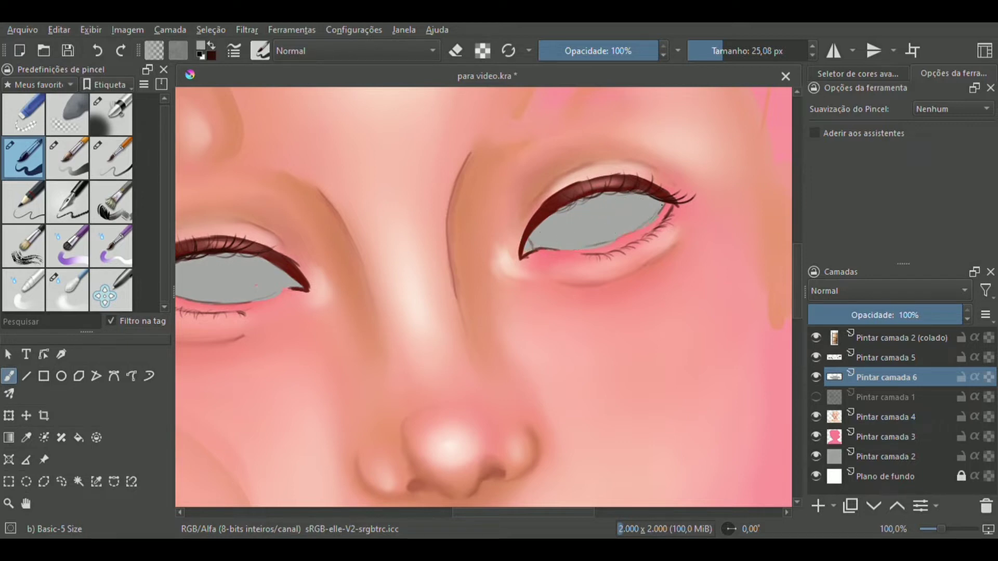
pyautogui.click(32, 130)
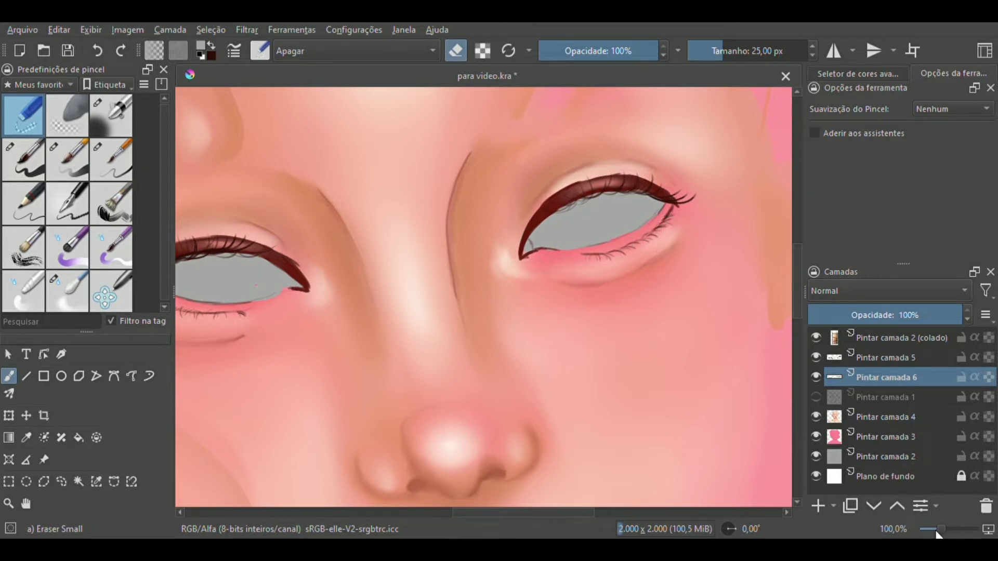
# Step: Add another paint layer directly above Pintar camada 6
pyautogui.moveTo(936, 531); pyautogui.dragTo(931, 531)
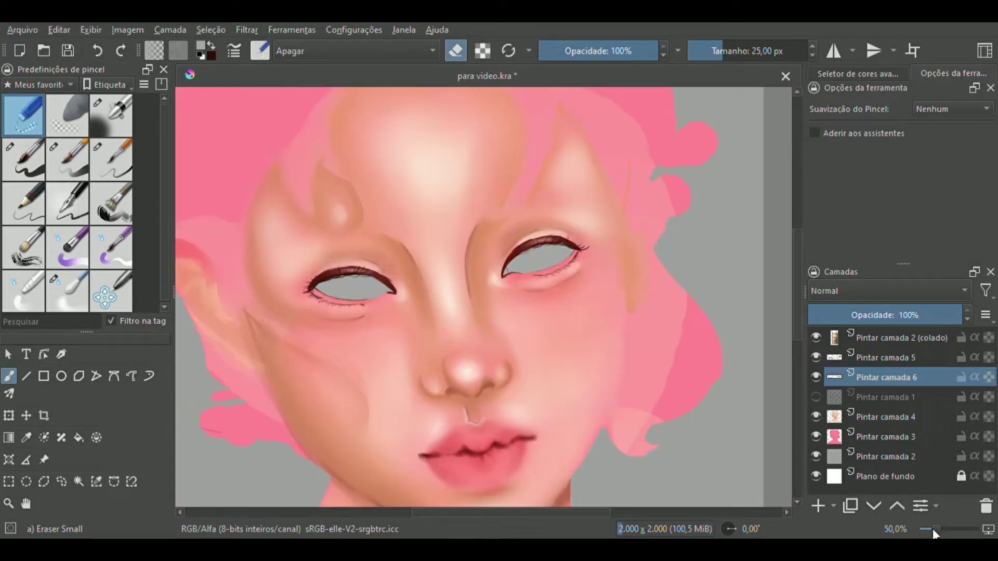
pyautogui.scroll(-3, 484, 282)
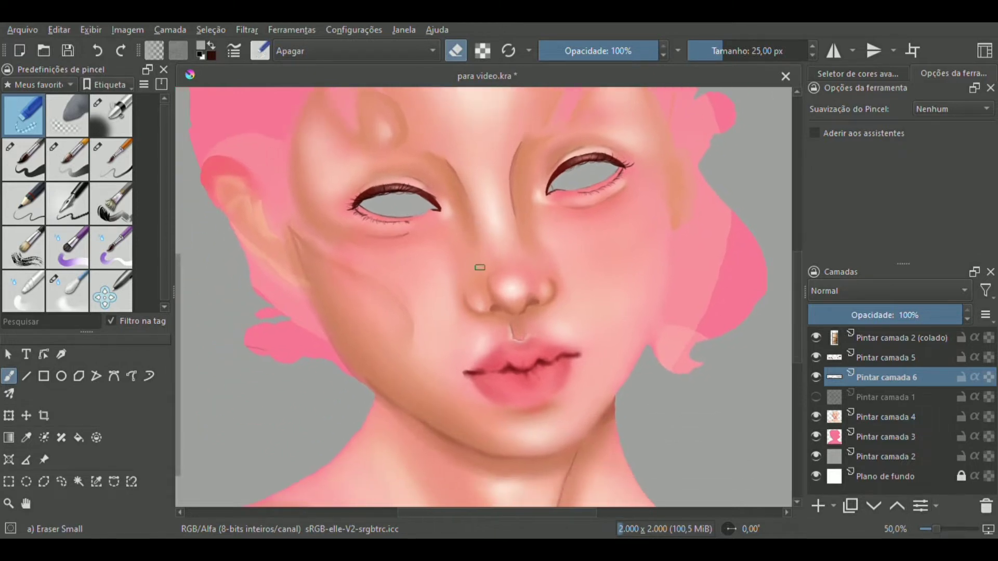
pyautogui.click(818, 509)
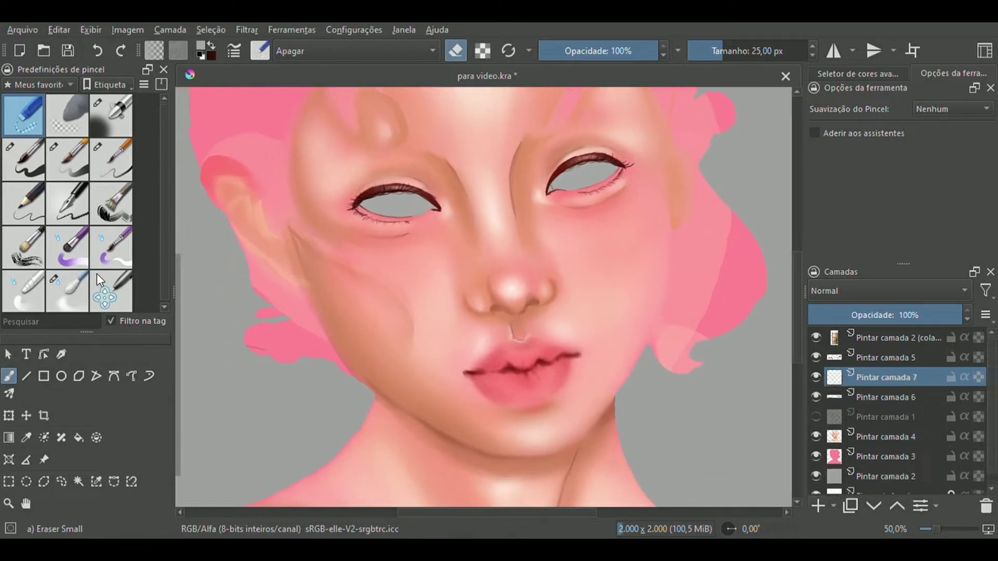
# Step: Select the eyeball shapes of Pintar camada 6 and paint lighter grey along their lower halves on Pintar camada 7 with Basic-5 Size Opacity
pyautogui.keyDown('ctrl'); pyautogui.click(834, 398); pyautogui.keyUp('ctrl')
pyautogui.scroll(3, 383, 143)
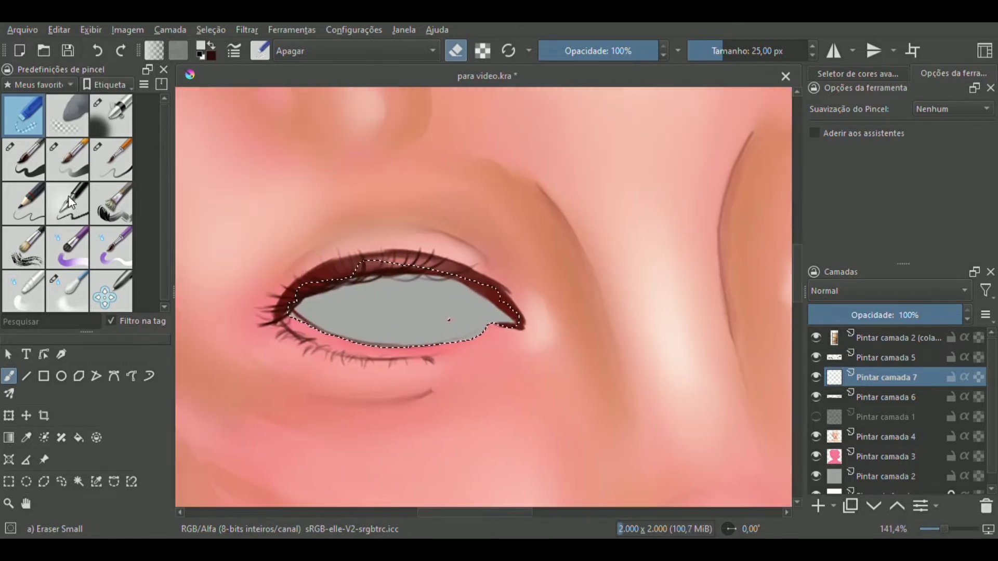
pyautogui.press('/')
pyautogui.moveTo(309, 319)
pyautogui.mouseDown()
pyautogui.moveTo(374, 337)
pyautogui.moveTo(317, 333)
pyautogui.moveTo(390, 341)
pyautogui.moveTo(473, 326)
pyautogui.moveTo(312, 318)
pyautogui.moveTo(507, 318)
pyautogui.mouseUp()
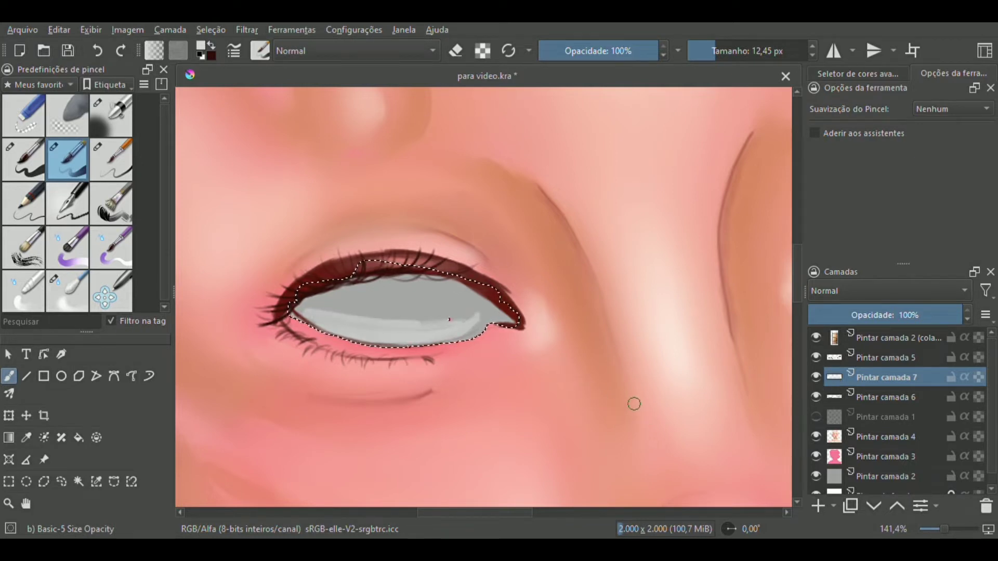
pyautogui.moveTo(635, 403); pyautogui.dragTo(341, 398)
pyautogui.moveTo(551, 249)
pyautogui.mouseDown()
pyautogui.moveTo(587, 256)
pyautogui.moveTo(676, 238)
pyautogui.moveTo(712, 202)
pyautogui.moveTo(675, 232)
pyautogui.mouseUp()
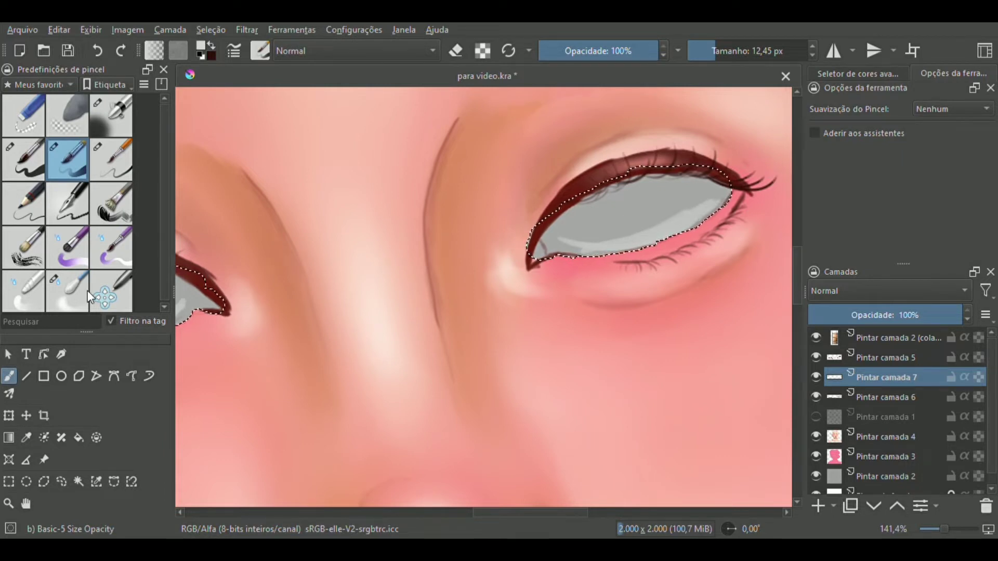
# Step: Blend the lighter grey strokes into the grey base of both eyeballs with the Blender Blur brush
pyautogui.press('/')
pyautogui.moveTo(224, 318)
pyautogui.mouseDown()
pyautogui.moveTo(410, 350)
pyautogui.moveTo(426, 384)
pyautogui.mouseUp()
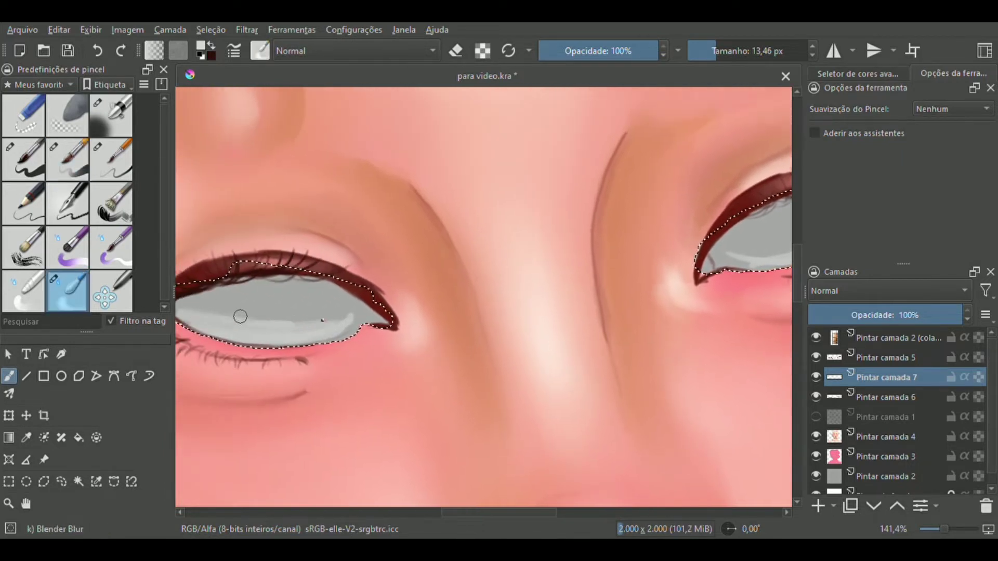
pyautogui.moveTo(294, 326)
pyautogui.mouseDown()
pyautogui.moveTo(341, 319)
pyautogui.moveTo(290, 339)
pyautogui.moveTo(352, 325)
pyautogui.moveTo(204, 314)
pyautogui.mouseUp()
pyautogui.moveTo(356, 346); pyautogui.dragTo(164, 400)
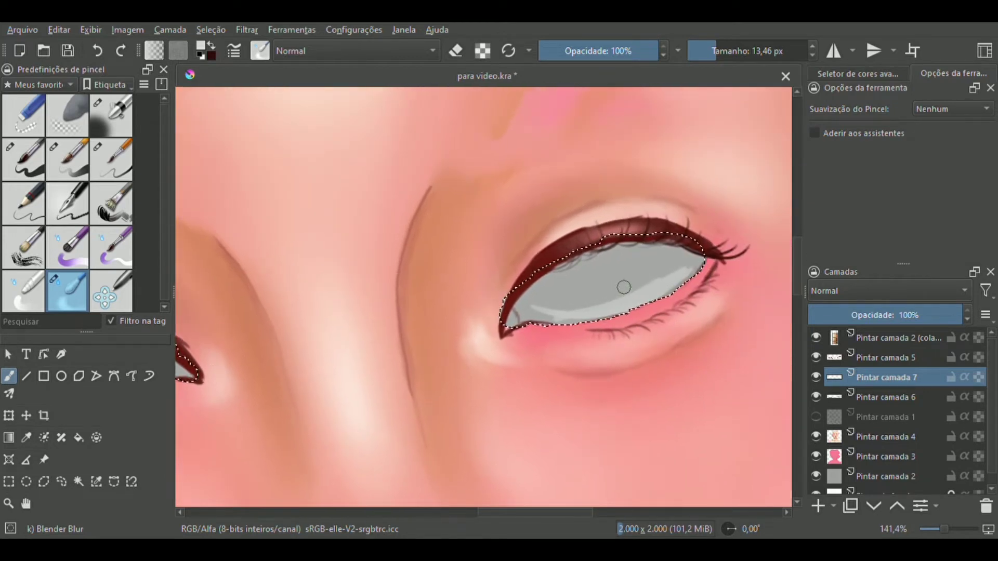
pyautogui.moveTo(520, 305)
pyautogui.mouseDown()
pyautogui.moveTo(610, 310)
pyautogui.moveTo(633, 289)
pyautogui.moveTo(686, 273)
pyautogui.moveTo(562, 306)
pyautogui.mouseUp()
# Step: Paint brighter grey strokes across the left eyeball with Basic-5 Size Opacity and soften them with Blender Blur
pyautogui.click(67, 159)
pyautogui.moveTo(233, 307); pyautogui.dragTo(407, 285)
pyautogui.moveTo(205, 352); pyautogui.dragTo(263, 362)
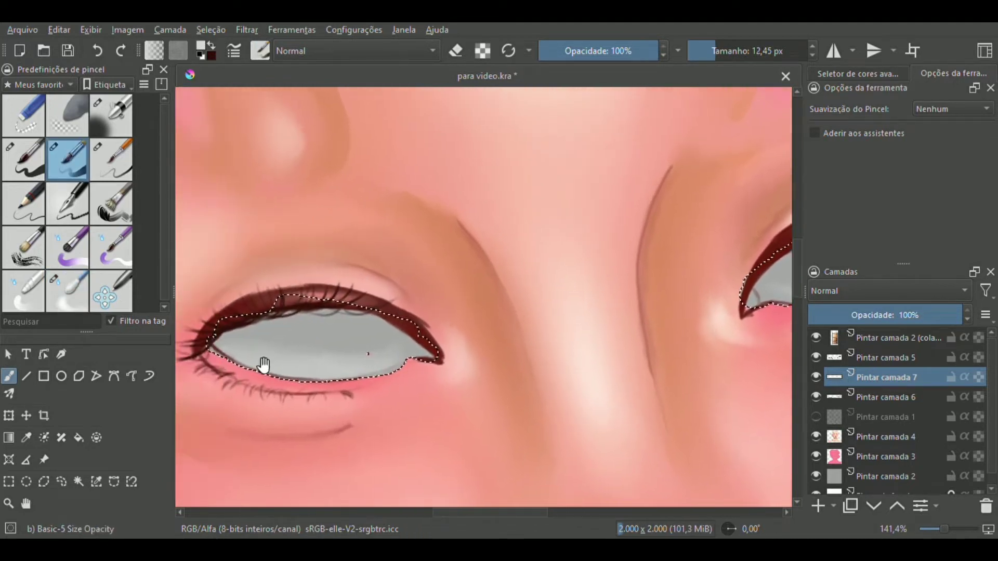
pyautogui.moveTo(367, 354)
pyautogui.mouseDown()
pyautogui.moveTo(218, 354)
pyautogui.moveTo(361, 363)
pyautogui.moveTo(241, 345)
pyautogui.moveTo(372, 350)
pyautogui.mouseUp()
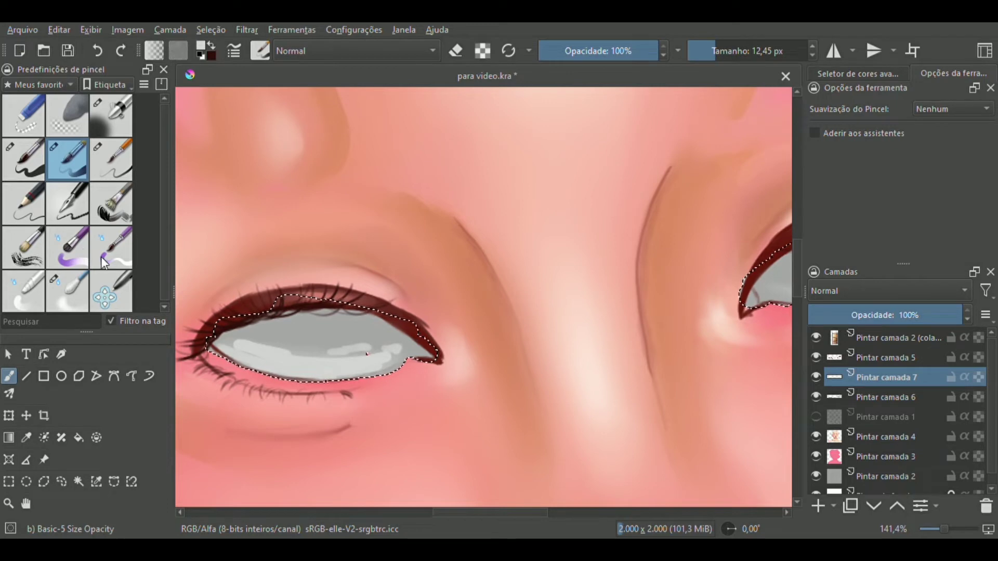
pyautogui.click(73, 292)
pyautogui.moveTo(263, 361)
pyautogui.mouseDown()
pyautogui.moveTo(244, 353)
pyautogui.moveTo(276, 345)
pyautogui.moveTo(359, 352)
pyautogui.mouseUp()
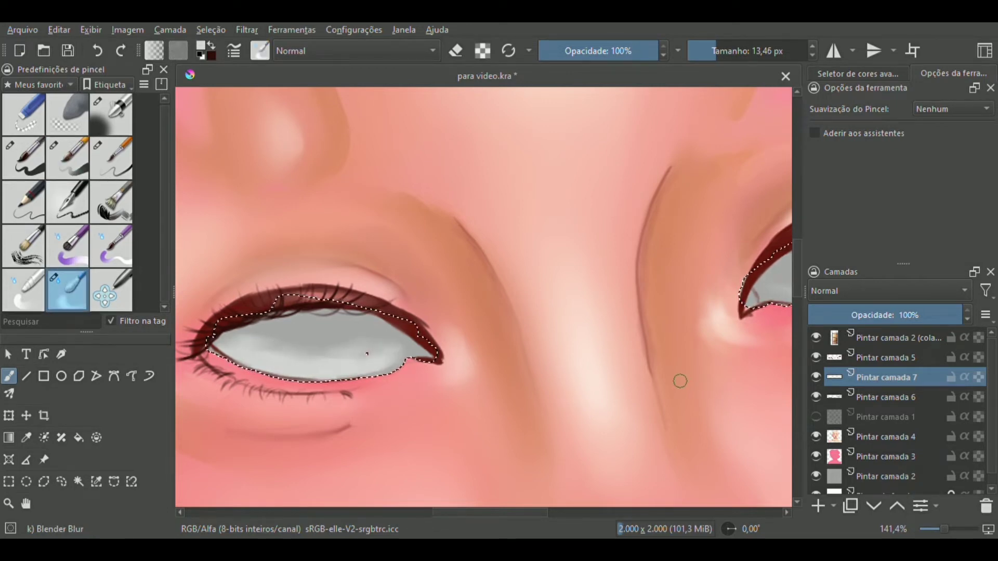
# Step: Paint matching brighter grey strokes across the right eyeball with Basic-5 Size Opacity and soften them with Blender Blur
pyautogui.moveTo(679, 379); pyautogui.dragTo(508, 390)
pyautogui.press('/')
pyautogui.moveTo(704, 279); pyautogui.dragTo(648, 295)
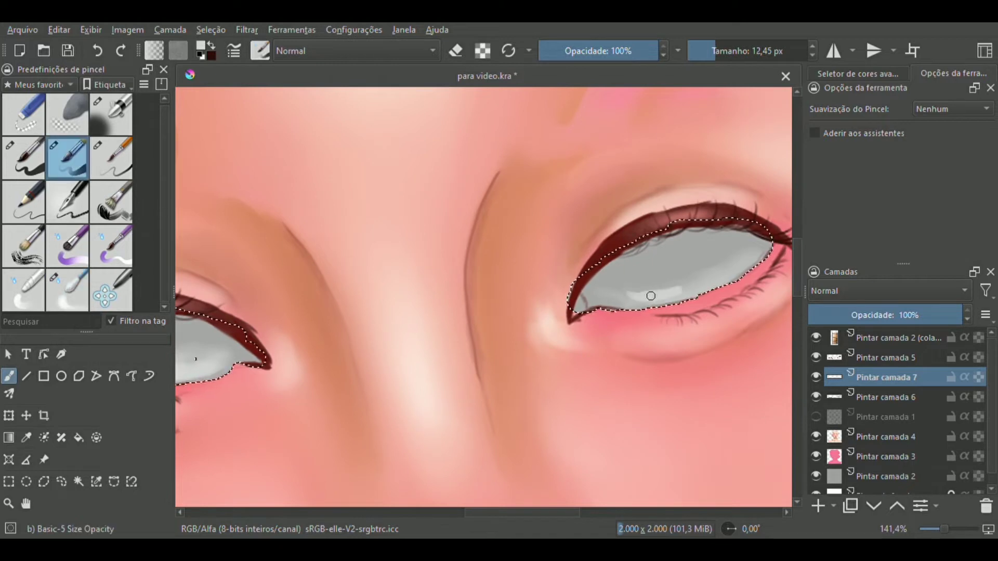
pyautogui.moveTo(735, 262); pyautogui.dragTo(643, 290)
pyautogui.press('/')
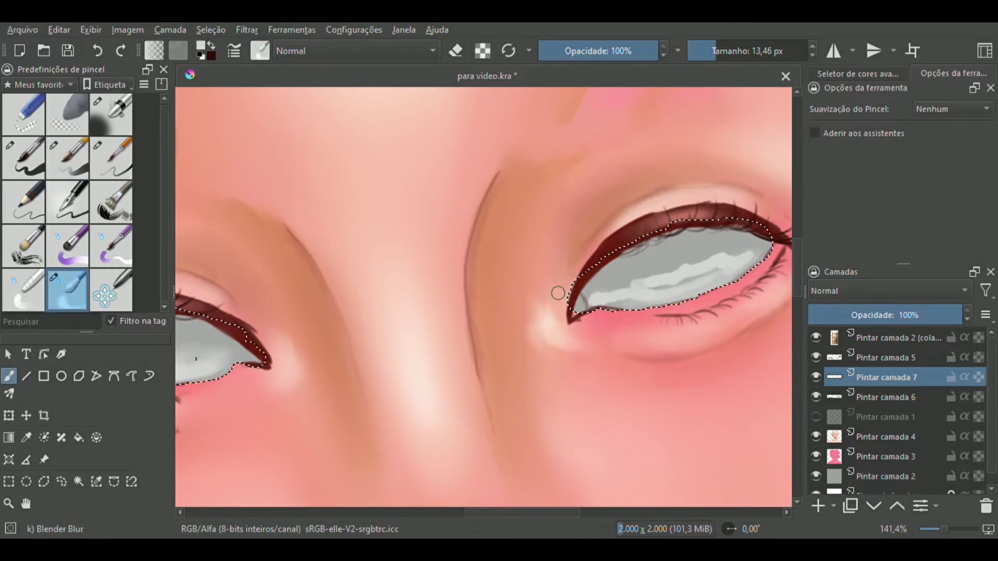
pyautogui.moveTo(556, 290)
pyautogui.mouseDown()
pyautogui.moveTo(630, 290)
pyautogui.moveTo(713, 261)
pyautogui.moveTo(653, 278)
pyautogui.moveTo(690, 286)
pyautogui.moveTo(699, 263)
pyautogui.moveTo(597, 294)
pyautogui.mouseUp()
# Step: Paint white highlights near the corners and lower edges of both eyeballs with Basic-5 Size Opacity
pyautogui.moveTo(527, 336); pyautogui.dragTo(721, 279)
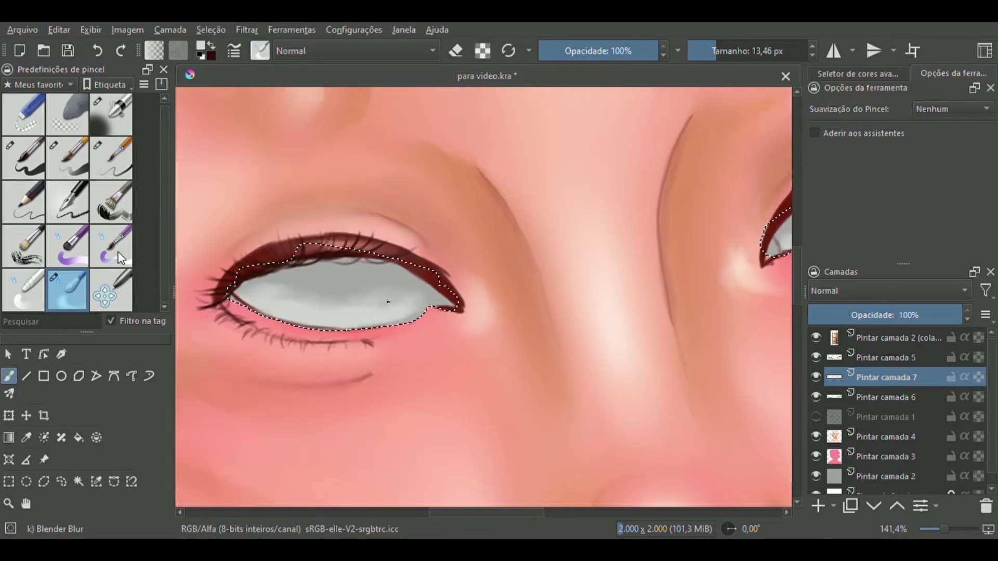
pyautogui.click(81, 168)
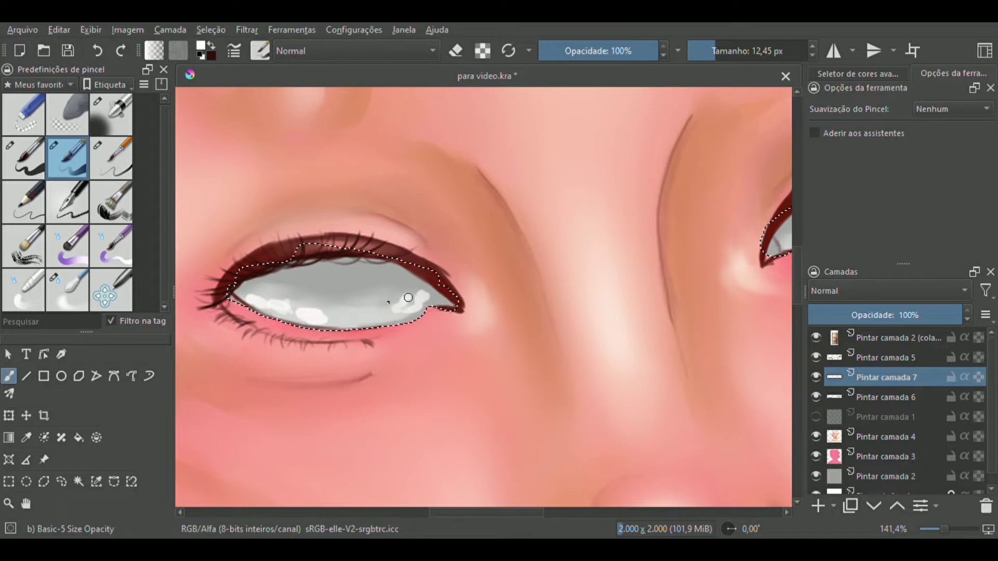
pyautogui.moveTo(332, 320)
pyautogui.mouseDown()
pyautogui.moveTo(374, 311)
pyautogui.moveTo(373, 270)
pyautogui.moveTo(395, 291)
pyautogui.moveTo(364, 320)
pyautogui.mouseUp()
pyautogui.moveTo(785, 259); pyautogui.dragTo(572, 281)
pyautogui.moveTo(574, 241)
pyautogui.mouseDown()
pyautogui.moveTo(577, 261)
pyautogui.moveTo(660, 259)
pyautogui.moveTo(722, 221)
pyautogui.moveTo(700, 227)
pyautogui.mouseUp()
# Step: Smooth the white highlights into the shading of both eyeballs with the Blender Blur brush
pyautogui.click(68, 291)
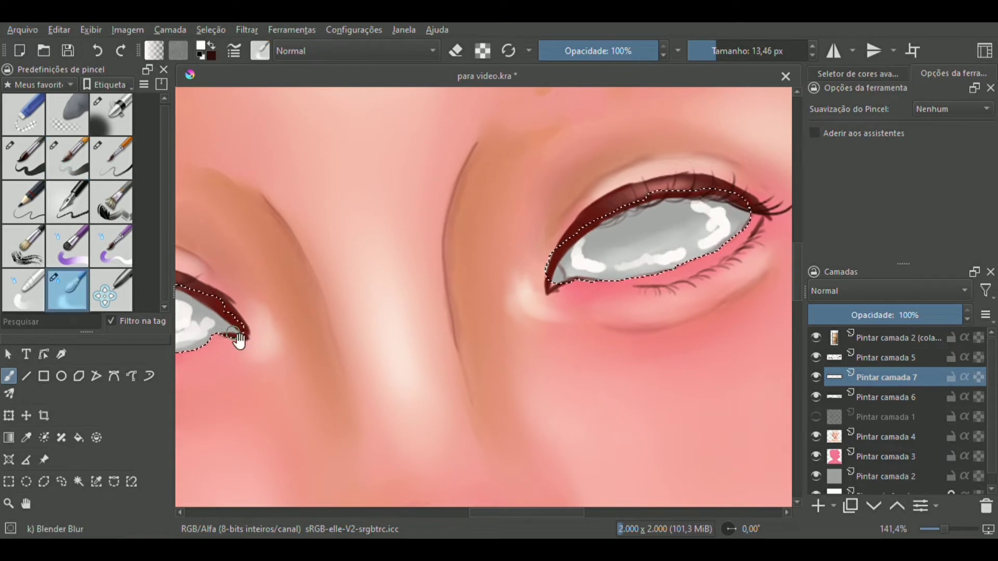
pyautogui.moveTo(239, 341); pyautogui.dragTo(394, 331)
pyautogui.moveTo(314, 295)
pyautogui.mouseDown()
pyautogui.moveTo(314, 317)
pyautogui.moveTo(338, 296)
pyautogui.moveTo(345, 309)
pyautogui.moveTo(331, 330)
pyautogui.moveTo(240, 333)
pyautogui.moveTo(302, 338)
pyautogui.moveTo(203, 308)
pyautogui.mouseUp()
pyautogui.moveTo(793, 246)
pyautogui.mouseDown()
pyautogui.moveTo(657, 239)
pyautogui.moveTo(608, 252)
pyautogui.moveTo(677, 249)
pyautogui.moveTo(691, 232)
pyautogui.moveTo(711, 231)
pyautogui.moveTo(676, 255)
pyautogui.mouseUp()
pyautogui.moveTo(675, 255); pyautogui.dragTo(855, 210)
# Step: Show the sketch layer Pintar camada 1, move it above Pintar camada 5, and make Pintar camada 7 active again
pyautogui.click(816, 416)
pyautogui.moveTo(873, 417); pyautogui.dragTo(863, 358)
pyautogui.press('pagedown')
pyautogui.press('pagedown')
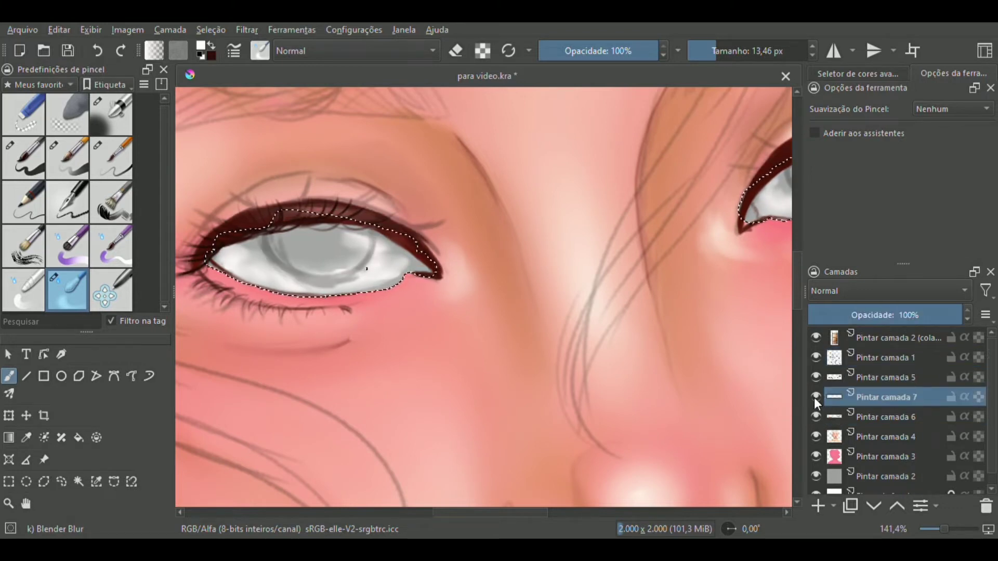
# Step: Add strong white spots beside the sketched irises in both eyes with the Basic-5 Size brush at 25.08 px
pyautogui.moveTo(771, 201); pyautogui.dragTo(564, 263)
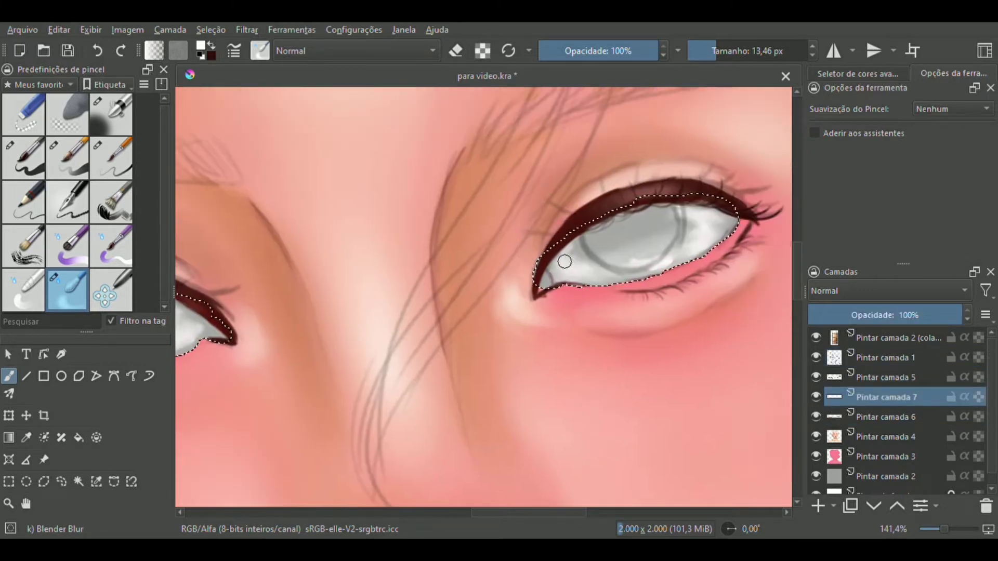
pyautogui.moveTo(377, 300); pyautogui.dragTo(520, 297)
pyautogui.press('/')
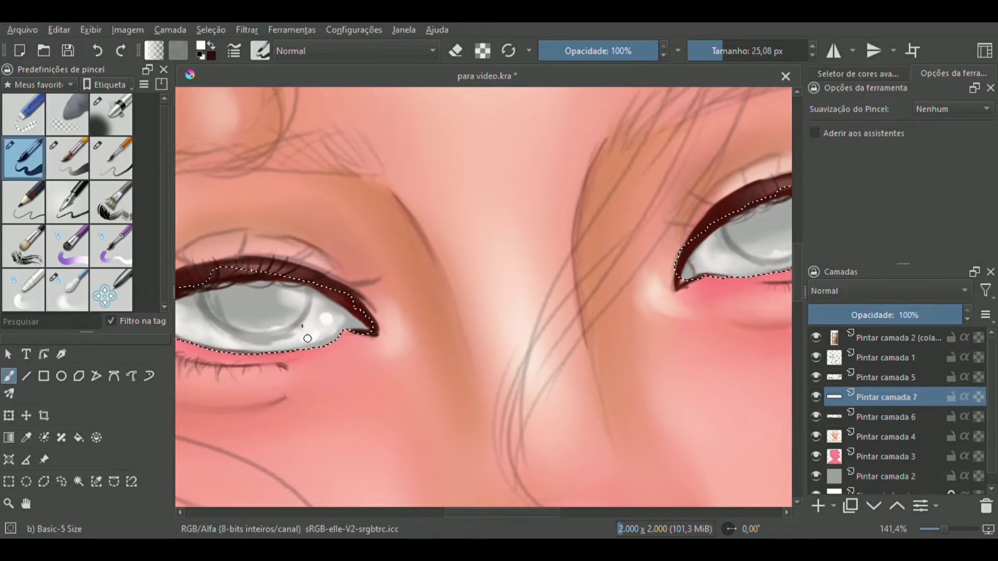
pyautogui.moveTo(305, 339); pyautogui.dragTo(374, 333)
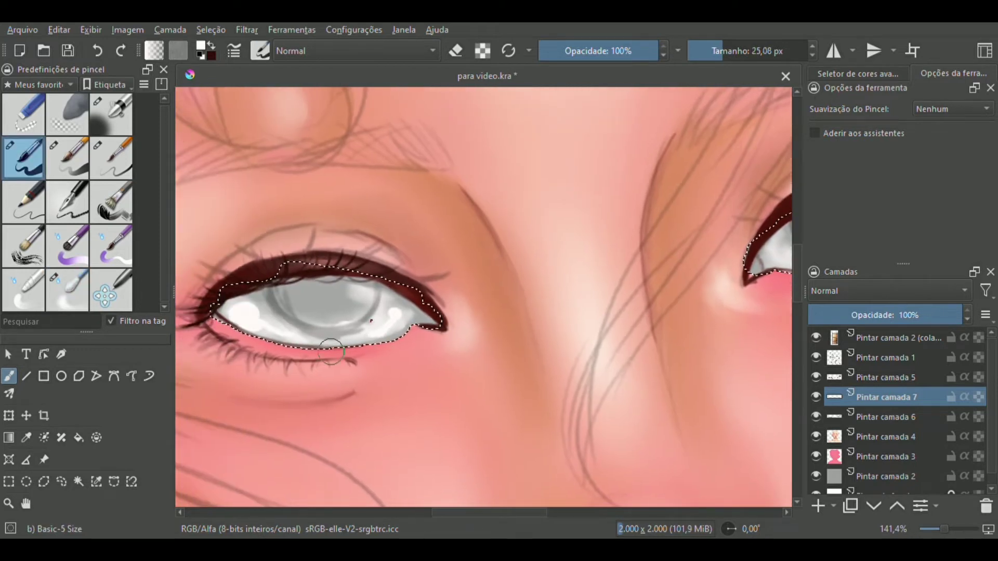
pyautogui.moveTo(698, 381); pyautogui.dragTo(501, 406)
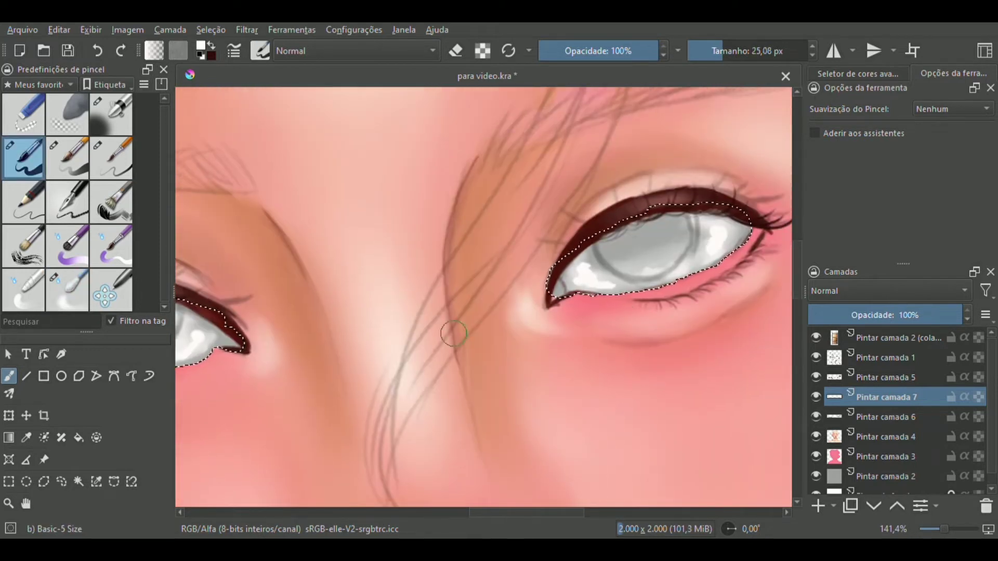
# Step: Blur the edges of the new white spots in both eyes with the Blender Blur brush
pyautogui.press('/')
pyautogui.moveTo(495, 328); pyautogui.dragTo(724, 307)
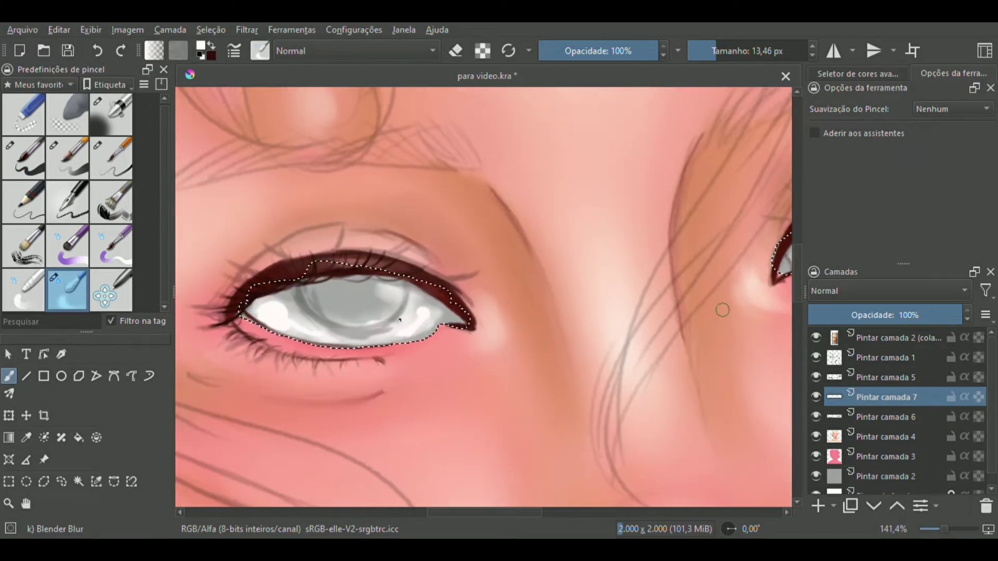
pyautogui.moveTo(292, 314)
pyautogui.mouseDown()
pyautogui.moveTo(261, 319)
pyautogui.moveTo(289, 334)
pyautogui.moveTo(249, 307)
pyautogui.moveTo(392, 347)
pyautogui.moveTo(444, 348)
pyautogui.mouseUp()
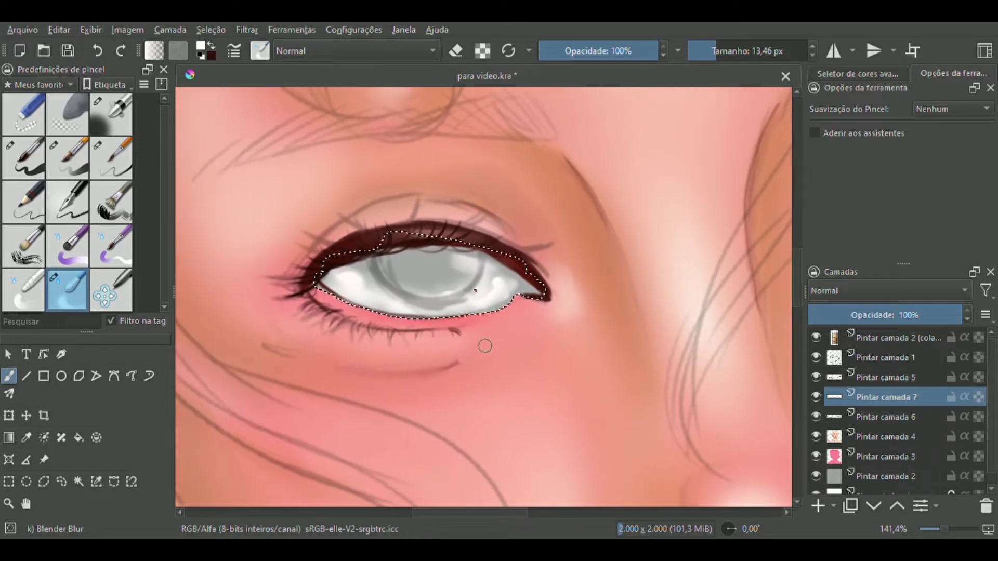
# Step: Compare the eye with and without Pintar camada 7 and Pintar camada 5 by toggling each layer's visibility
pyautogui.click(816, 396)
pyautogui.click(816, 396)
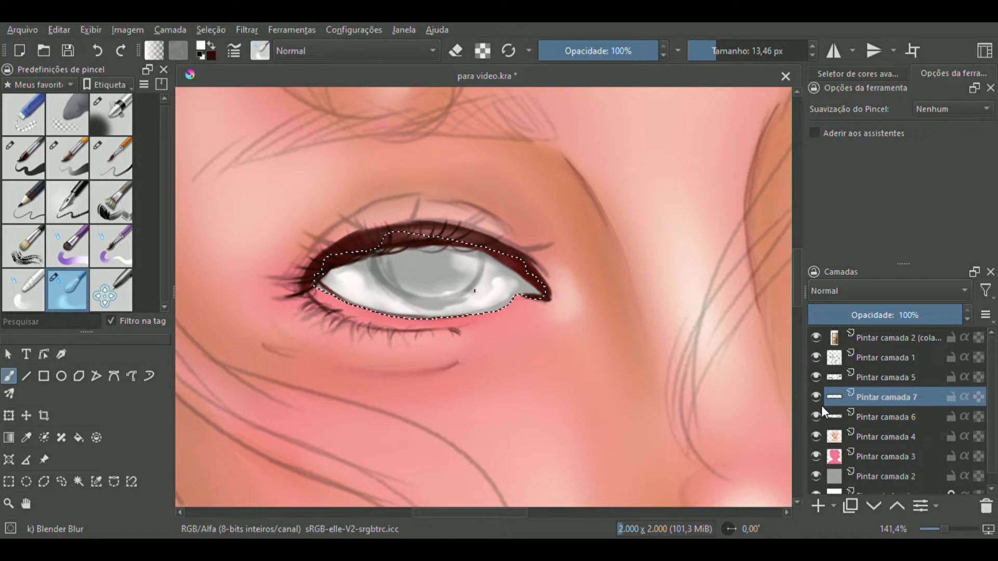
pyautogui.click(814, 376)
pyautogui.click(814, 377)
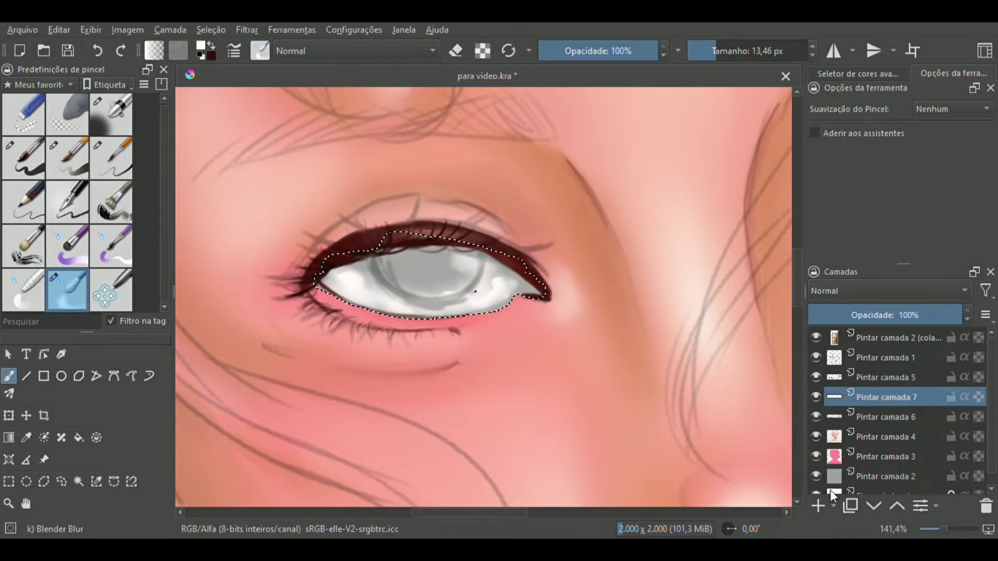
# Step: Add a paint layer above Pintar camada 7 and set up the Basic-5 Size brush at 125.01 px with a grey-green colour
pyautogui.click(814, 506)
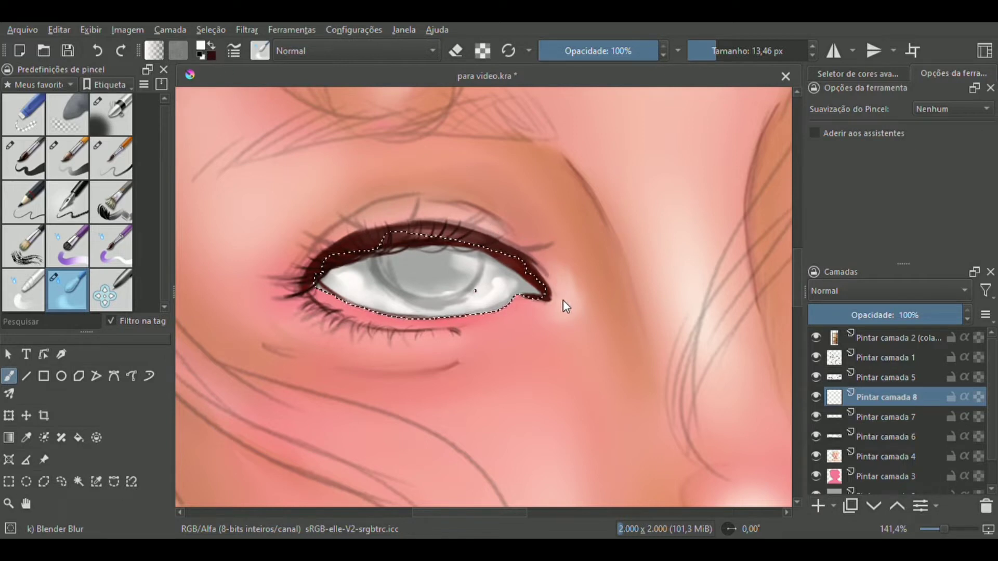
pyautogui.click(567, 270)
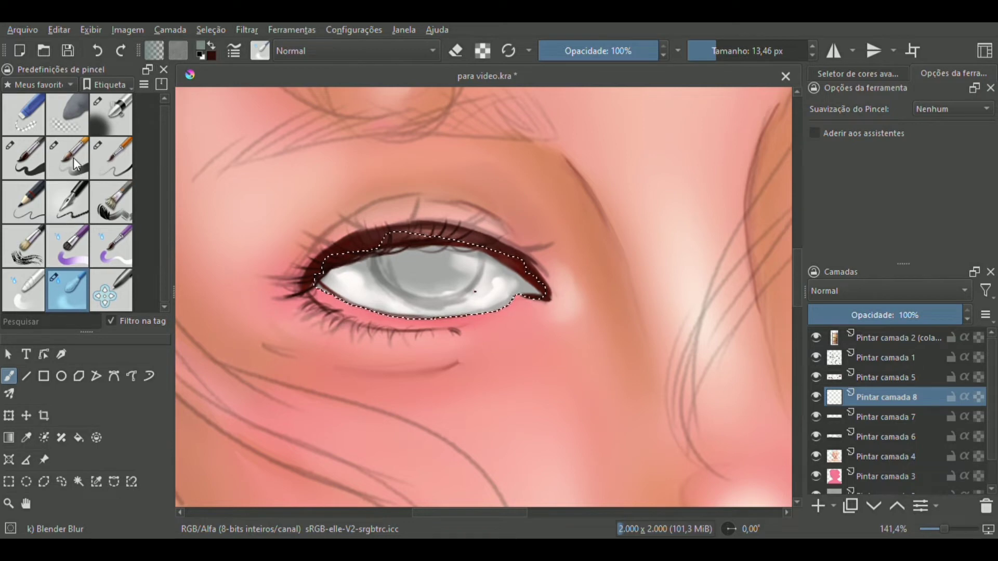
pyautogui.click(26, 158)
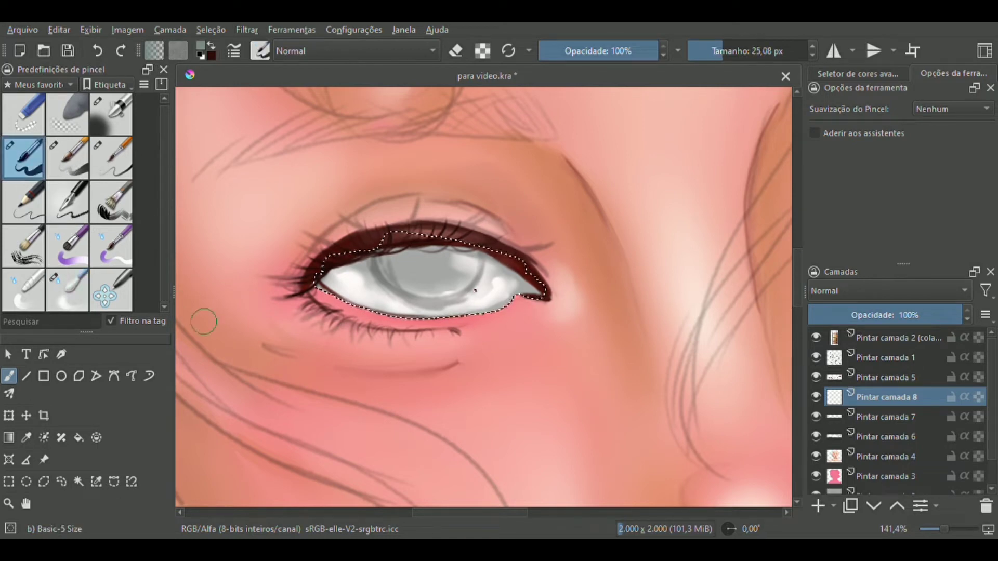
pyautogui.click(757, 51)
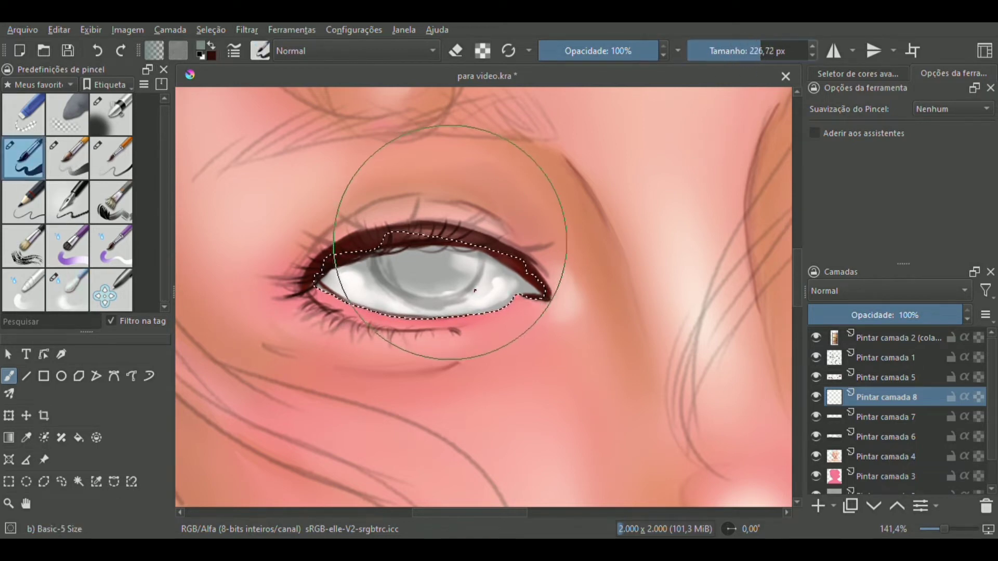
pyautogui.click(750, 50)
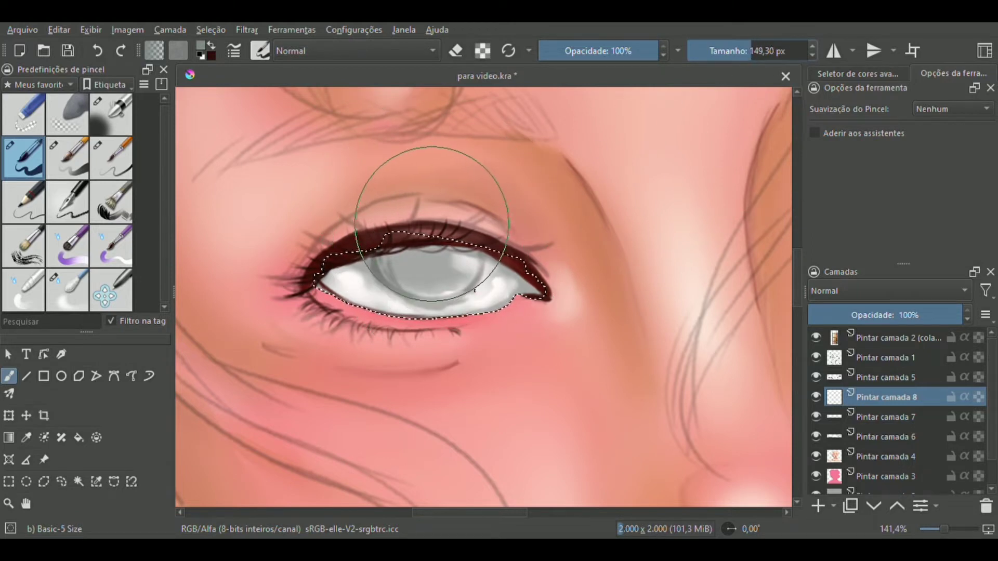
pyautogui.click(747, 52)
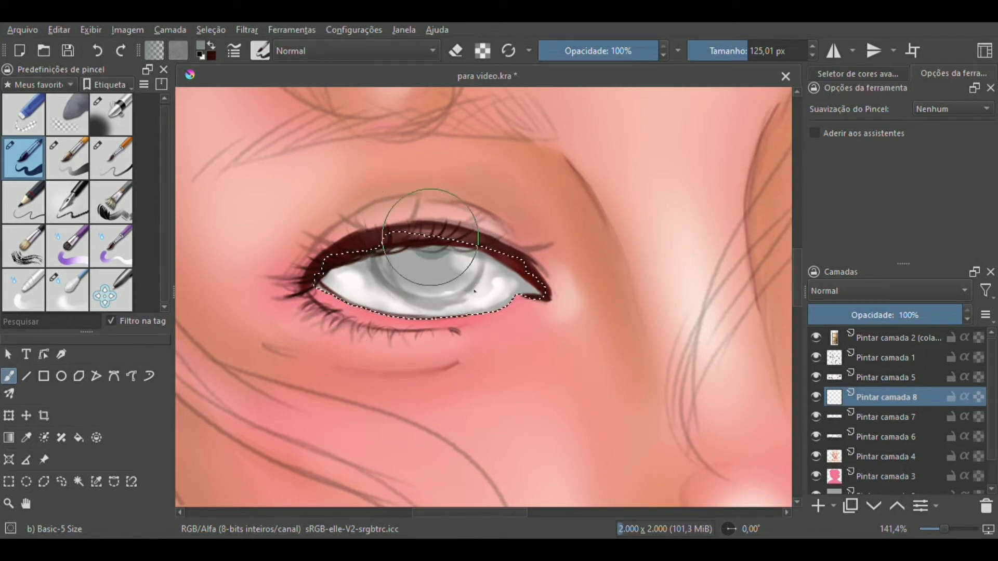
# Step: Stamp a round grey-green iris in each eye on Pintar camada 8, following the sketched iris circles
pyautogui.moveTo(591, 295); pyautogui.dragTo(287, 326)
pyautogui.moveTo(588, 200); pyautogui.dragTo(608, 161)
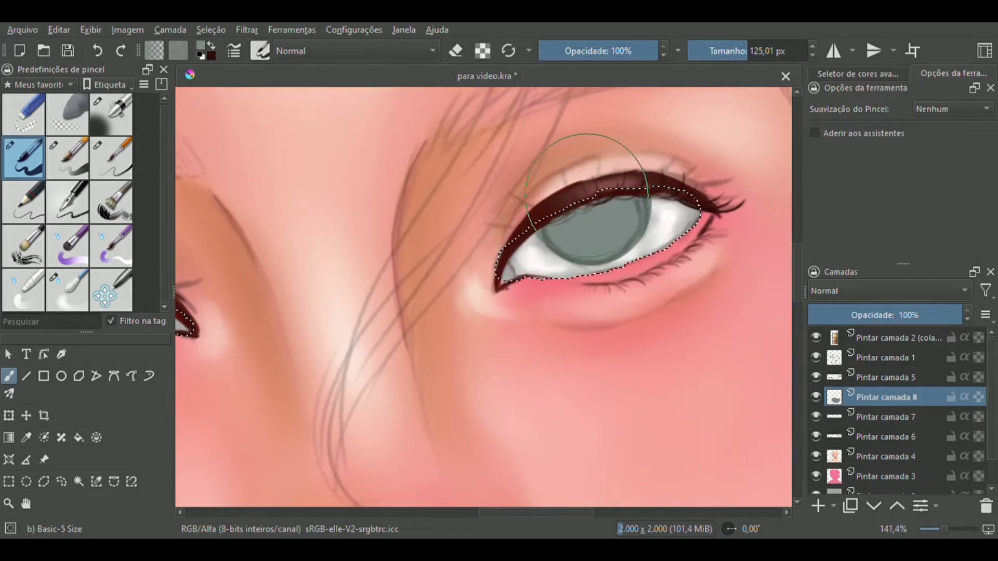
pyautogui.moveTo(509, 361)
pyautogui.mouseDown()
pyautogui.moveTo(546, 327)
pyautogui.moveTo(644, 293)
pyautogui.mouseUp()
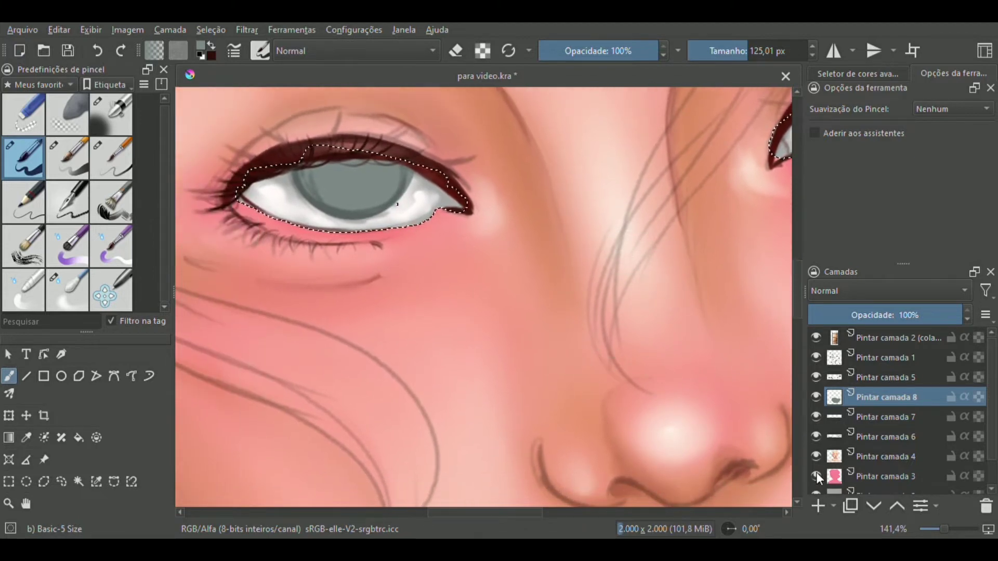
# Step: Clear the eyeball selection and hide the sketch layer Pintar camada 1
pyautogui.click(61, 481)
pyautogui.hotkey('ctrl', 'shift', 'a')
pyautogui.moveTo(266, 372); pyautogui.dragTo(282, 424)
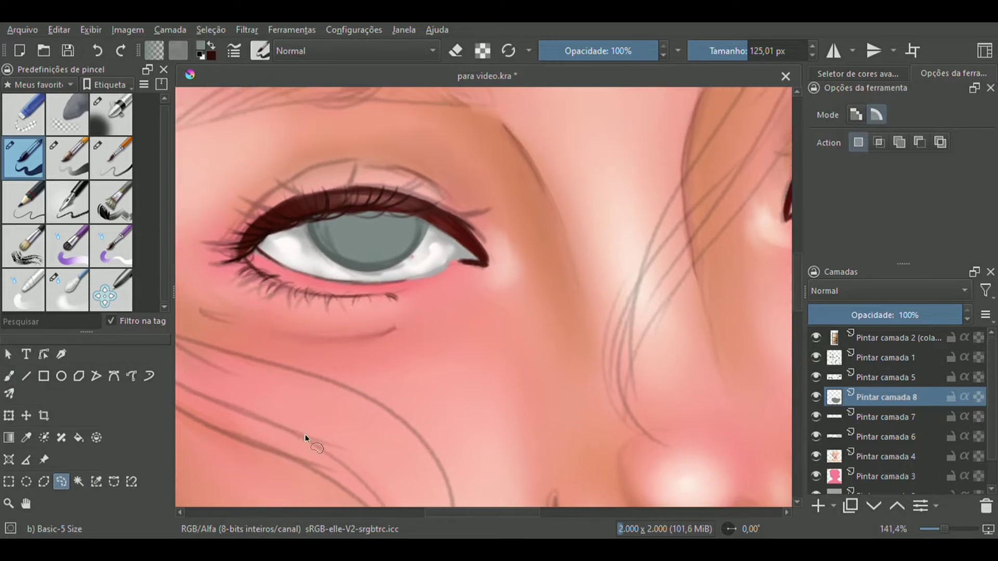
pyautogui.click(816, 357)
pyautogui.moveTo(939, 529); pyautogui.dragTo(947, 526)
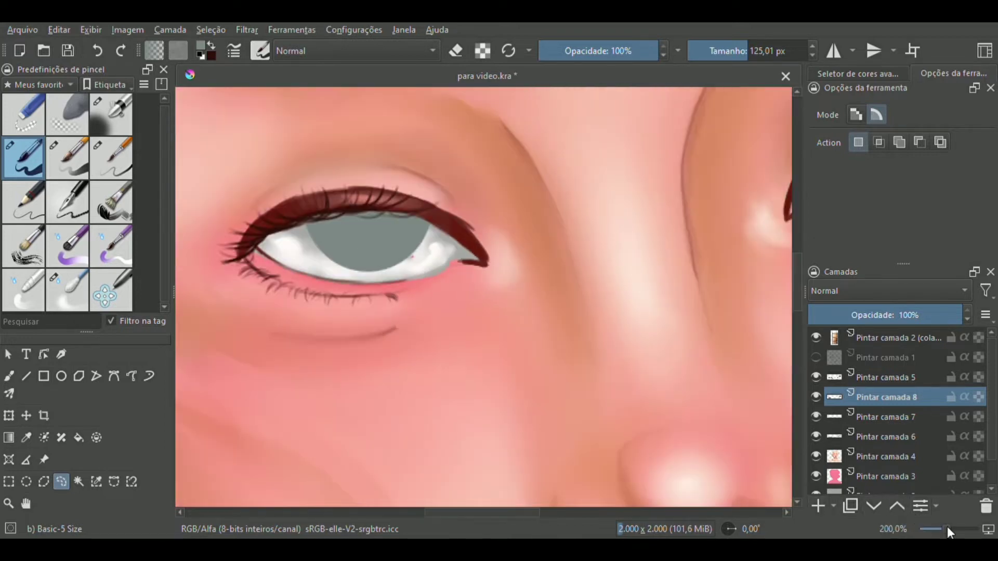
pyautogui.moveTo(392, 344); pyautogui.dragTo(408, 352)
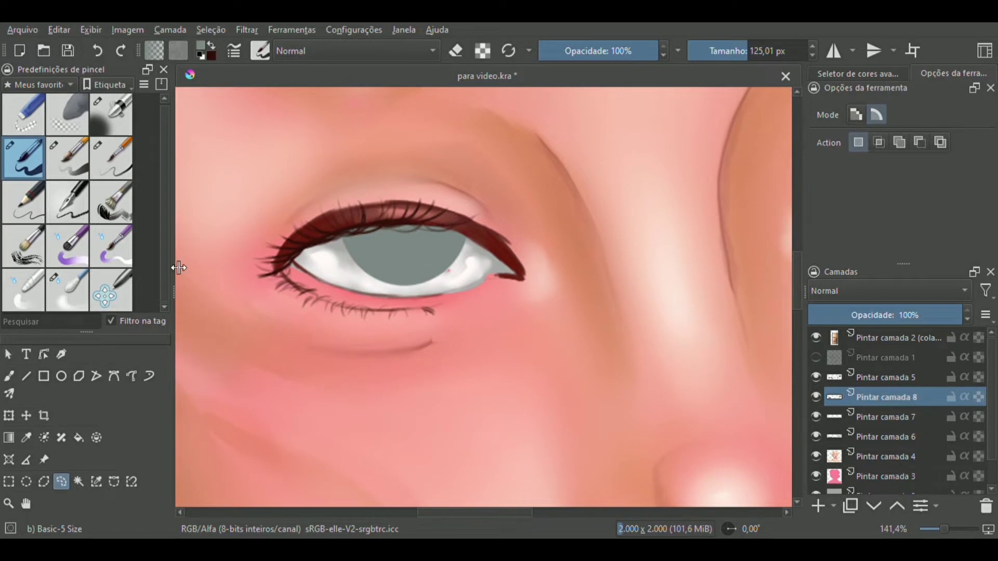
# Step: On new layer Pintar camada 9, shade the left iris's upper part and pupil dark green inside the iris selection with Airbrush Soft at 39.82 px
pyautogui.click(77, 169)
pyautogui.click(29, 163)
pyautogui.click(11, 377)
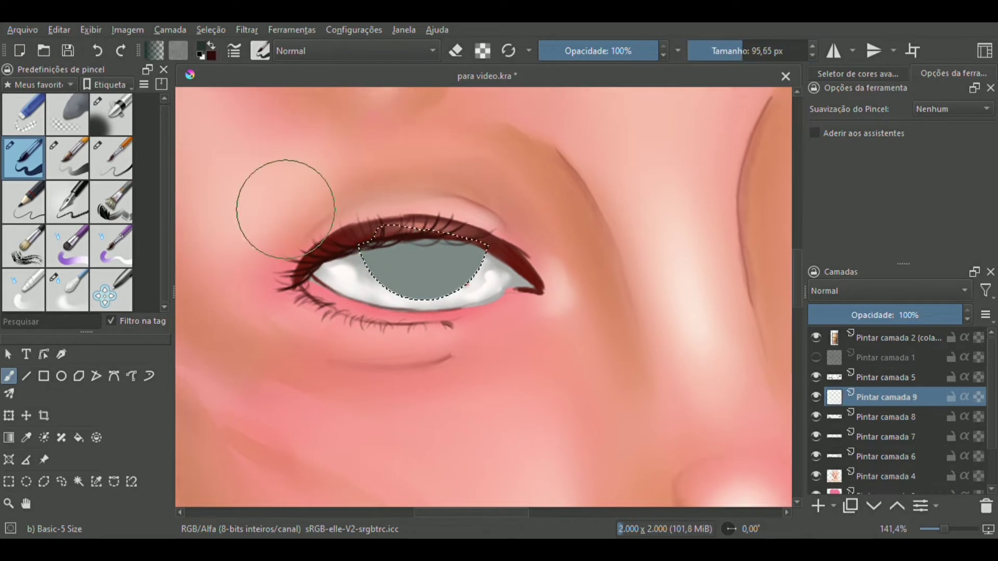
pyautogui.click(126, 116)
pyautogui.moveTo(405, 236)
pyautogui.mouseDown()
pyautogui.moveTo(483, 238)
pyautogui.moveTo(373, 239)
pyautogui.moveTo(429, 228)
pyautogui.moveTo(373, 252)
pyautogui.moveTo(435, 236)
pyautogui.moveTo(429, 262)
pyautogui.moveTo(433, 253)
pyautogui.moveTo(361, 243)
pyautogui.moveTo(379, 279)
pyautogui.moveTo(350, 245)
pyautogui.moveTo(388, 298)
pyautogui.moveTo(502, 243)
pyautogui.moveTo(494, 229)
pyautogui.moveTo(489, 283)
pyautogui.moveTo(488, 235)
pyautogui.moveTo(486, 262)
pyautogui.mouseUp()
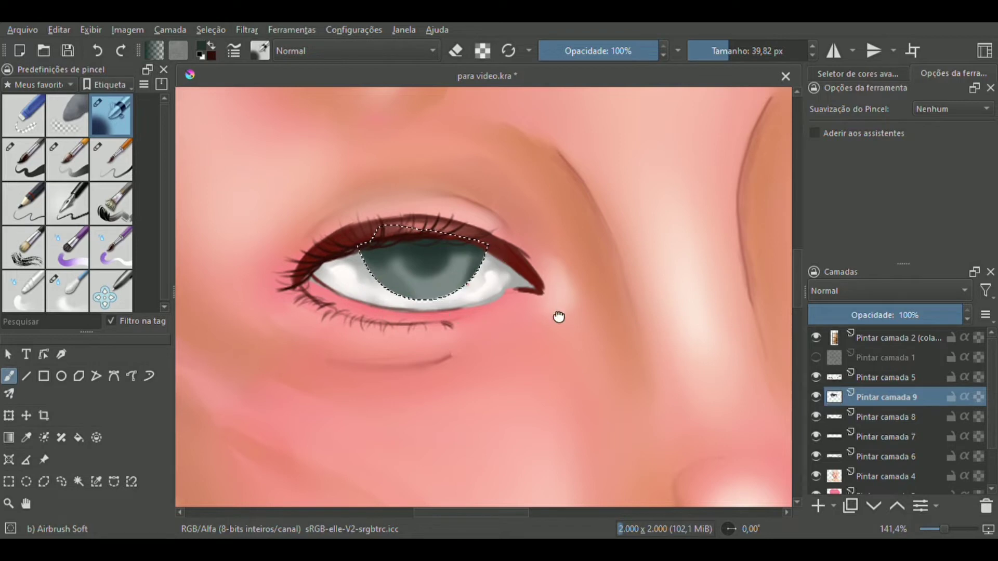
# Step: Shade the right iris's upper part and pupil dark green on Pintar camada 9 with Airbrush Soft at 39.82 px
pyautogui.moveTo(557, 316)
pyautogui.mouseDown()
pyautogui.moveTo(372, 327)
pyautogui.moveTo(323, 284)
pyautogui.mouseUp()
pyautogui.moveTo(570, 179)
pyautogui.mouseDown()
pyautogui.moveTo(517, 194)
pyautogui.moveTo(590, 162)
pyautogui.moveTo(536, 174)
pyautogui.moveTo(618, 163)
pyautogui.moveTo(511, 208)
pyautogui.moveTo(526, 221)
pyautogui.moveTo(519, 224)
pyautogui.moveTo(515, 168)
pyautogui.moveTo(619, 143)
pyautogui.moveTo(634, 174)
pyautogui.moveTo(611, 246)
pyautogui.moveTo(621, 229)
pyautogui.moveTo(517, 258)
pyautogui.moveTo(563, 255)
pyautogui.moveTo(514, 218)
pyautogui.mouseUp()
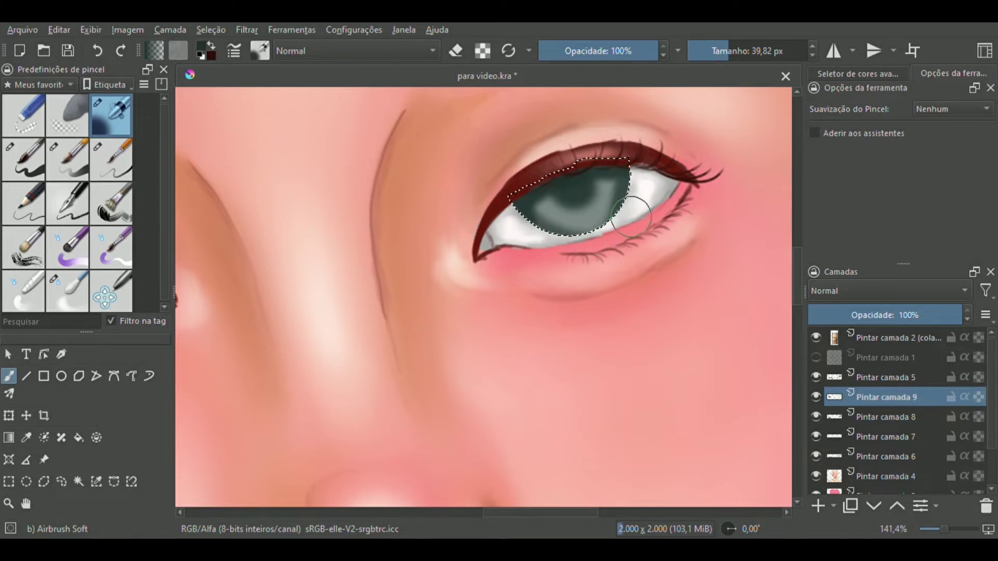
pyautogui.hscroll(-5, 570, 306)
pyautogui.moveTo(348, 241)
pyautogui.mouseDown()
pyautogui.moveTo(332, 283)
pyautogui.moveTo(252, 263)
pyautogui.moveTo(232, 239)
pyautogui.moveTo(269, 296)
pyautogui.mouseUp()
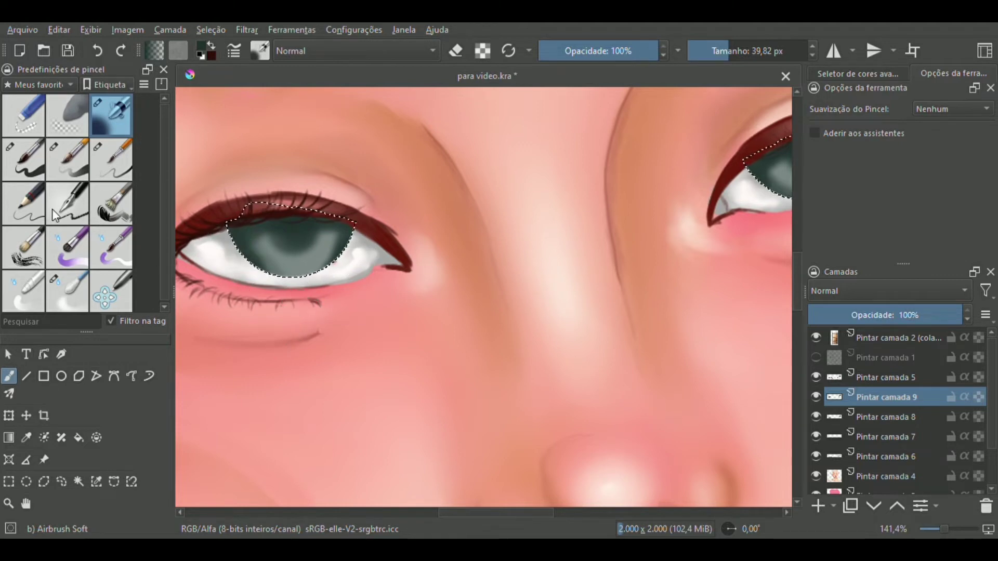
# Step: Blend the dark green shading into the grey-green base of both irises with Blender Blur at 13.46 px
pyautogui.click(74, 300)
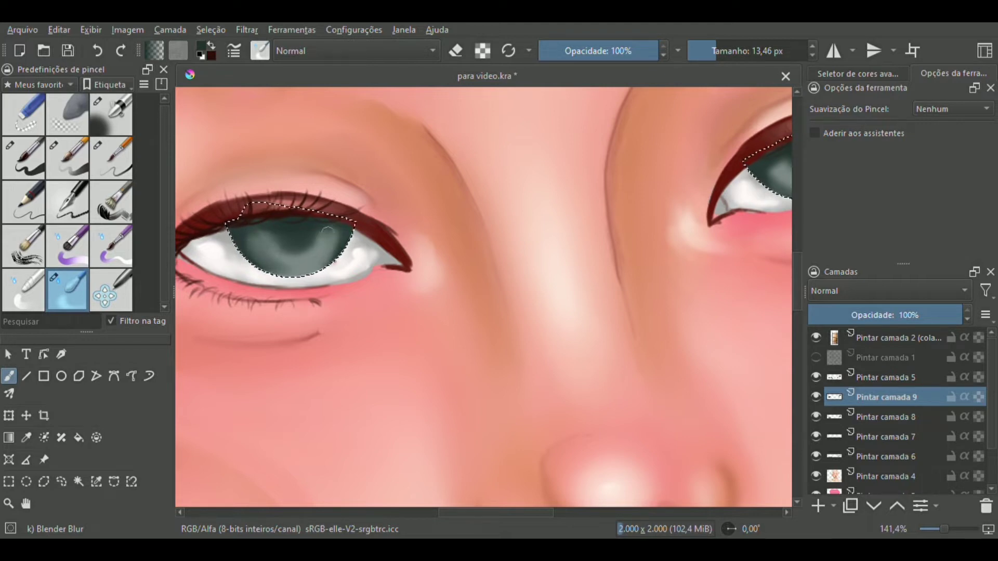
pyautogui.moveTo(355, 280); pyautogui.dragTo(255, 264)
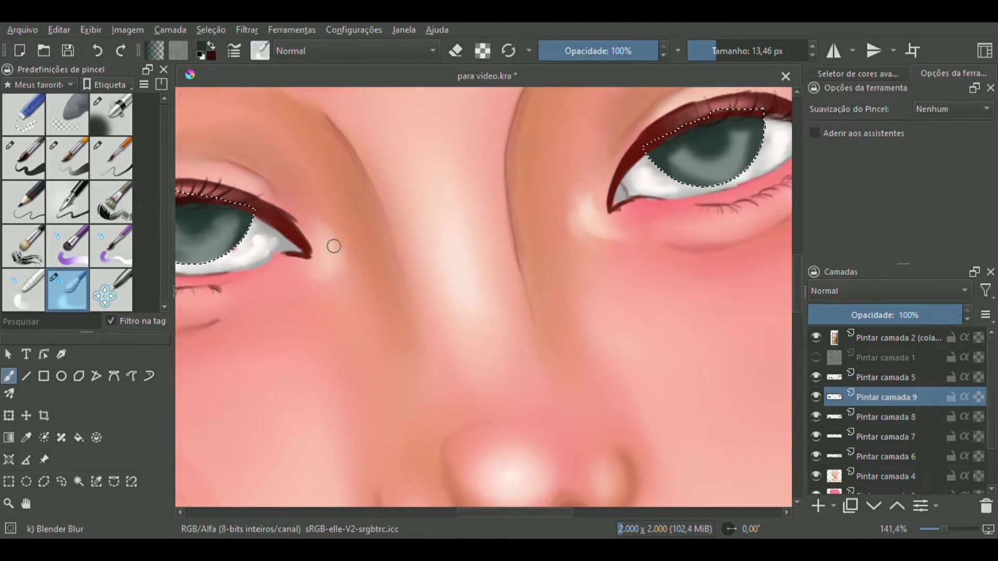
pyautogui.moveTo(674, 164)
pyautogui.mouseDown()
pyautogui.moveTo(733, 183)
pyautogui.moveTo(745, 127)
pyautogui.mouseUp()
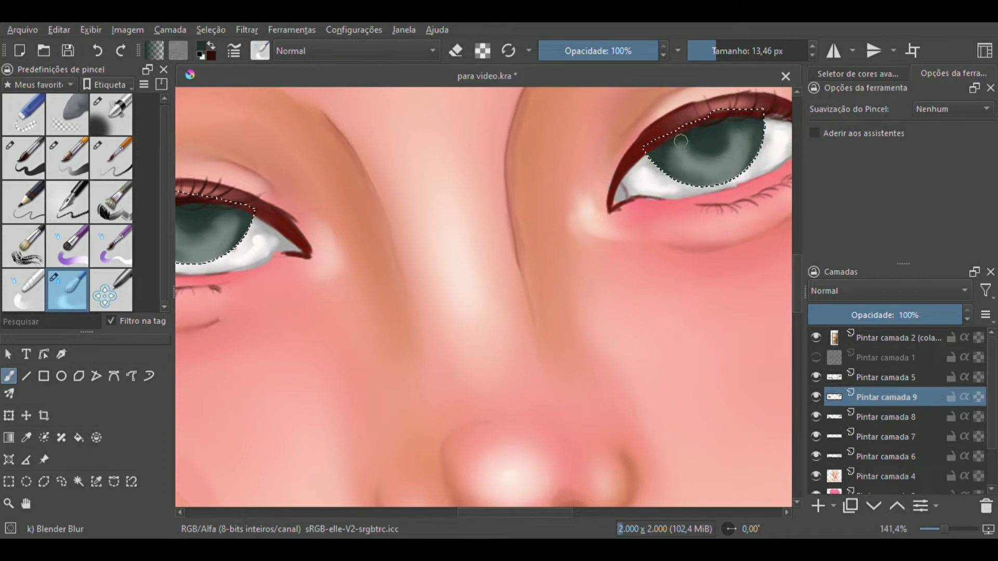
pyautogui.moveTo(681, 141)
pyautogui.mouseDown()
pyautogui.moveTo(668, 171)
pyautogui.moveTo(676, 133)
pyautogui.moveTo(657, 192)
pyautogui.moveTo(667, 202)
pyautogui.moveTo(659, 156)
pyautogui.moveTo(670, 179)
pyautogui.moveTo(675, 156)
pyautogui.moveTo(716, 166)
pyautogui.moveTo(706, 145)
pyautogui.moveTo(676, 147)
pyautogui.mouseUp()
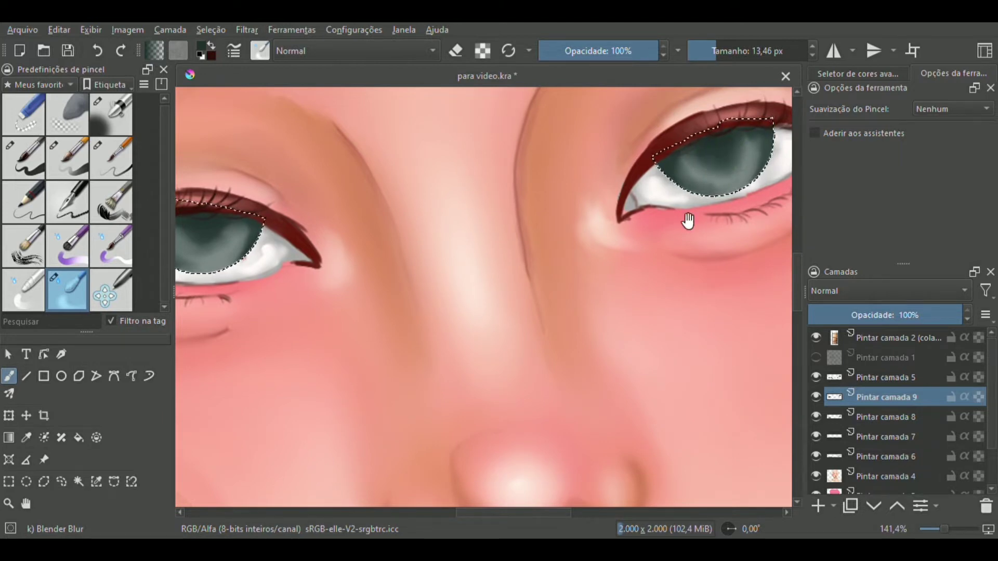
pyautogui.moveTo(688, 221)
pyautogui.mouseDown()
pyautogui.moveTo(756, 218)
pyautogui.moveTo(790, 182)
pyautogui.mouseUp()
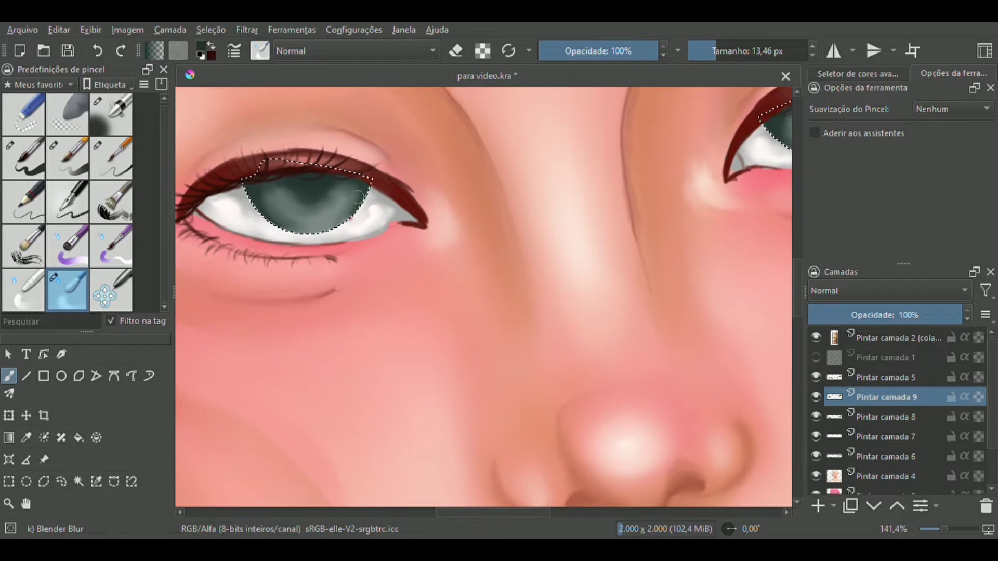
pyautogui.moveTo(400, 303); pyautogui.dragTo(417, 301)
pyautogui.moveTo(944, 529); pyautogui.dragTo(929, 529)
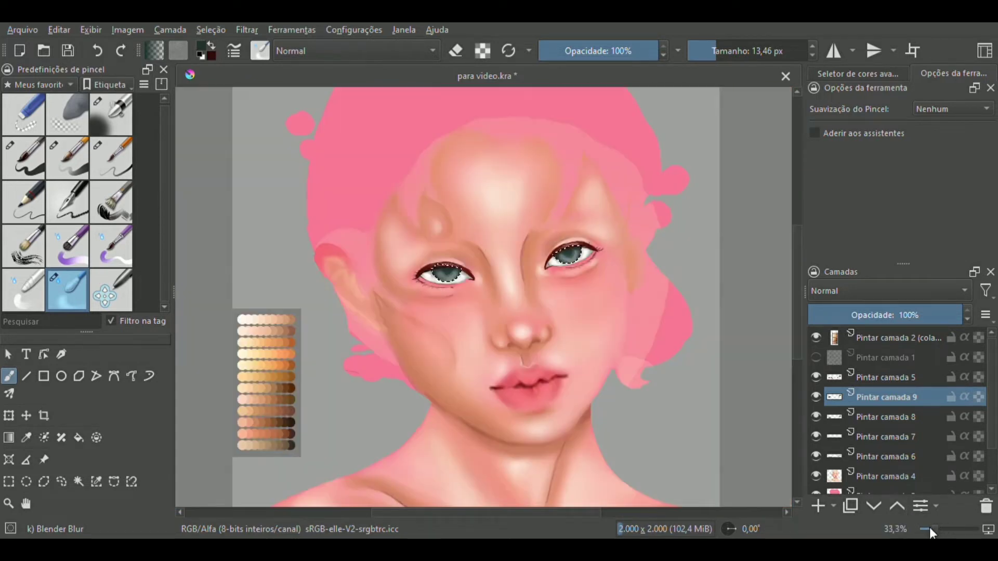
pyautogui.scroll(3, 931, 528)
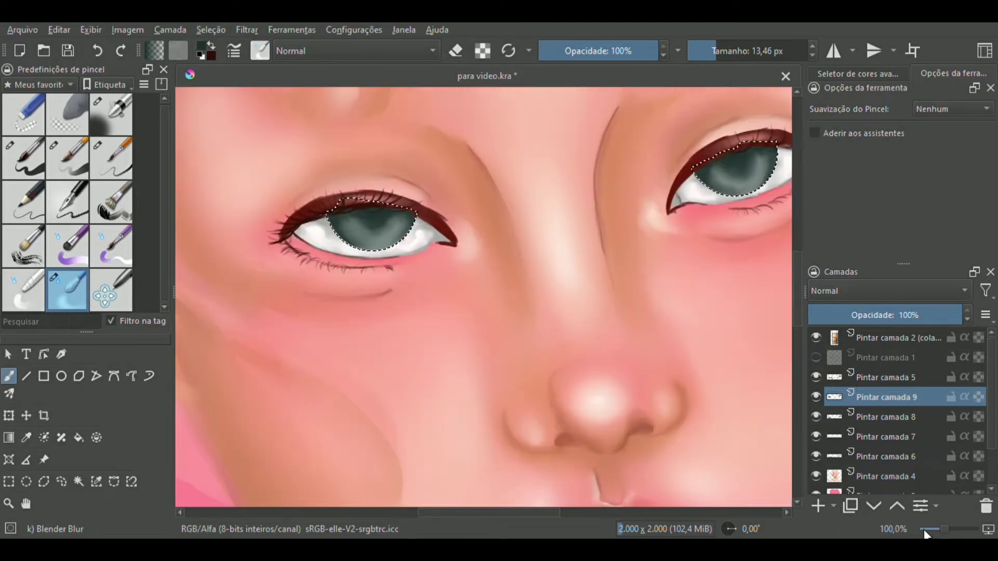
pyautogui.scroll(1, 944, 533)
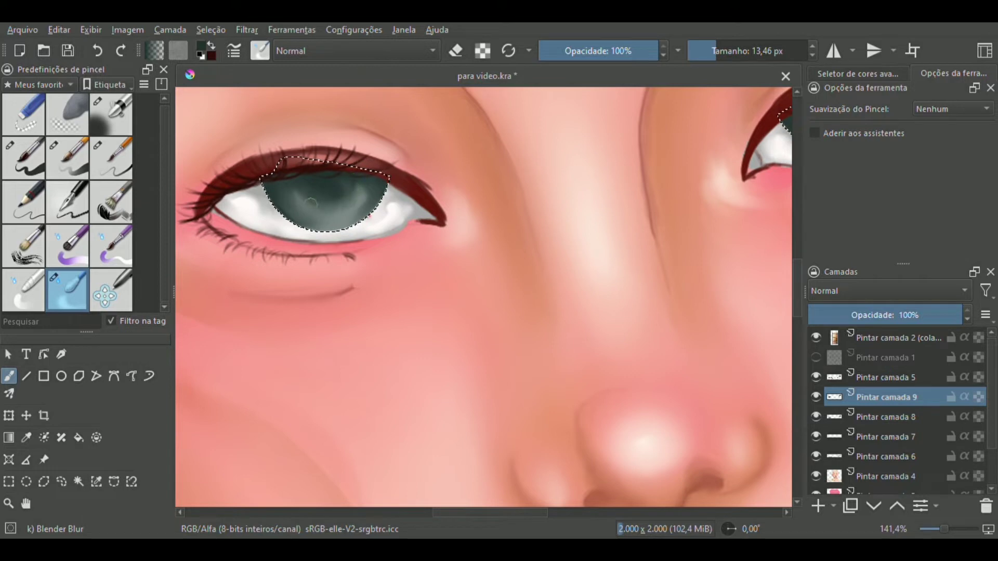
pyautogui.moveTo(377, 259); pyautogui.dragTo(261, 294)
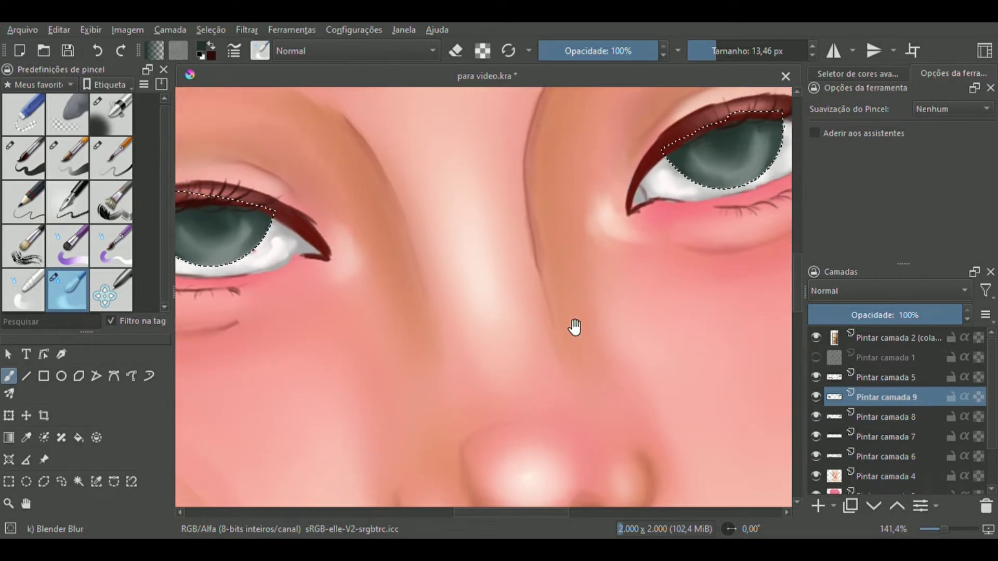
pyautogui.moveTo(573, 328); pyautogui.dragTo(658, 339)
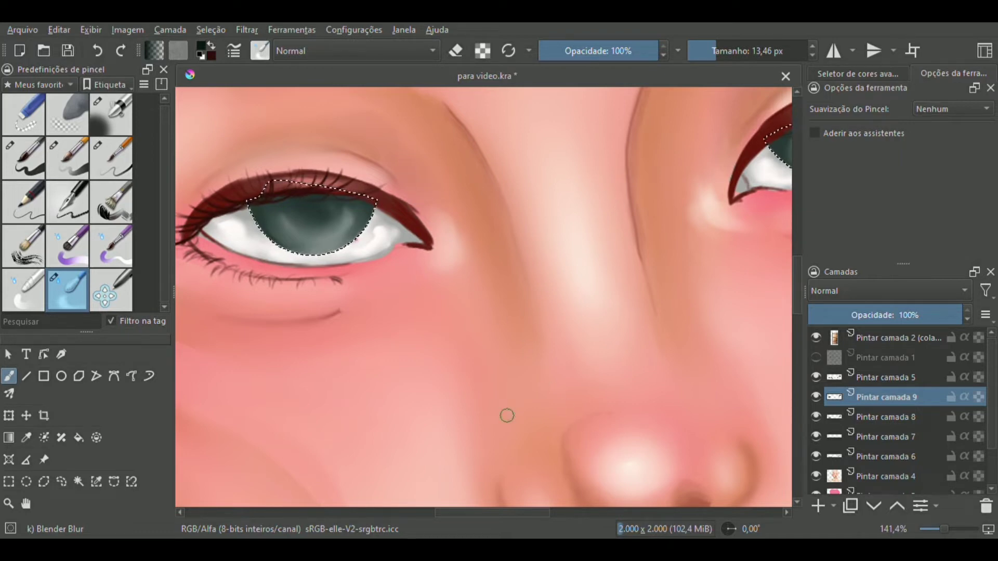
# Step: On new layer Pintar camada 10, draw fine near-black strokes along the left iris's edge with Basic-6 Details at 3.14 px
pyautogui.click(115, 164)
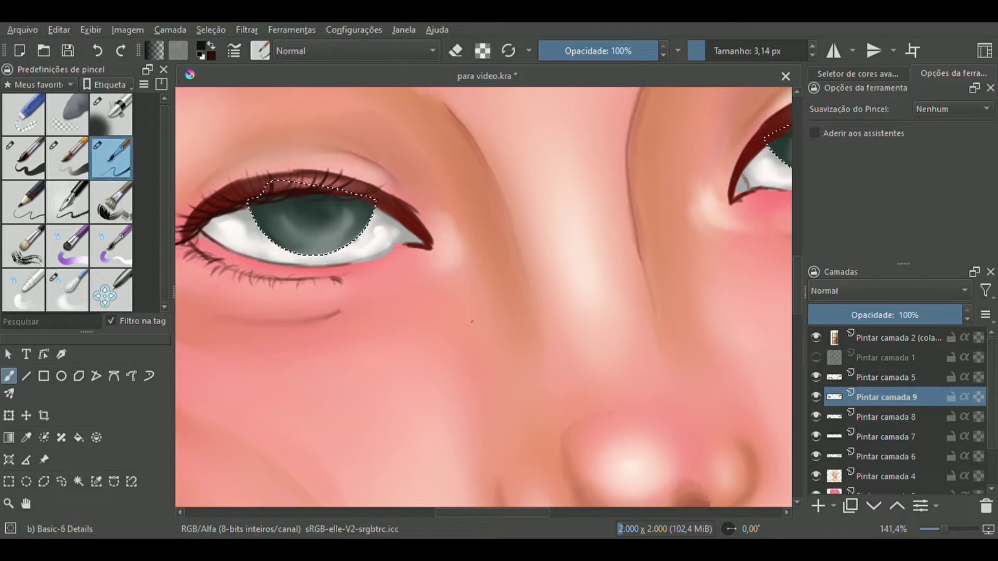
pyautogui.moveTo(944, 528); pyautogui.dragTo(947, 529)
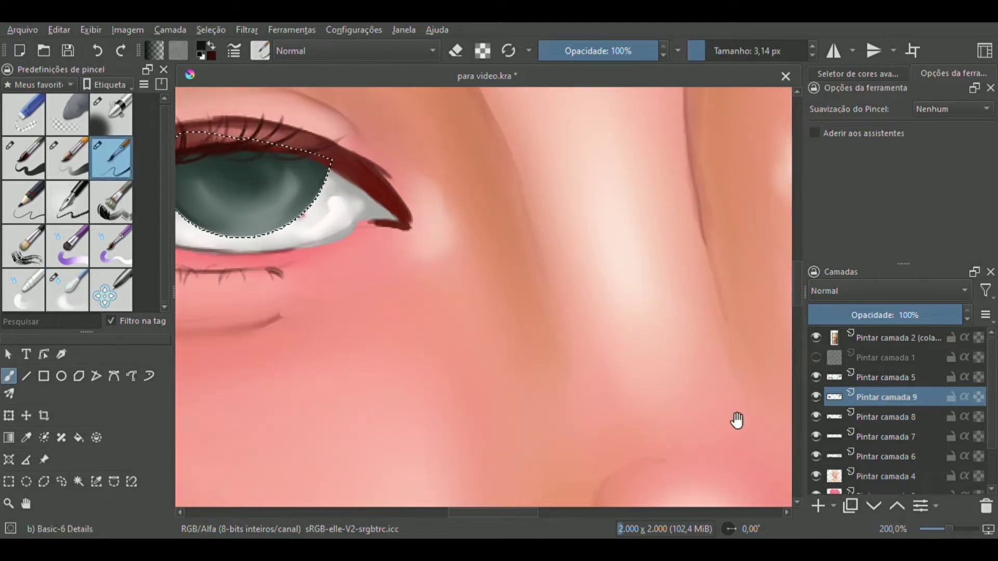
pyautogui.moveTo(402, 328); pyautogui.dragTo(525, 322)
pyautogui.click(818, 504)
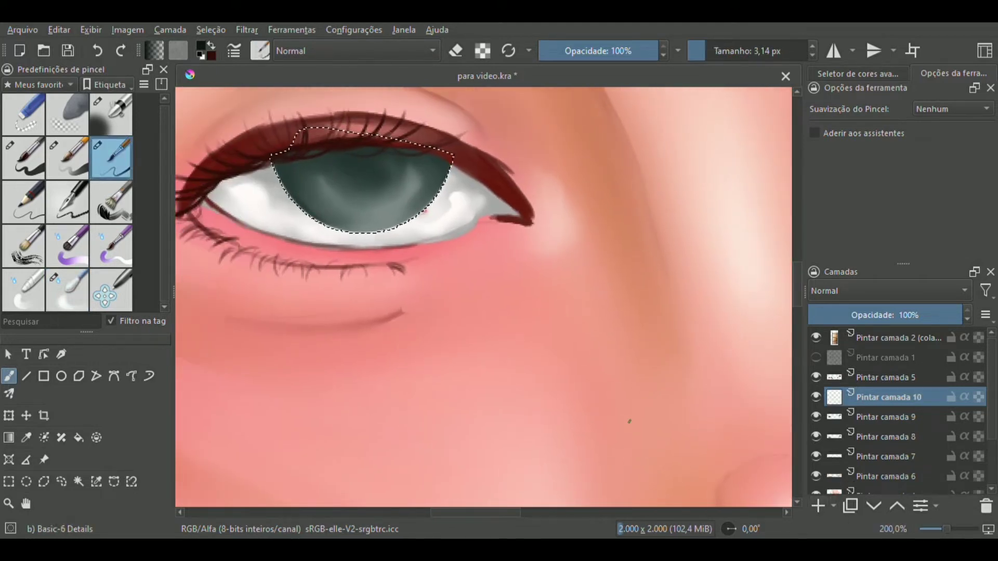
pyautogui.moveTo(404, 268); pyautogui.dragTo(460, 345)
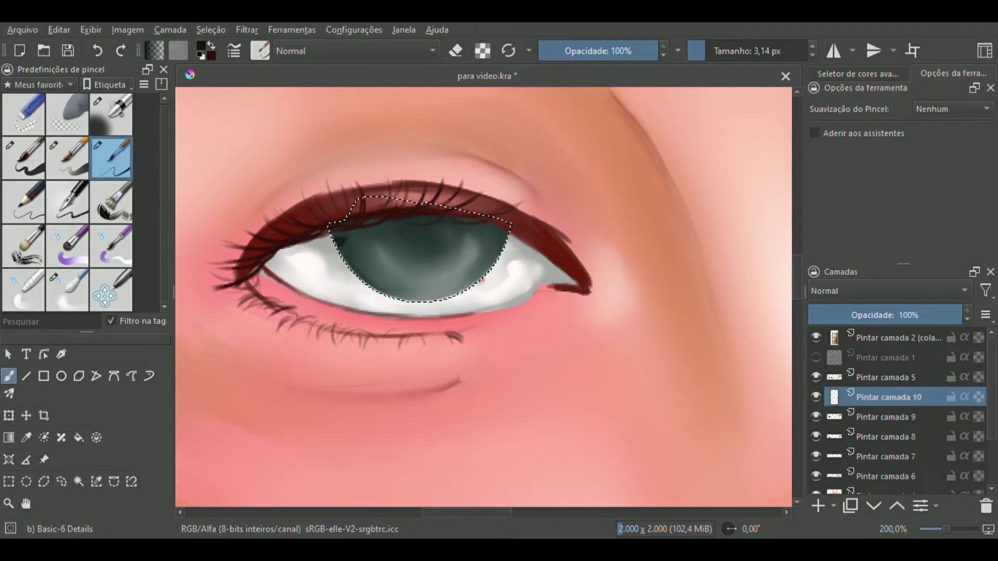
pyautogui.moveTo(349, 253)
pyautogui.mouseDown()
pyautogui.moveTo(367, 285)
pyautogui.moveTo(424, 298)
pyautogui.mouseUp()
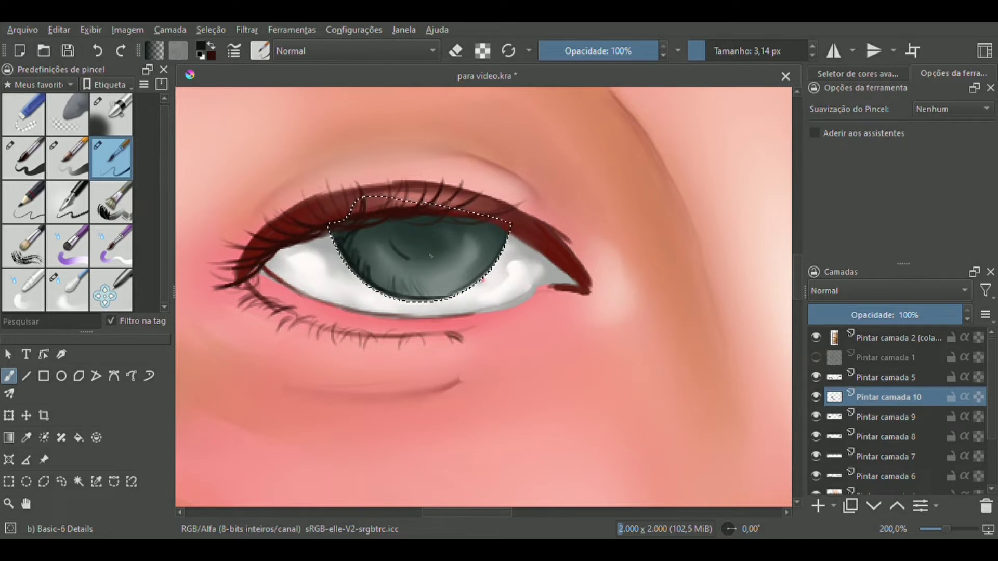
# Step: Paint a soft near-black pupil in each iris with Airbrush Soft at 39.82 px
pyautogui.click(123, 127)
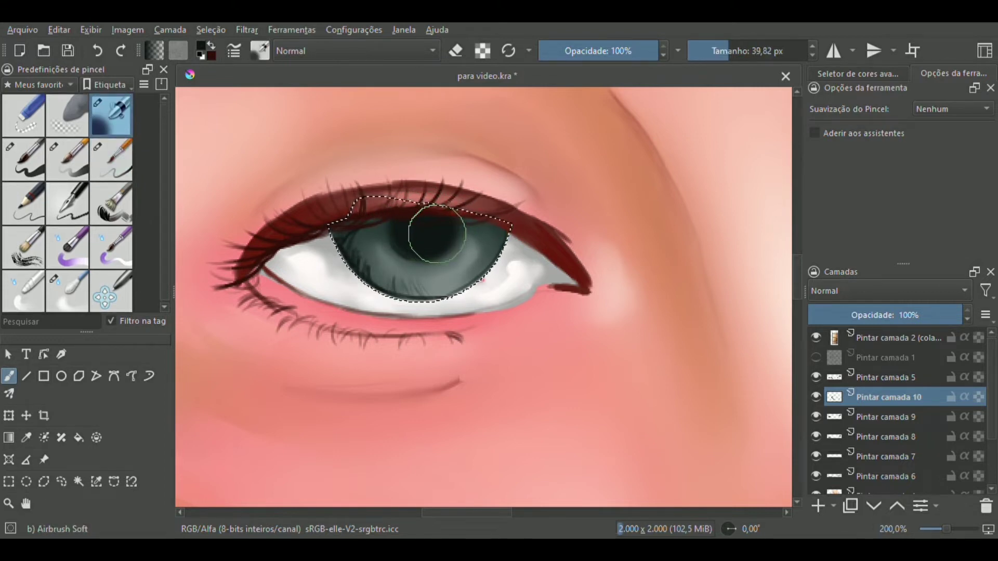
pyautogui.press('m')
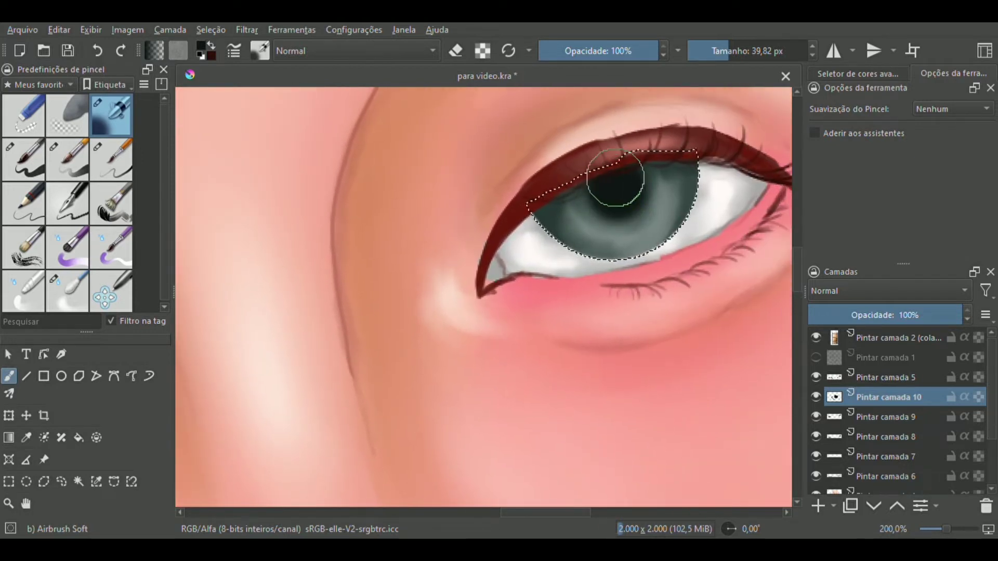
pyautogui.moveTo(423, 383)
pyautogui.mouseDown()
pyautogui.moveTo(674, 308)
pyautogui.moveTo(749, 323)
pyautogui.mouseUp()
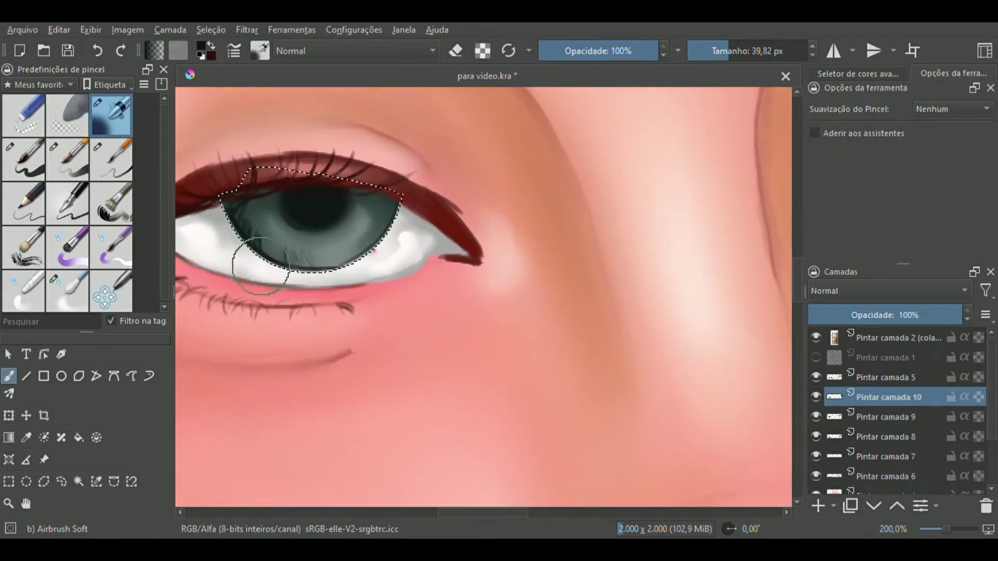
# Step: Add dark radial strokes along the left iris's rim and around its pupil with Basic-5 Size Opacity at 8.92 px
pyautogui.click(76, 169)
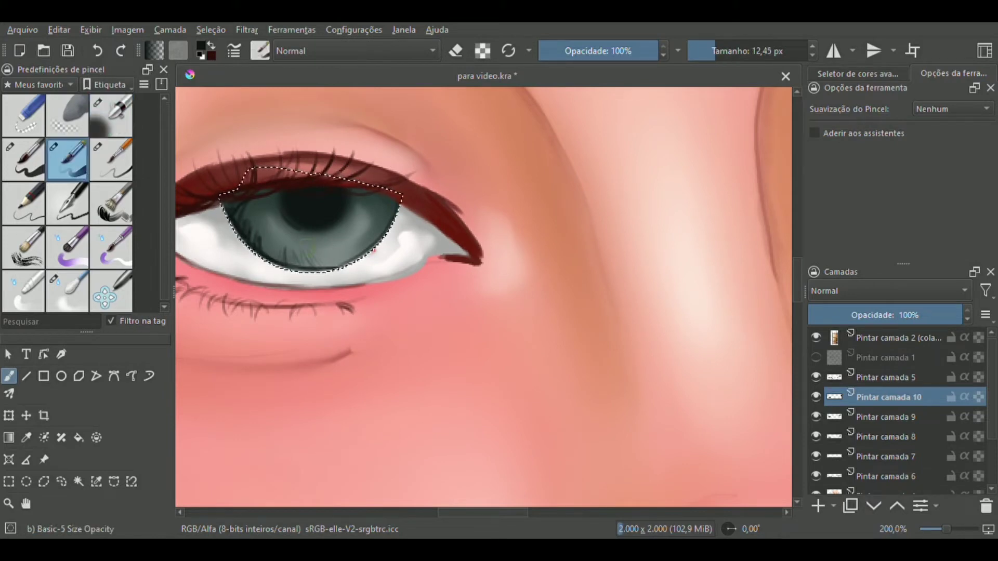
pyautogui.moveTo(758, 51); pyautogui.dragTo(712, 51)
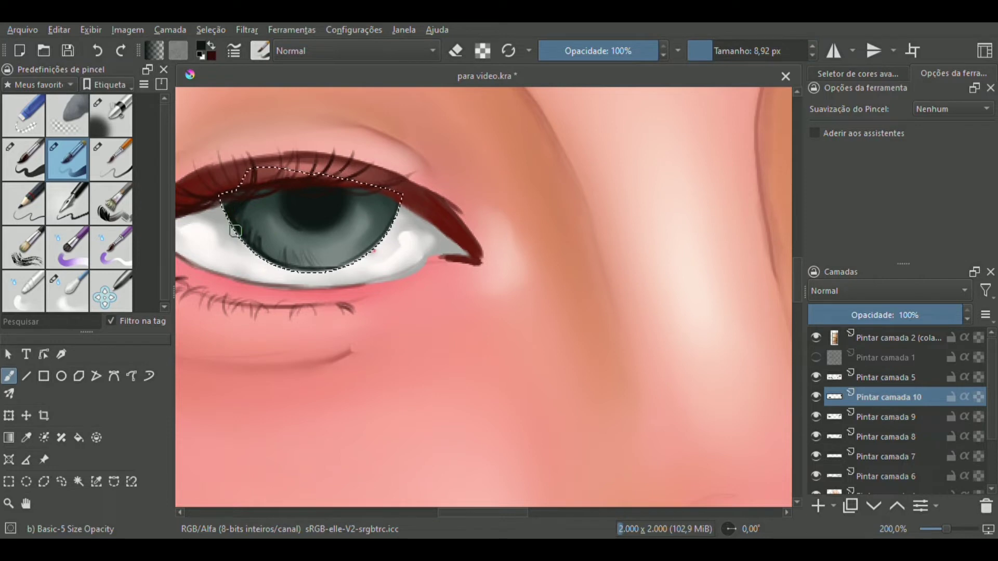
pyautogui.moveTo(260, 235)
pyautogui.mouseDown()
pyautogui.moveTo(364, 245)
pyautogui.moveTo(291, 260)
pyautogui.moveTo(385, 218)
pyautogui.moveTo(382, 206)
pyautogui.moveTo(364, 249)
pyautogui.moveTo(390, 219)
pyautogui.moveTo(312, 268)
pyautogui.moveTo(385, 229)
pyautogui.moveTo(332, 268)
pyautogui.moveTo(364, 239)
pyautogui.moveTo(323, 267)
pyautogui.moveTo(387, 218)
pyautogui.moveTo(364, 255)
pyautogui.moveTo(343, 263)
pyautogui.mouseUp()
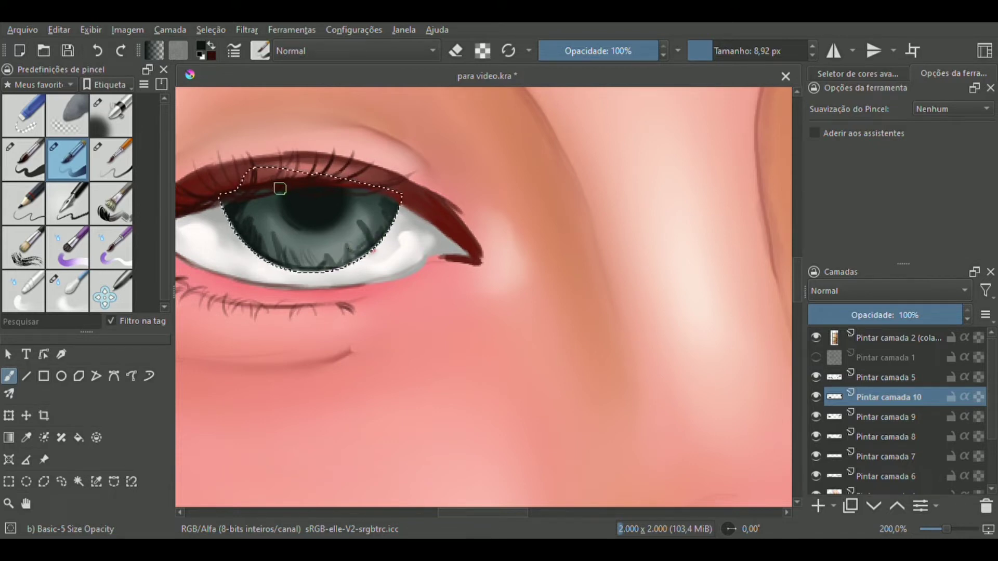
pyautogui.moveTo(291, 226); pyautogui.dragTo(325, 220)
# Step: Extend the left pupil's edge with short dark strokes using Basic-6 Details at 13.46 px
pyautogui.click(110, 158)
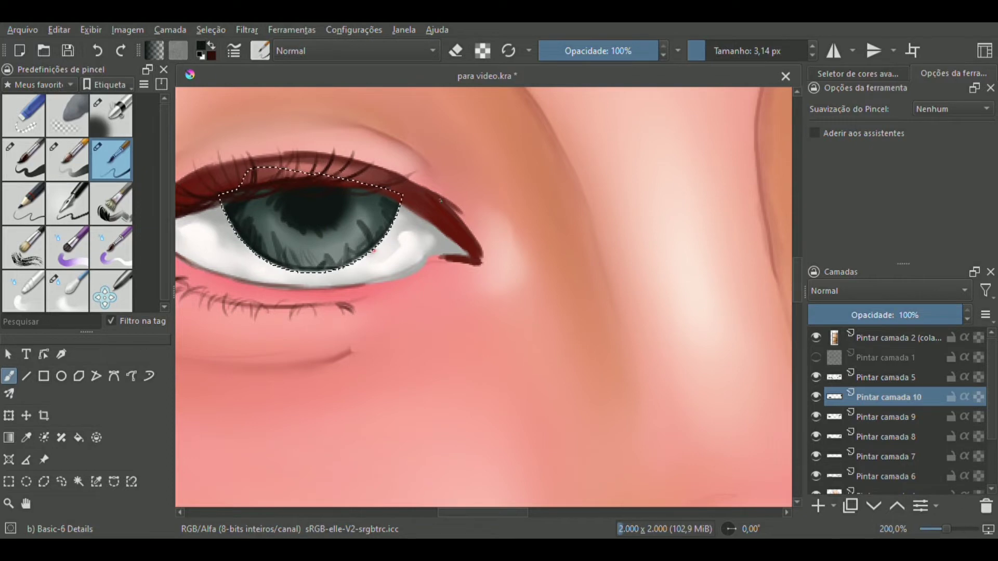
pyautogui.moveTo(709, 56); pyautogui.dragTo(716, 55)
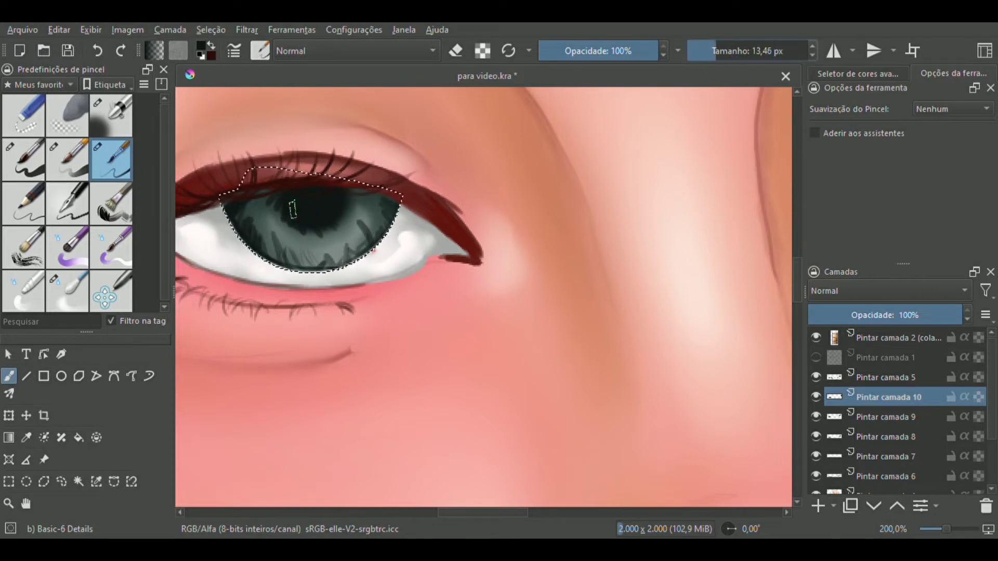
pyautogui.moveTo(285, 215)
pyautogui.mouseDown()
pyautogui.moveTo(345, 206)
pyautogui.moveTo(345, 194)
pyautogui.moveTo(333, 207)
pyautogui.mouseUp()
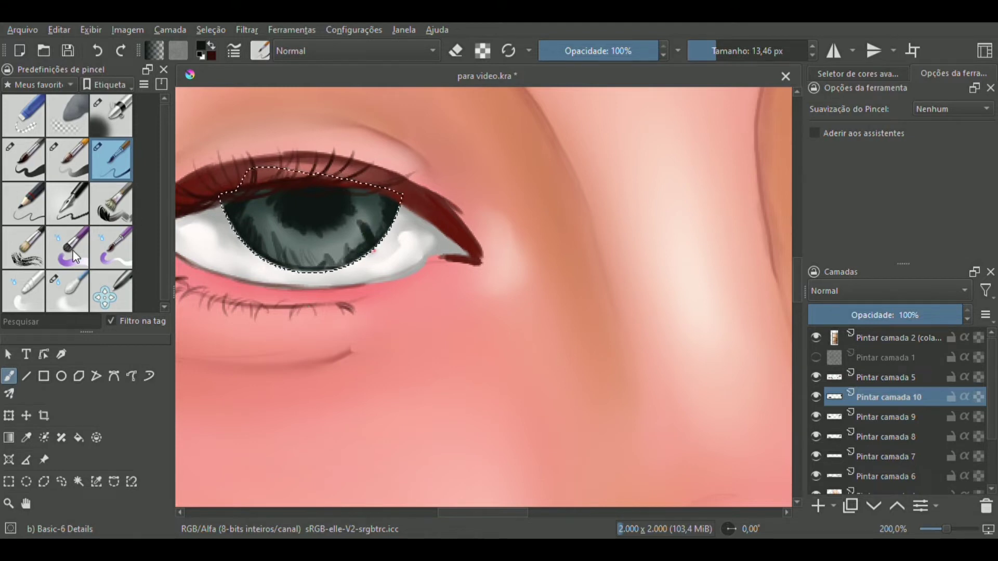
# Step: Soften the dark strokes in the left iris with Blender Blur at 13.46 px
pyautogui.click(106, 121)
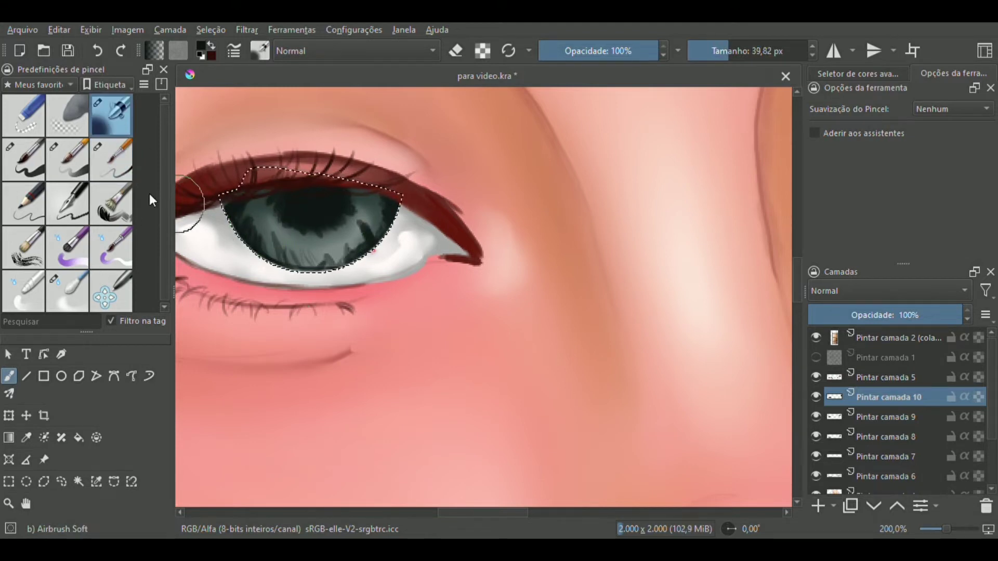
pyautogui.click(24, 116)
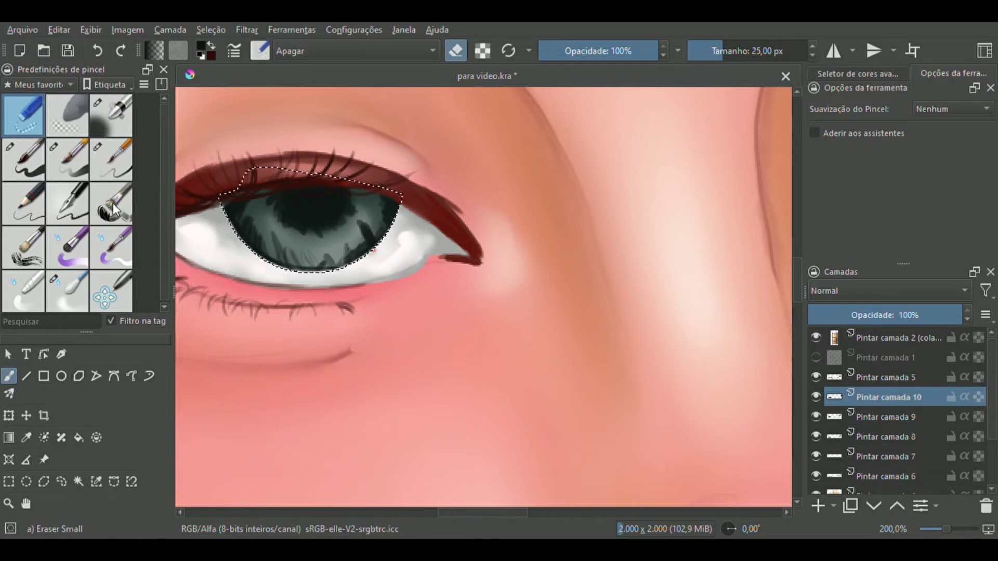
pyautogui.click(67, 301)
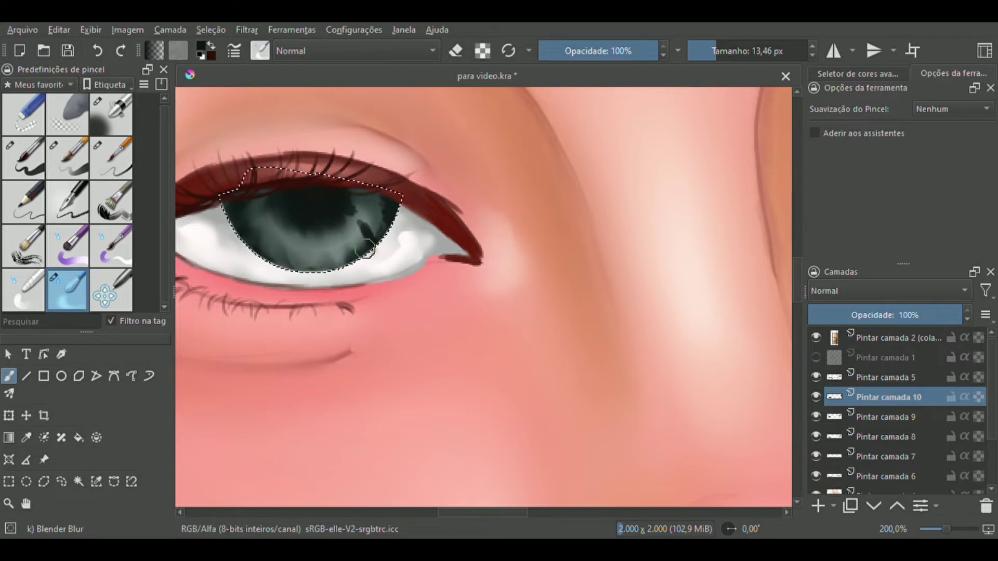
pyautogui.hscroll(5, 383, 250)
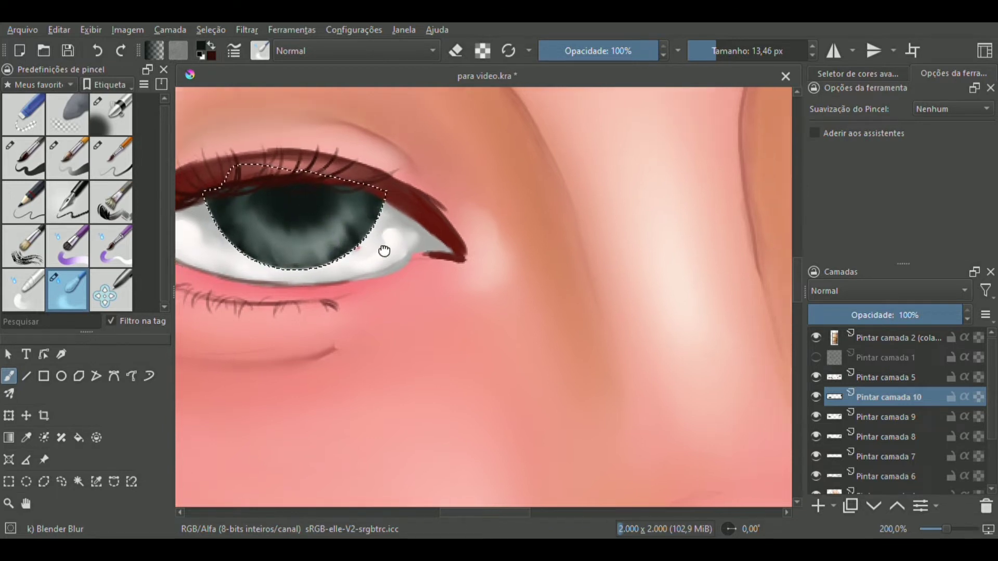
# Step: Paint more dark radial strokes along the left iris's lower rim with Basic-5 Size Opacity at 8.92 px and soften them with Blender Blur
pyautogui.hscroll(-6, 490, 283)
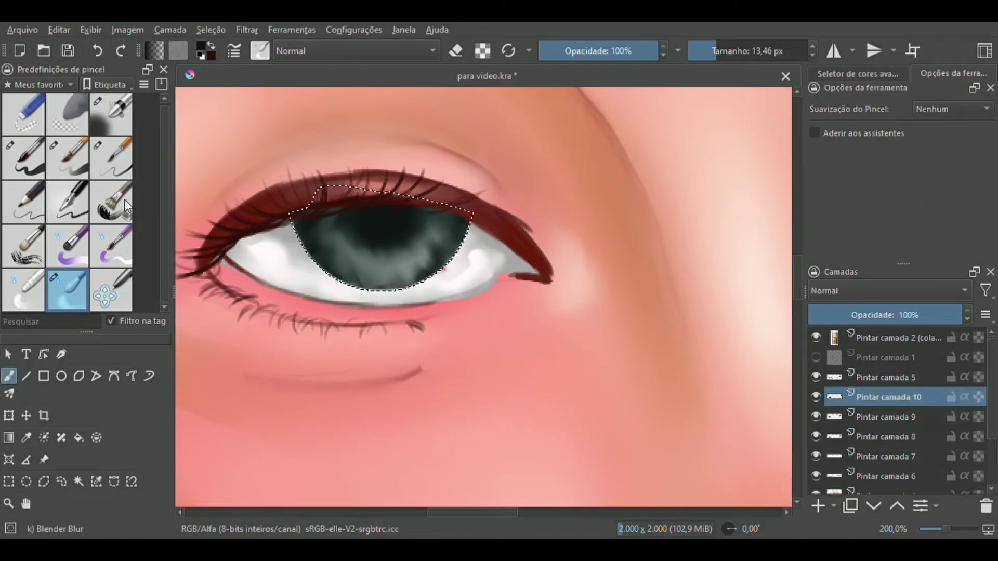
pyautogui.click(67, 158)
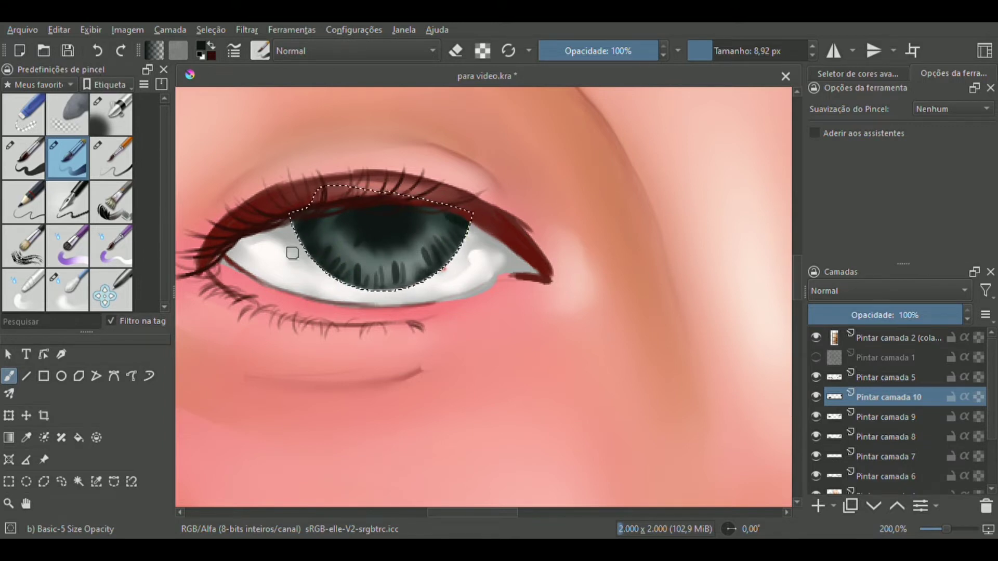
pyautogui.press('/')
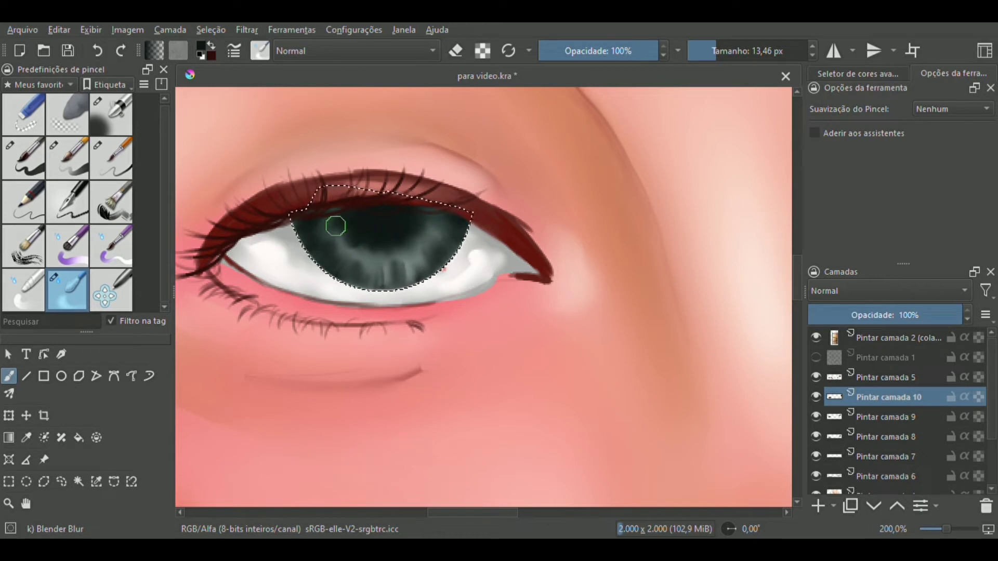
# Step: Paint a dark rim, radial strokes and a ragged pupil edge in the right iris with Basic-6 Details at 13.46 px
pyautogui.hscroll(10, 434, 278)
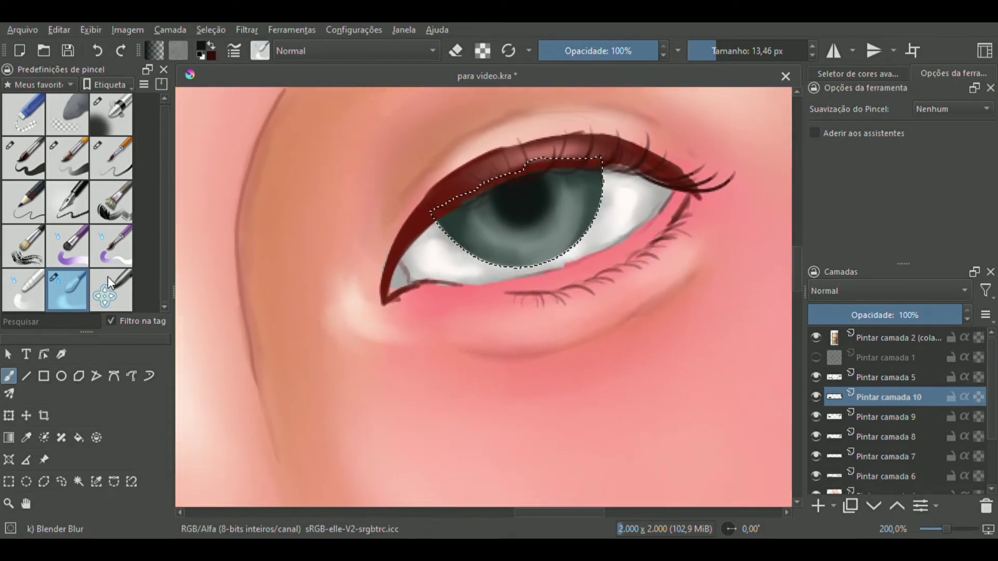
pyautogui.click(120, 151)
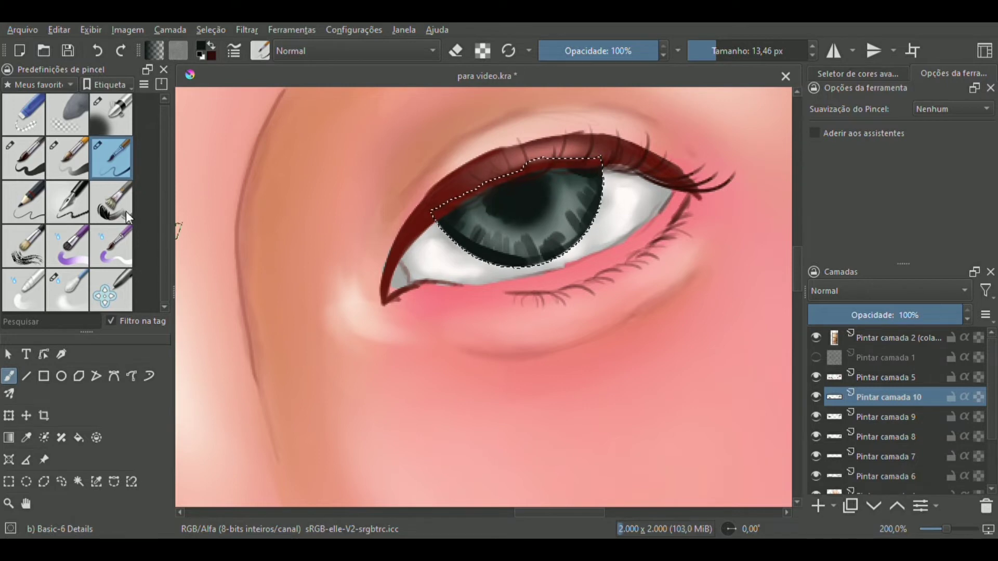
# Step: Soften the right iris's dark strokes with Blender Blur at 13.46 px and touch up its inner-corner side with Basic-5 Size Opacity at 8.92 px
pyautogui.click(67, 289)
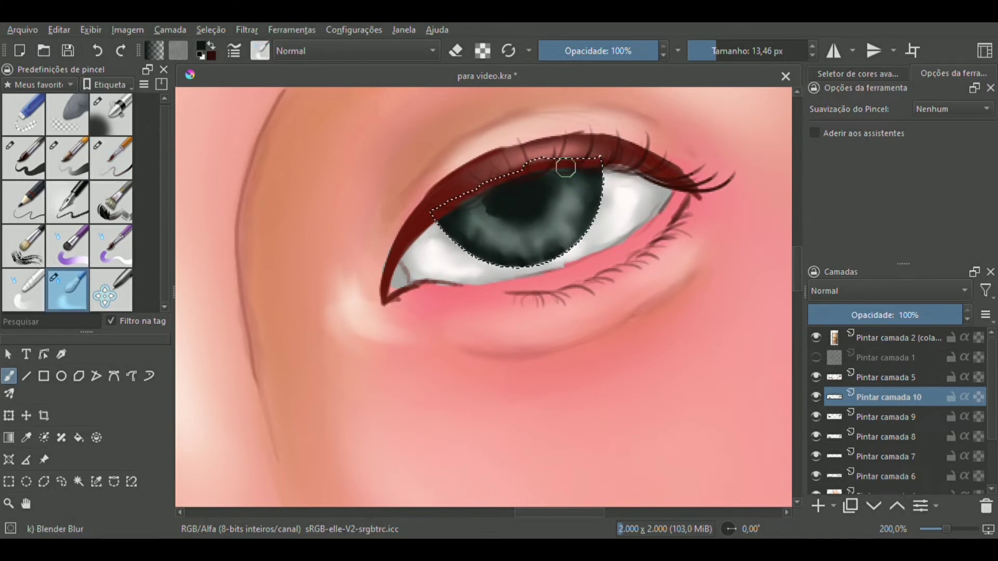
pyautogui.press('/')
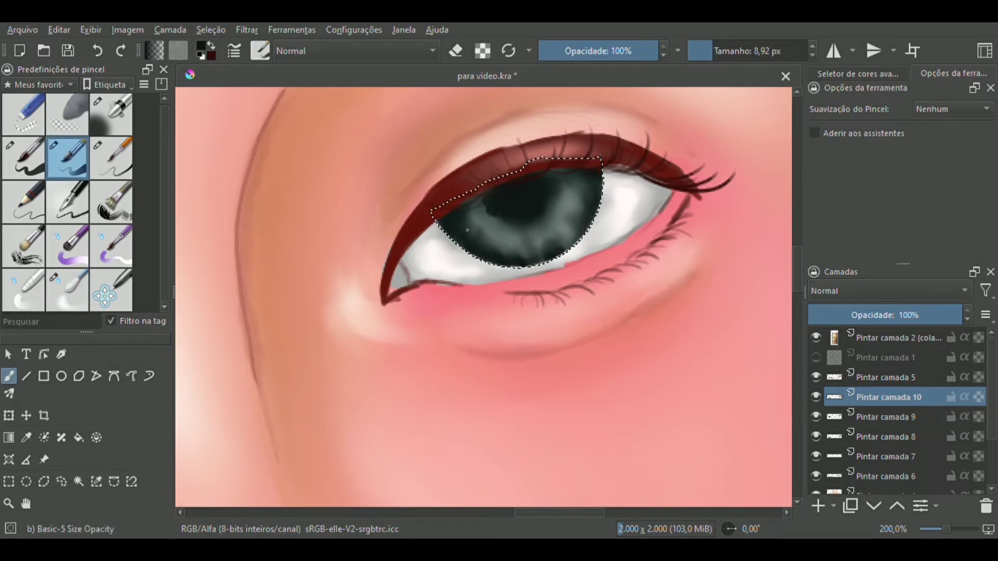
pyautogui.moveTo(467, 230)
pyautogui.mouseDown()
pyautogui.moveTo(535, 252)
pyautogui.moveTo(530, 262)
pyautogui.moveTo(520, 223)
pyautogui.moveTo(520, 244)
pyautogui.moveTo(540, 239)
pyautogui.moveTo(530, 212)
pyautogui.moveTo(451, 234)
pyautogui.mouseUp()
pyautogui.press('/')
# Step: Pick a light grey-green colour and ready the Basic-6 Details brush at 13.46 px for the left iris
pyautogui.moveTo(957, 530); pyautogui.dragTo(934, 531)
pyautogui.moveTo(478, 412); pyautogui.dragTo(508, 341)
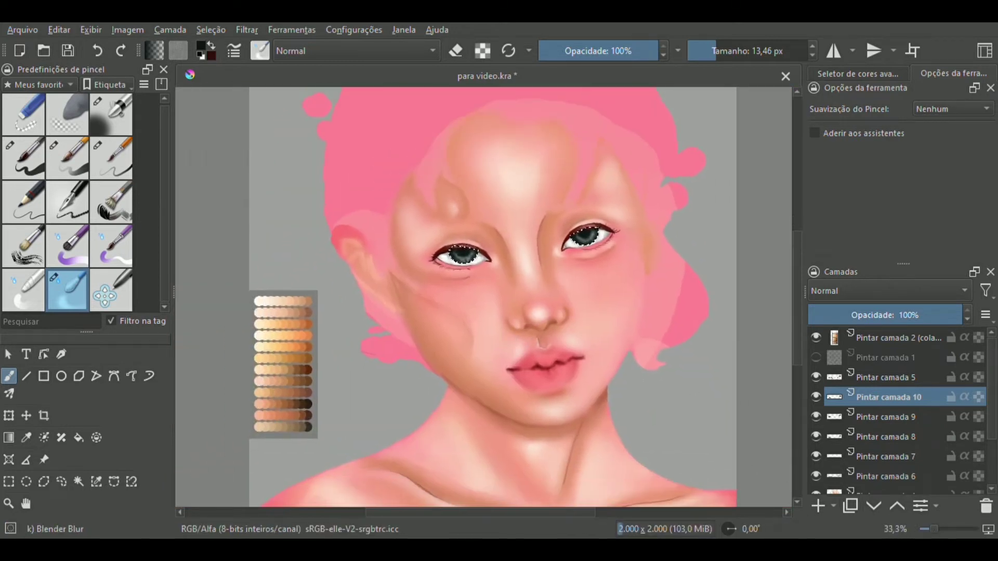
pyautogui.moveTo(933, 530)
pyautogui.mouseDown()
pyautogui.moveTo(953, 528)
pyautogui.moveTo(944, 528)
pyautogui.mouseUp()
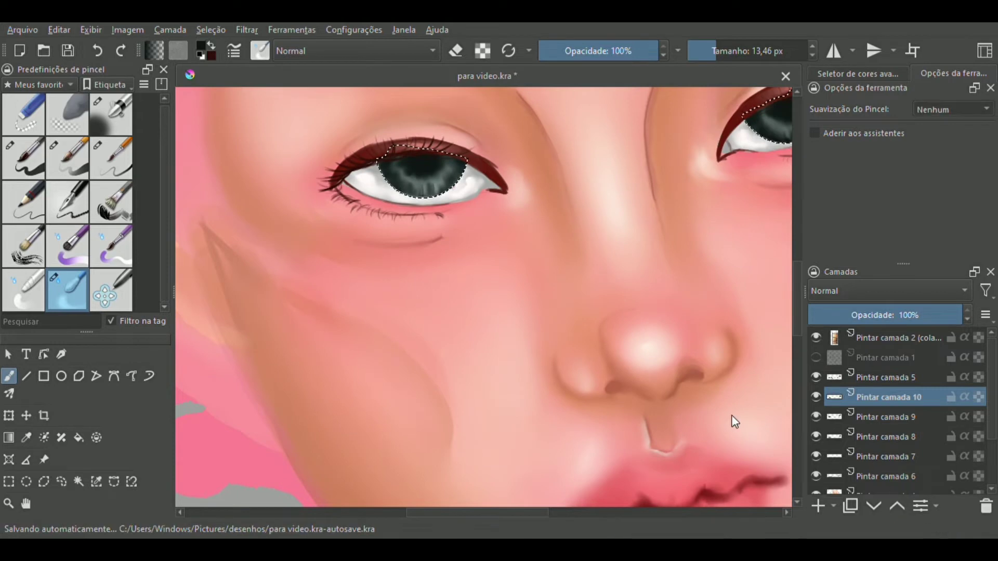
pyautogui.moveTo(730, 416); pyautogui.dragTo(492, 387)
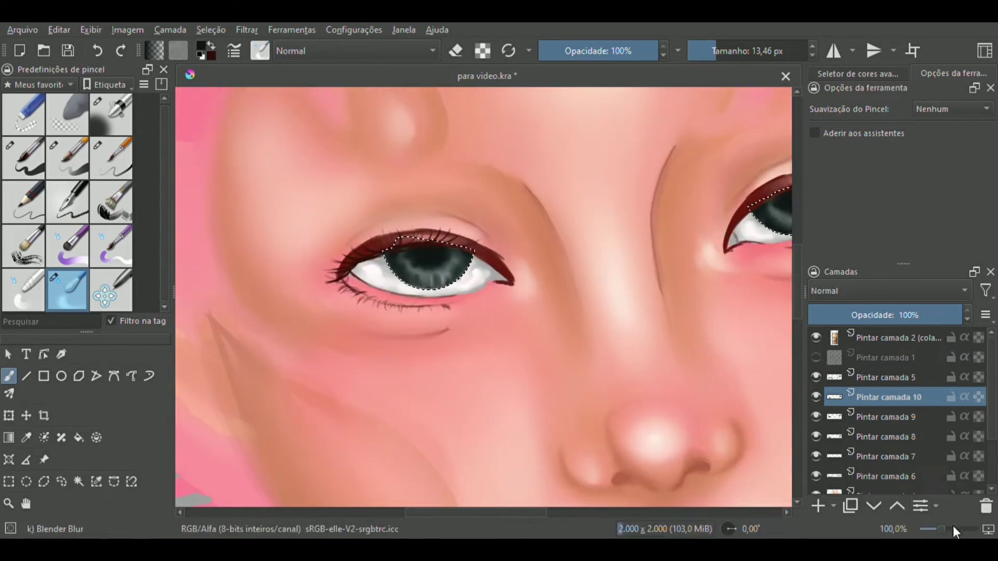
pyautogui.moveTo(953, 525); pyautogui.dragTo(946, 525)
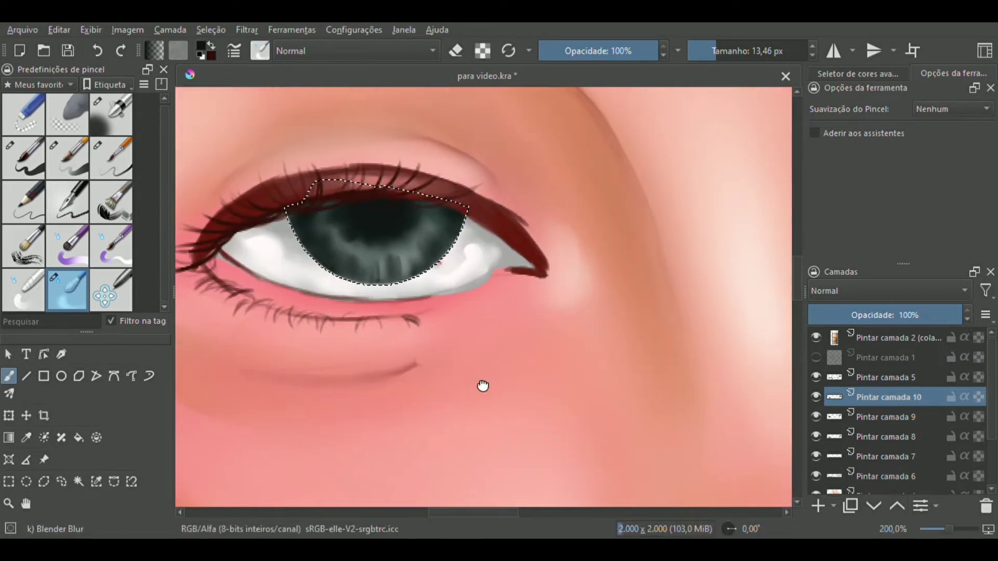
pyautogui.scroll(1, 436, 364)
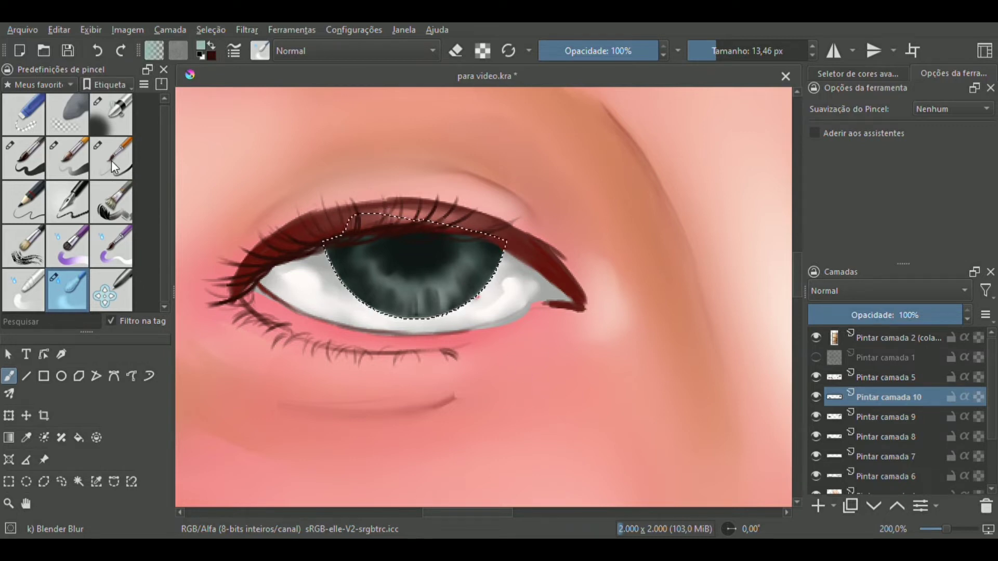
pyautogui.press('/')
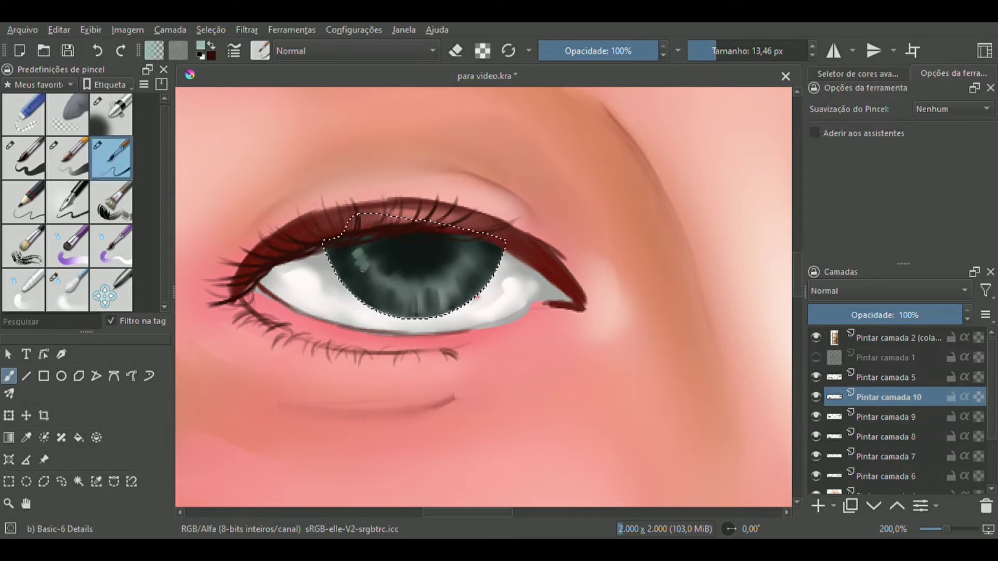
pyautogui.moveTo(360, 255)
pyautogui.mouseDown()
pyautogui.moveTo(390, 281)
pyautogui.moveTo(435, 289)
pyautogui.mouseUp()
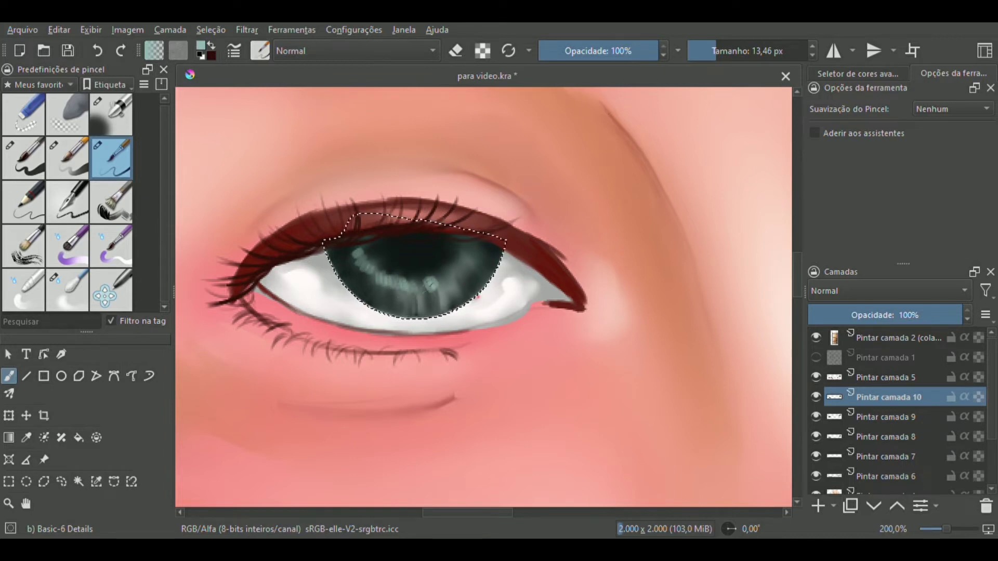
pyautogui.hotkey('ctrl', 'z')
pyautogui.hotkey('ctrl', 'z')
pyautogui.hotkey('ctrl', 'z')
pyautogui.hotkey('ctrl', 'z')
pyautogui.hotkey('ctrl', 'z')
pyautogui.hotkey('ctrl', 'z')
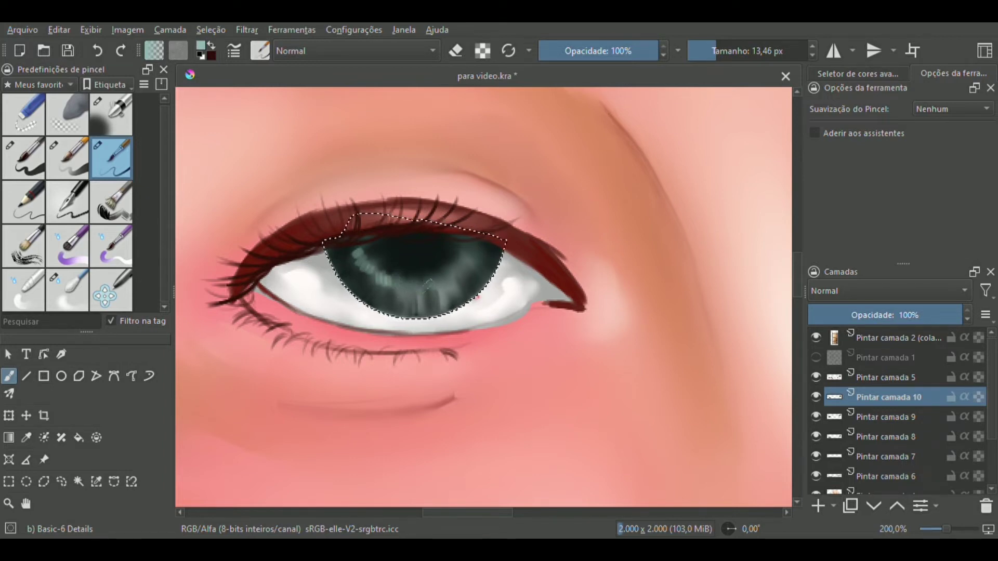
pyautogui.hotkey('ctrl', 'z')
pyautogui.hotkey('ctrl', 'z')
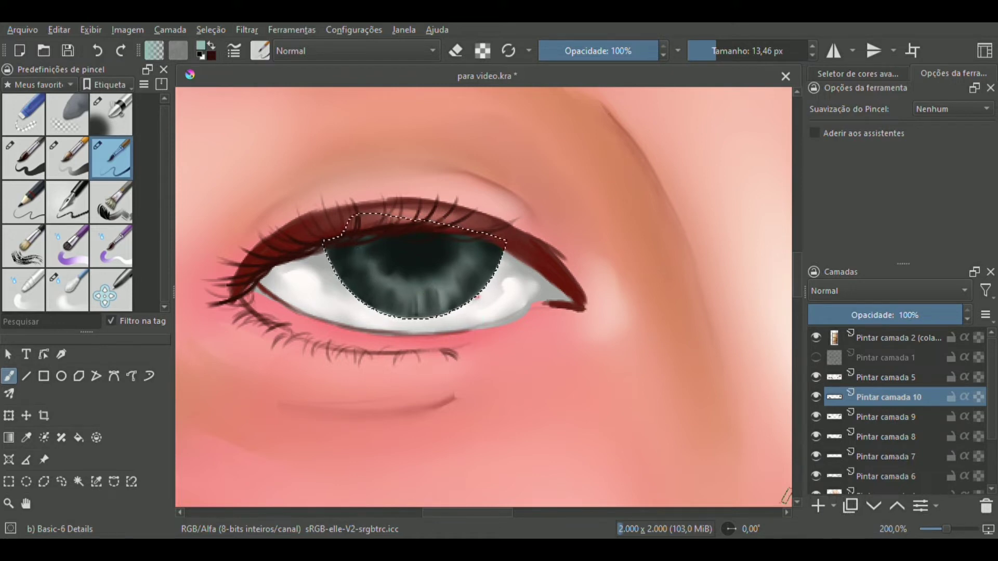
# Step: Duplicate layer Pintar camada 10 and paint light grey-green radial strokes around the left pupil with Basic-6 Details at 8.92 px
pyautogui.moveTo(942, 534)
pyautogui.mouseDown()
pyautogui.moveTo(932, 534)
pyautogui.moveTo(948, 532)
pyautogui.mouseUp()
pyautogui.click(849, 507)
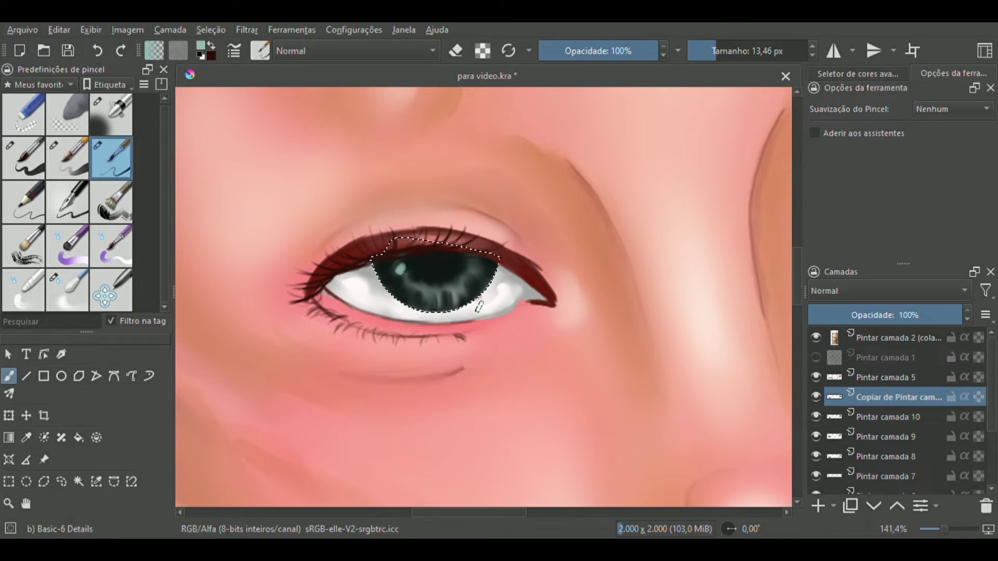
pyautogui.press('[')
pyautogui.scroll(2, 479, 307)
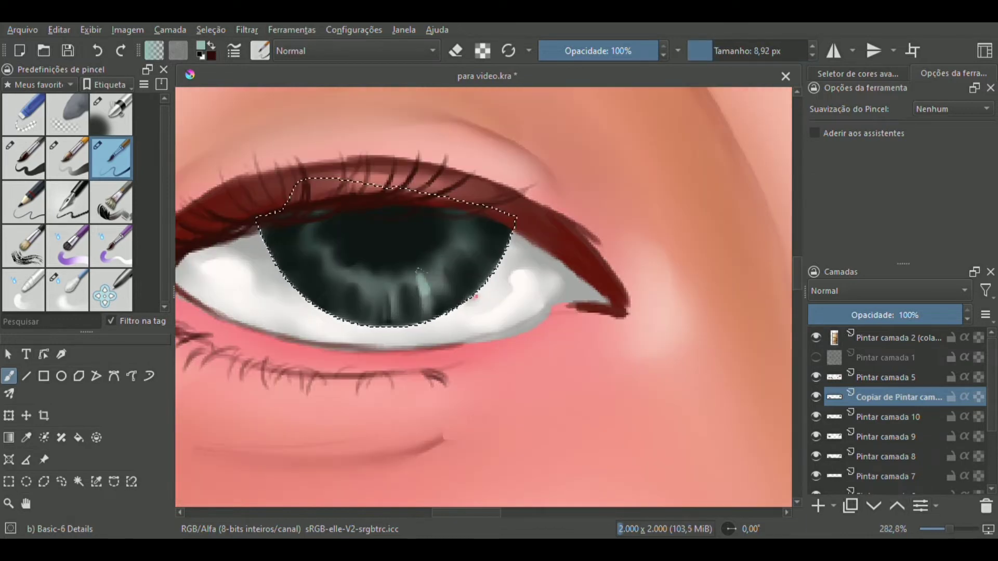
pyautogui.moveTo(459, 237); pyautogui.dragTo(473, 250)
pyautogui.moveTo(382, 274); pyautogui.dragTo(390, 294)
pyautogui.moveTo(356, 269)
pyautogui.mouseDown()
pyautogui.moveTo(350, 281)
pyautogui.moveTo(336, 264)
pyautogui.mouseUp()
pyautogui.moveTo(329, 241)
pyautogui.mouseDown()
pyautogui.moveTo(319, 250)
pyautogui.moveTo(305, 232)
pyautogui.mouseUp()
pyautogui.moveTo(369, 277); pyautogui.dragTo(371, 294)
# Step: Paint matching light grey-green radial strokes around the right pupil with Basic-6 Details at 8.92 px
pyautogui.moveTo(526, 283); pyautogui.dragTo(771, 234)
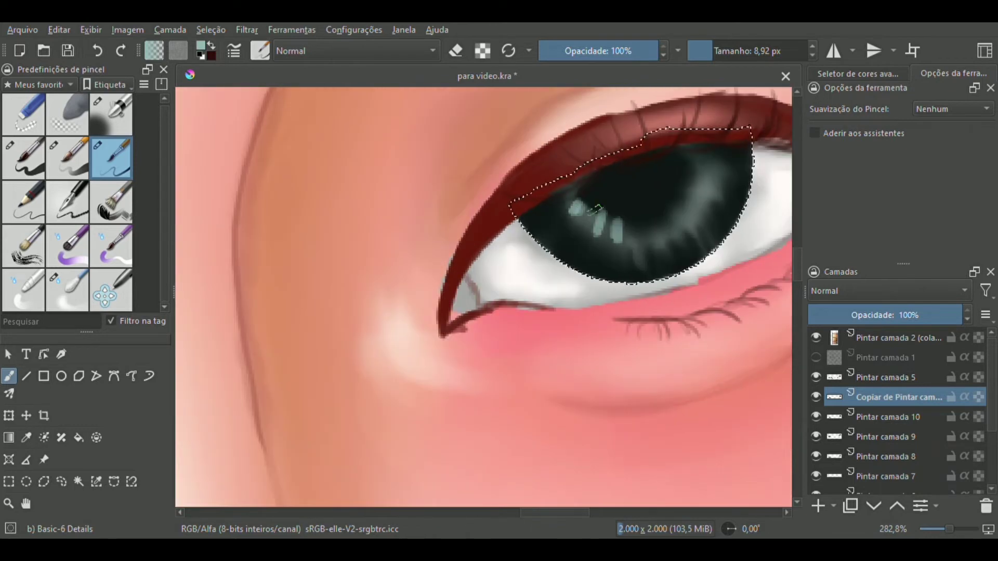
pyautogui.moveTo(652, 218); pyautogui.dragTo(664, 239)
pyautogui.moveTo(663, 210)
pyautogui.mouseDown()
pyautogui.moveTo(678, 231)
pyautogui.moveTo(693, 213)
pyautogui.mouseUp()
pyautogui.moveTo(690, 184); pyautogui.dragTo(707, 197)
pyautogui.moveTo(698, 155); pyautogui.dragTo(711, 169)
# Step: Add another light stroke to the left iris and soften the light strokes in both irises with Blender Blur
pyautogui.moveTo(195, 327); pyautogui.dragTo(783, 260)
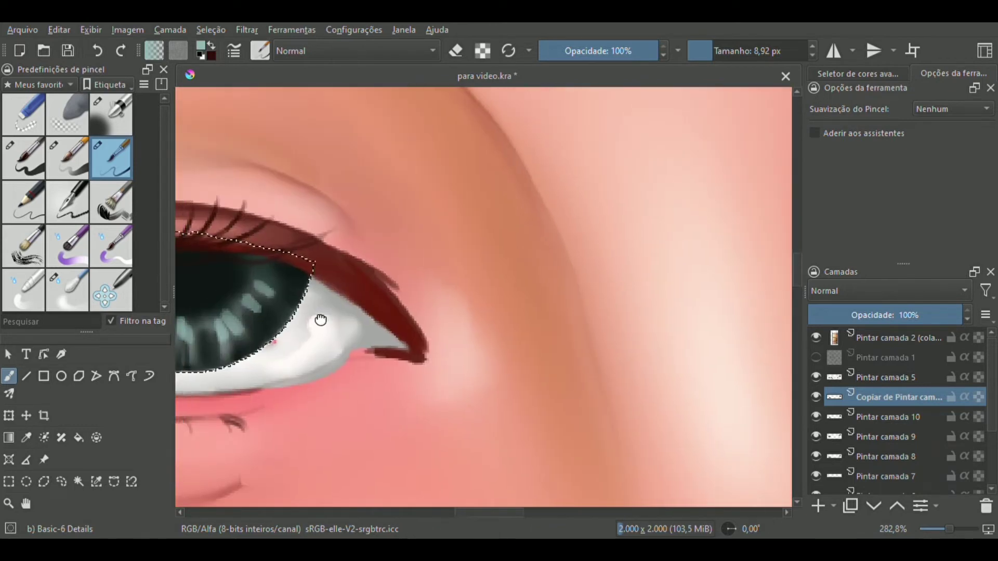
pyautogui.moveTo(320, 319); pyautogui.dragTo(503, 294)
pyautogui.moveTo(411, 283); pyautogui.dragTo(431, 302)
pyautogui.click(67, 290)
pyautogui.moveTo(494, 312)
pyautogui.mouseDown()
pyautogui.moveTo(345, 301)
pyautogui.moveTo(423, 290)
pyautogui.moveTo(518, 299)
pyautogui.moveTo(512, 315)
pyautogui.mouseUp()
pyautogui.moveTo(613, 338)
pyautogui.mouseDown()
pyautogui.moveTo(256, 435)
pyautogui.moveTo(52, 441)
pyautogui.mouseUp()
pyautogui.moveTo(536, 239)
pyautogui.mouseDown()
pyautogui.moveTo(548, 276)
pyautogui.moveTo(668, 195)
pyautogui.mouseUp()
pyautogui.moveTo(571, 312); pyautogui.dragTo(722, 322)
# Step: Draw fine light radial lines around the right pupil with Pencil-2 at 2.77 px
pyautogui.moveTo(950, 530)
pyautogui.mouseDown()
pyautogui.moveTo(936, 529)
pyautogui.moveTo(953, 529)
pyautogui.mouseUp()
pyautogui.click(32, 207)
pyautogui.moveTo(586, 382); pyautogui.dragTo(118, 474)
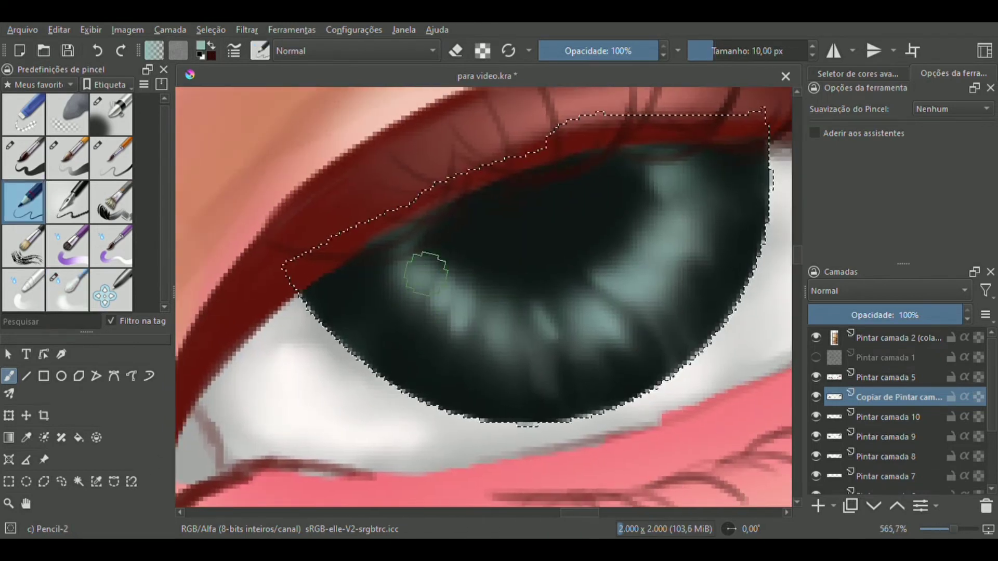
pyautogui.moveTo(713, 62); pyautogui.dragTo(704, 65)
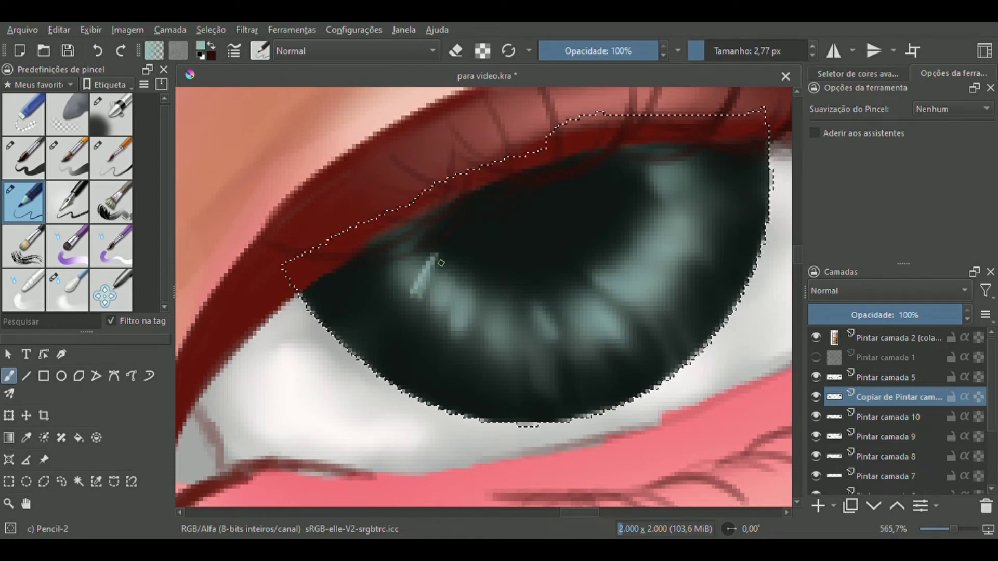
pyautogui.moveTo(441, 309); pyautogui.dragTo(451, 276)
pyautogui.moveTo(458, 317)
pyautogui.mouseDown()
pyautogui.moveTo(451, 281)
pyautogui.moveTo(467, 291)
pyautogui.mouseUp()
pyautogui.moveTo(494, 335)
pyautogui.mouseDown()
pyautogui.moveTo(488, 296)
pyautogui.moveTo(519, 343)
pyautogui.moveTo(516, 304)
pyautogui.mouseUp()
pyautogui.moveTo(543, 341)
pyautogui.mouseDown()
pyautogui.moveTo(535, 307)
pyautogui.moveTo(609, 318)
pyautogui.mouseUp()
pyautogui.moveTo(580, 251); pyautogui.dragTo(611, 274)
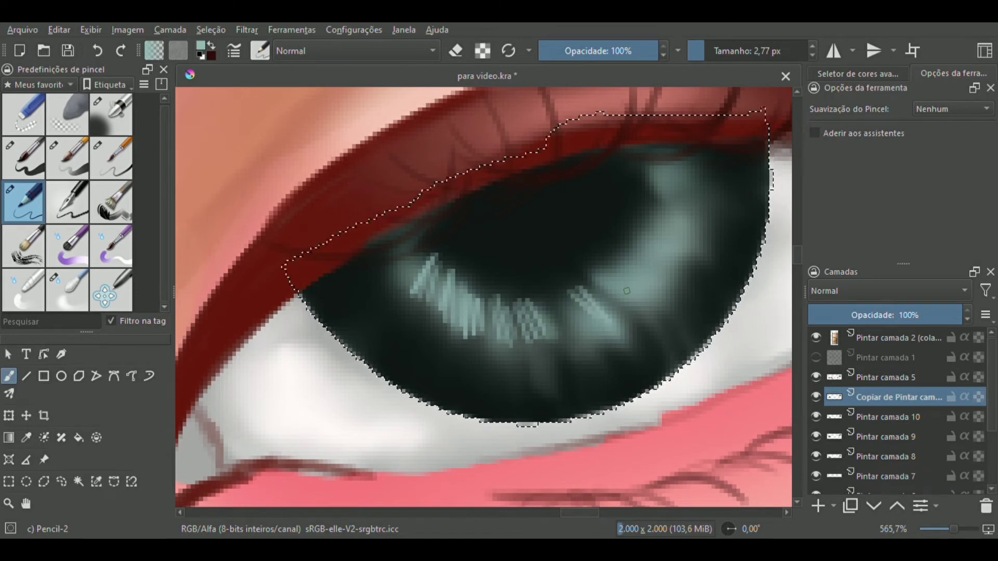
pyautogui.moveTo(627, 236); pyautogui.dragTo(672, 258)
pyautogui.moveTo(642, 223); pyautogui.dragTo(671, 235)
pyautogui.moveTo(622, 193); pyautogui.dragTo(658, 206)
# Step: Draw fine light radial lines around the left pupil with Pencil-2 at 2.77 px
pyautogui.moveTo(398, 264); pyautogui.dragTo(865, 250)
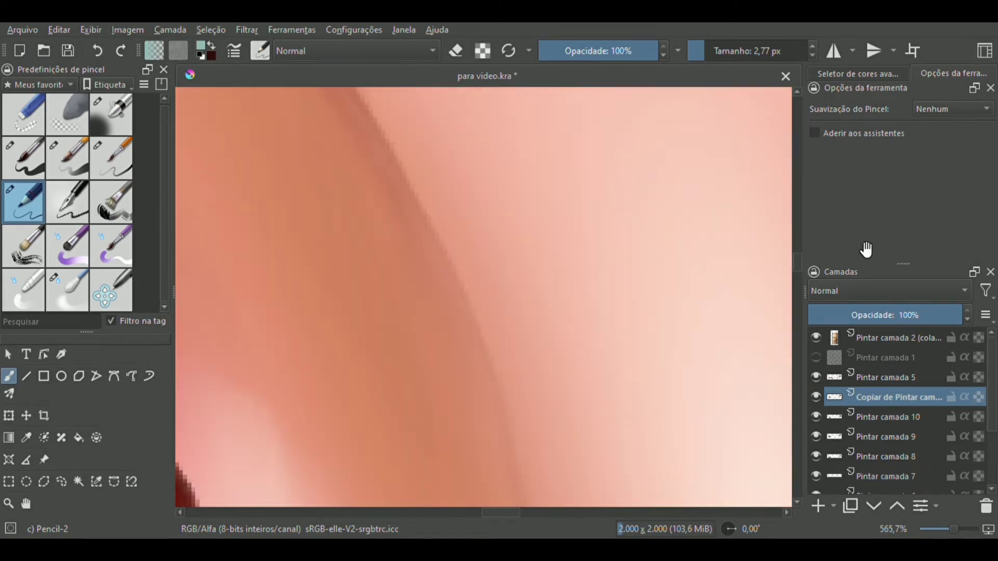
pyautogui.moveTo(312, 270); pyautogui.dragTo(769, 260)
pyautogui.moveTo(515, 209); pyautogui.dragTo(565, 251)
pyautogui.moveTo(254, 210); pyautogui.dragTo(205, 241)
pyautogui.moveTo(279, 258); pyautogui.dragTo(256, 296)
pyautogui.moveTo(315, 239); pyautogui.dragTo(293, 306)
pyautogui.moveTo(346, 267); pyautogui.dragTo(359, 343)
pyautogui.moveTo(373, 270); pyautogui.dragTo(394, 347)
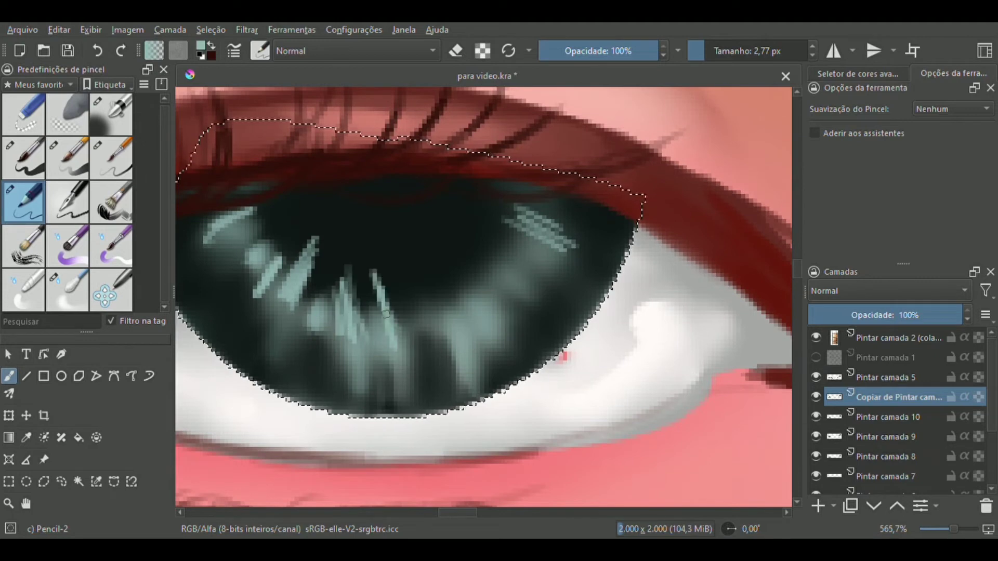
# Step: Choose black as the paint colour and set the Basic-5 Size brush to 26.68 px for the left pupil
pyautogui.scroll(-7, 946, 528)
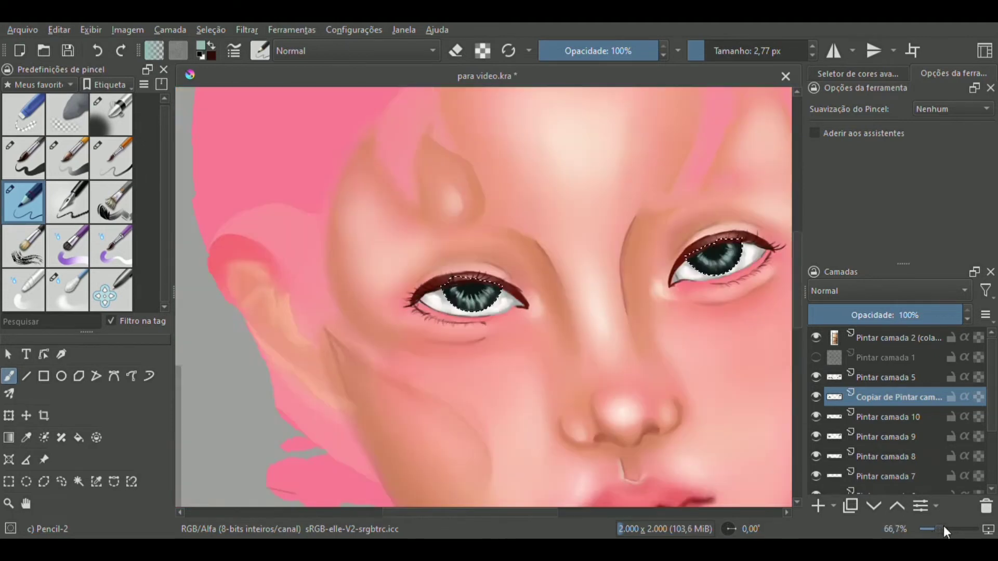
pyautogui.scroll(-2, 940, 530)
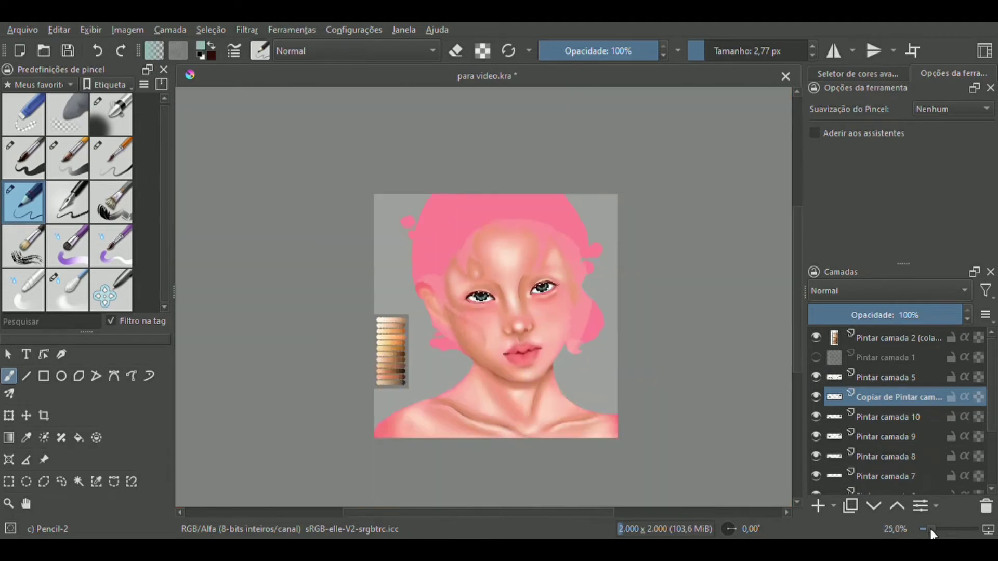
pyautogui.scroll(5, 939, 527)
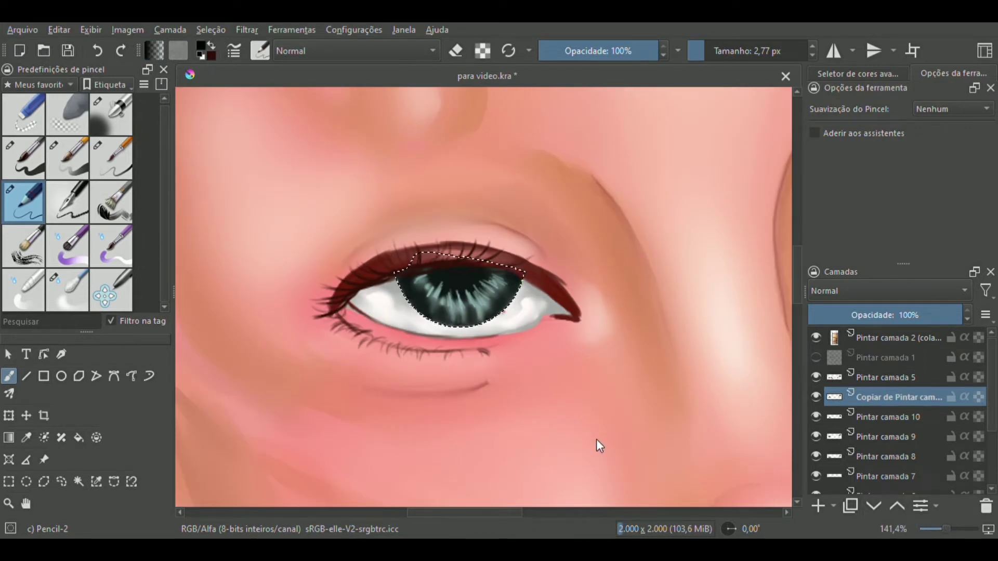
pyautogui.press('/')
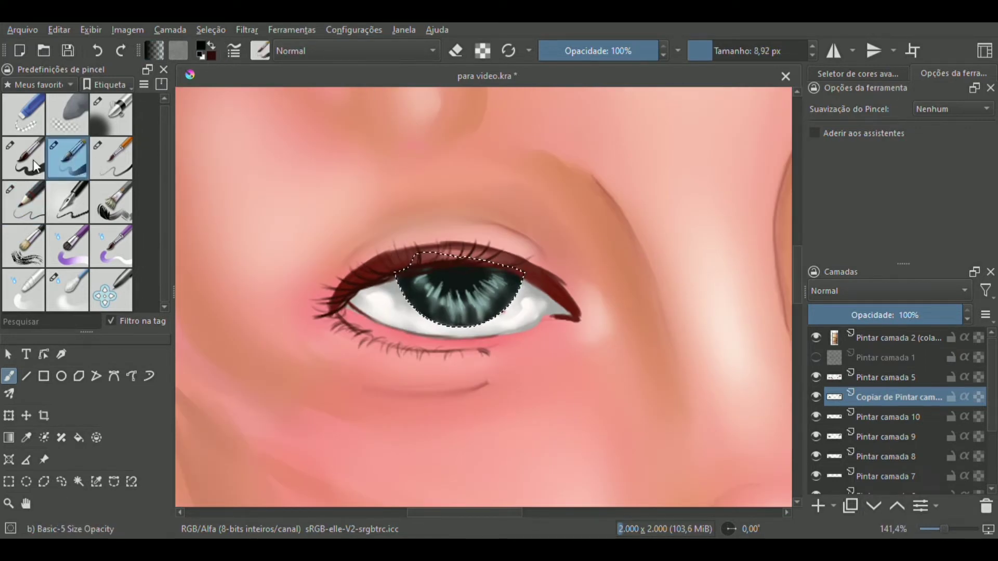
pyautogui.press('+')
pyautogui.press('+')
pyautogui.press('+')
pyautogui.press('+')
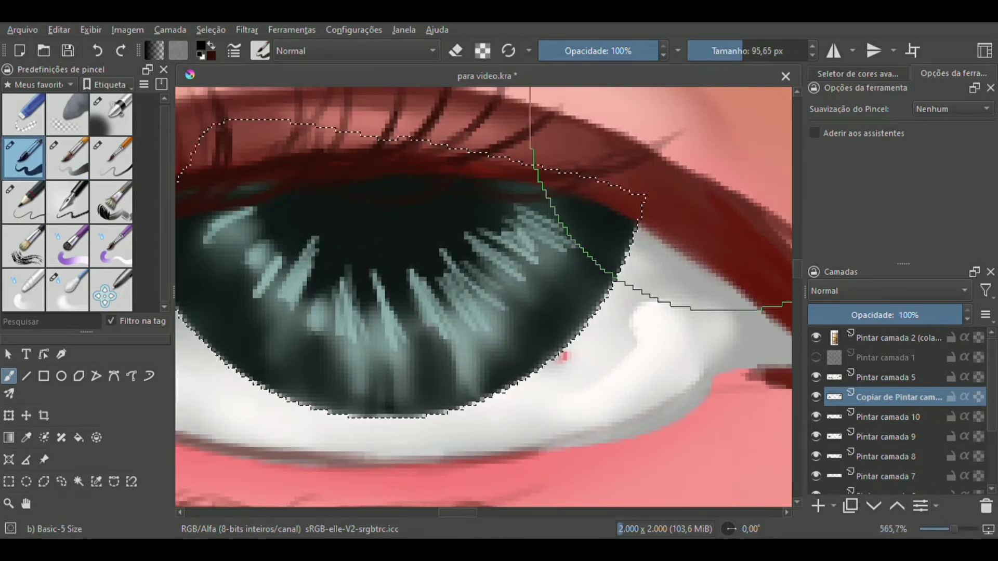
pyautogui.moveTo(746, 60); pyautogui.dragTo(711, 62)
pyautogui.click(397, 221)
pyautogui.moveTo(396, 221)
pyautogui.mouseDown()
pyautogui.moveTo(382, 201)
pyautogui.moveTo(385, 234)
pyautogui.moveTo(368, 201)
pyautogui.moveTo(397, 196)
pyautogui.moveTo(397, 234)
pyautogui.moveTo(366, 199)
pyautogui.moveTo(383, 184)
pyautogui.moveTo(408, 223)
pyautogui.moveTo(371, 227)
pyautogui.moveTo(376, 174)
pyautogui.moveTo(401, 223)
pyautogui.mouseUp()
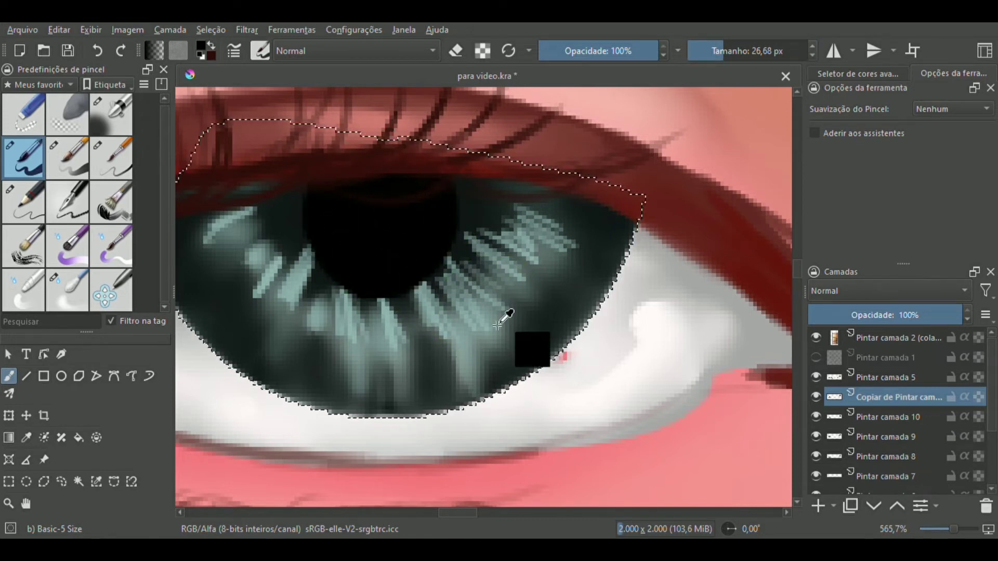
pyautogui.hotkey('ctrl', 'z')
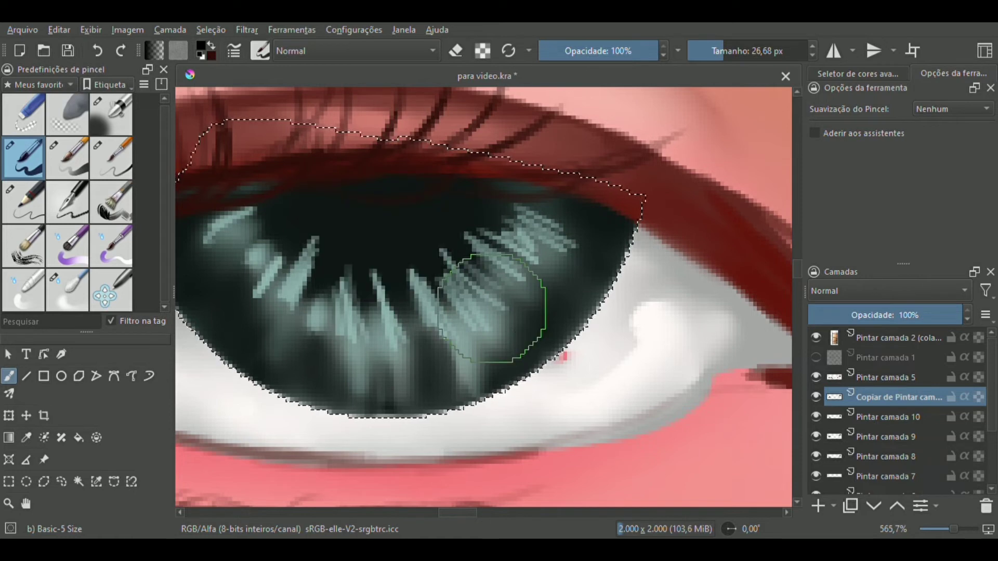
# Step: Add a new paint layer and paint a solid black round pupil in each iris with Basic-5 Size at 26.68 px
pyautogui.click(818, 506)
pyautogui.moveTo(374, 196)
pyautogui.mouseDown()
pyautogui.moveTo(399, 223)
pyautogui.moveTo(362, 229)
pyautogui.moveTo(385, 197)
pyautogui.mouseUp()
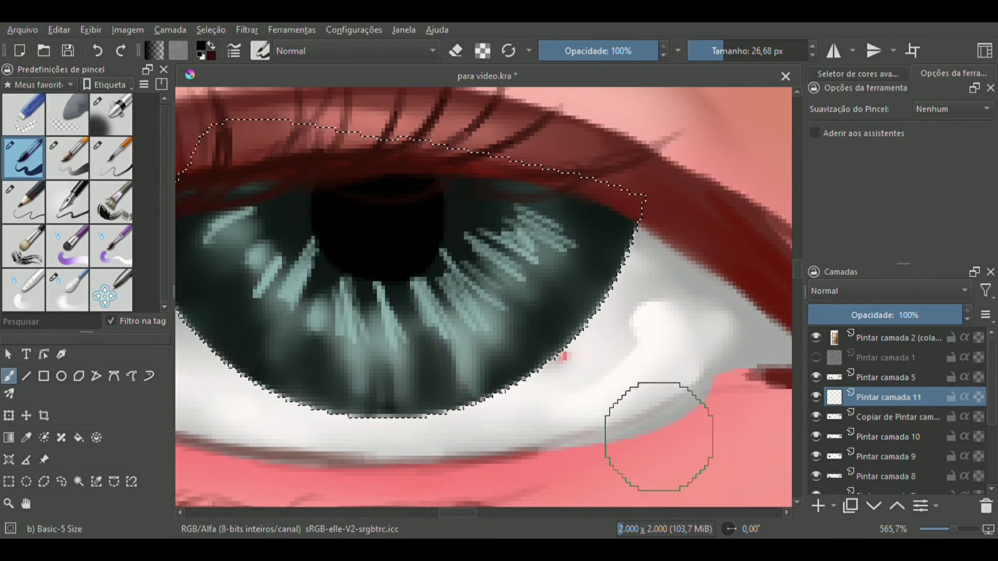
pyautogui.moveTo(953, 529); pyautogui.dragTo(939, 530)
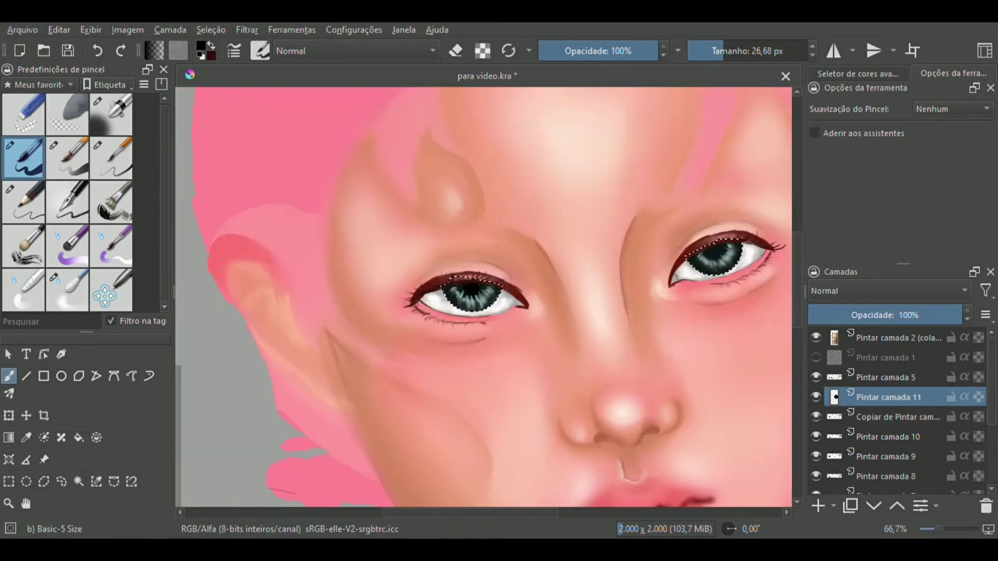
pyautogui.moveTo(939, 529); pyautogui.dragTo(946, 529)
pyautogui.moveTo(582, 410); pyautogui.dragTo(365, 349)
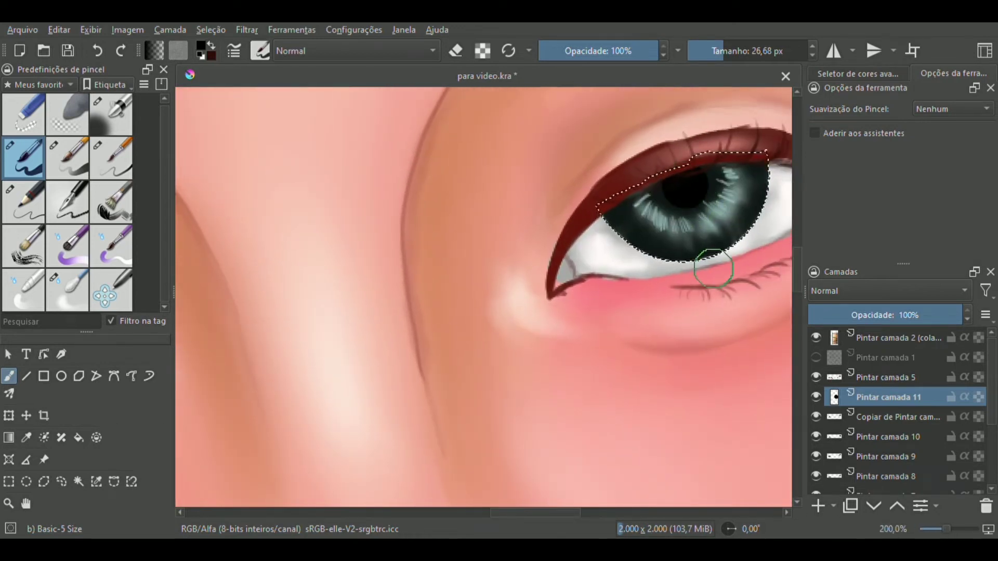
pyautogui.moveTo(947, 528); pyautogui.dragTo(947, 526)
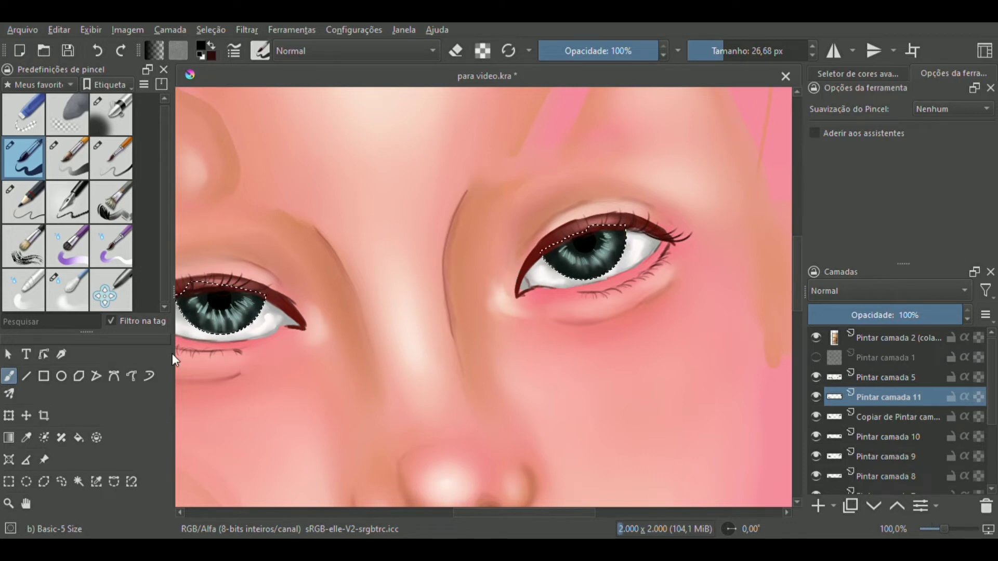
# Step: Clear the iris selection using the Freehand Selection tool
pyautogui.click(61, 482)
pyautogui.click(245, 437)
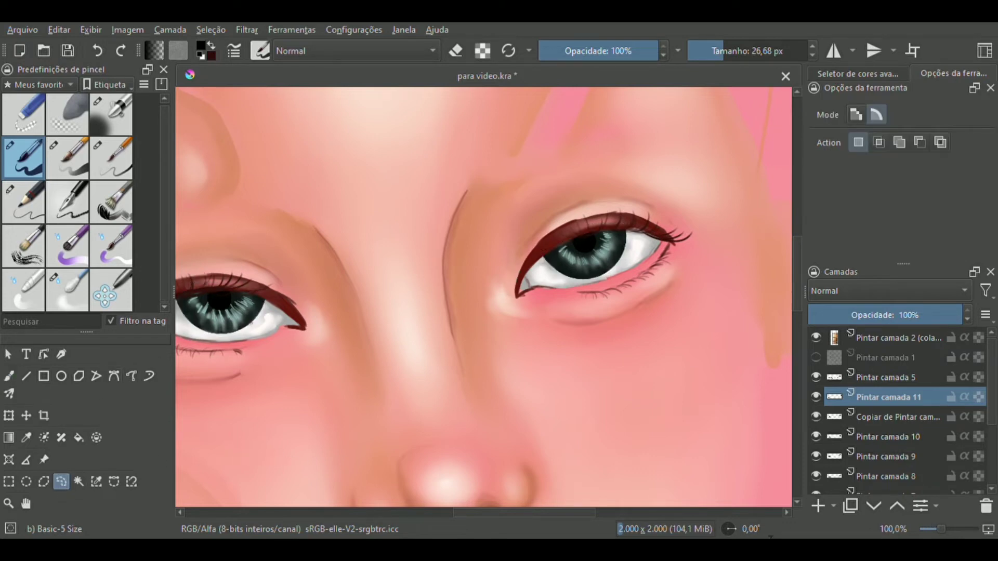
pyautogui.scroll(-3, 910, 530)
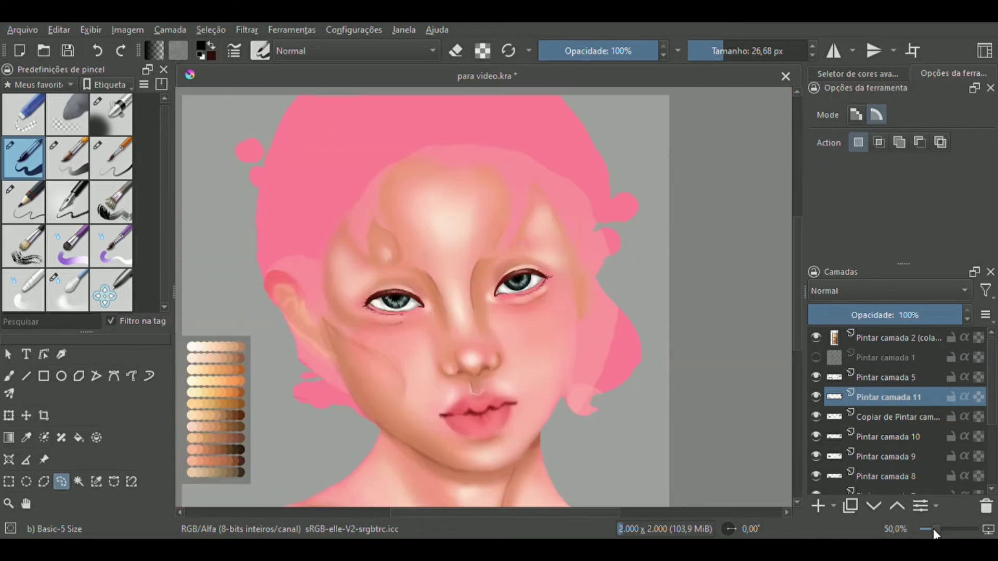
pyautogui.scroll(-1, 832, 413)
# Step: Add a new paint layer and shade the upper part of both eyes black with Basic-5 Size Opacity at 77.77 px
pyautogui.click(825, 511)
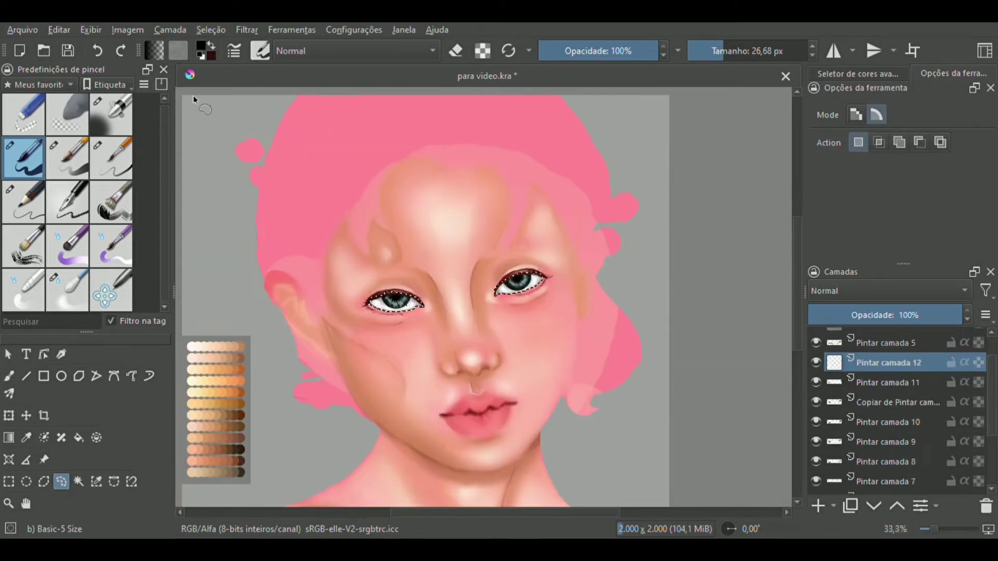
pyautogui.click(76, 172)
pyautogui.click(9, 375)
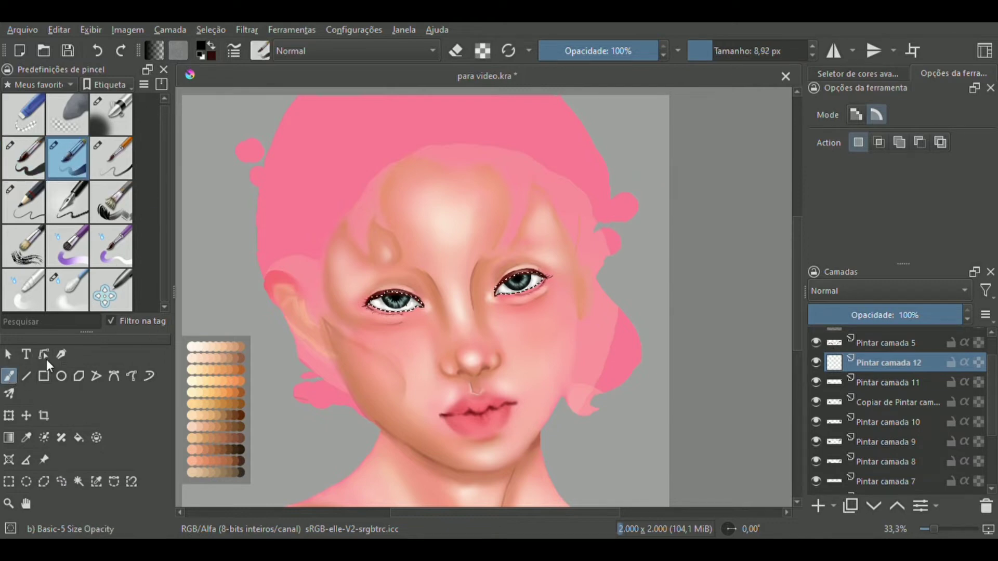
pyautogui.moveTo(727, 50); pyautogui.dragTo(739, 51)
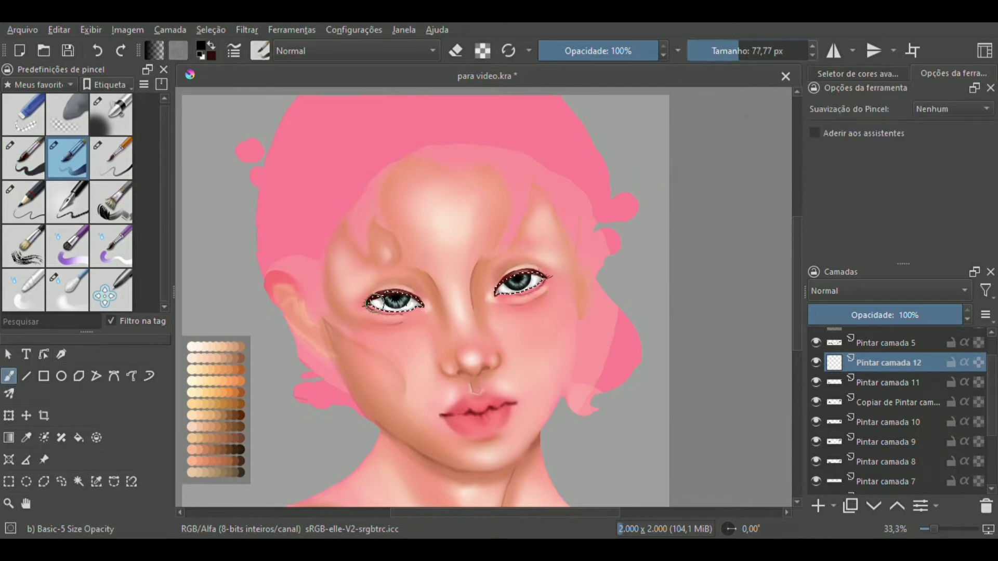
pyautogui.moveTo(493, 283); pyautogui.dragTo(499, 294)
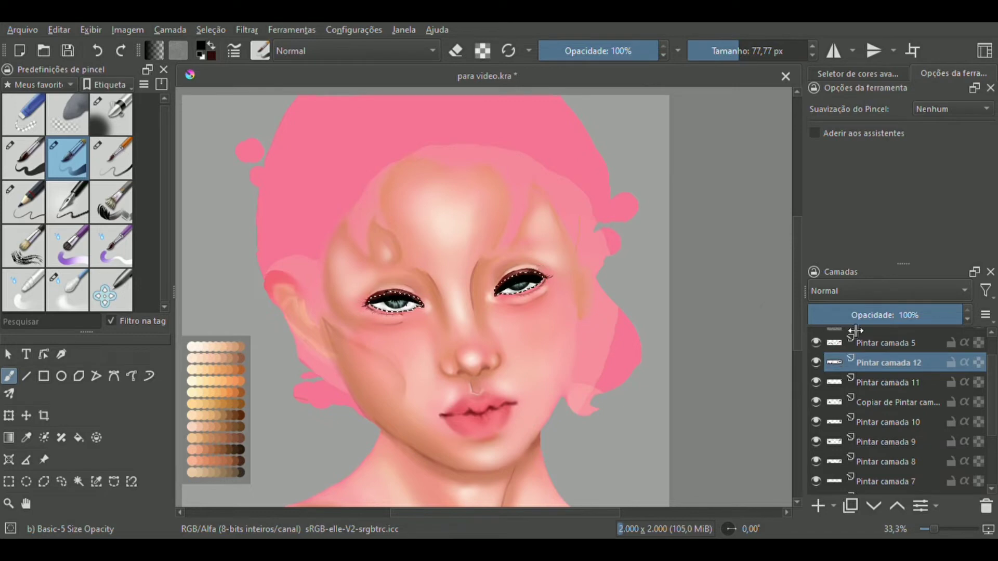
# Step: Set the eye shadow layer's blending mode to Multiply and its opacity to 34%
pyautogui.click(852, 291)
pyautogui.click(850, 295)
pyautogui.click(860, 315)
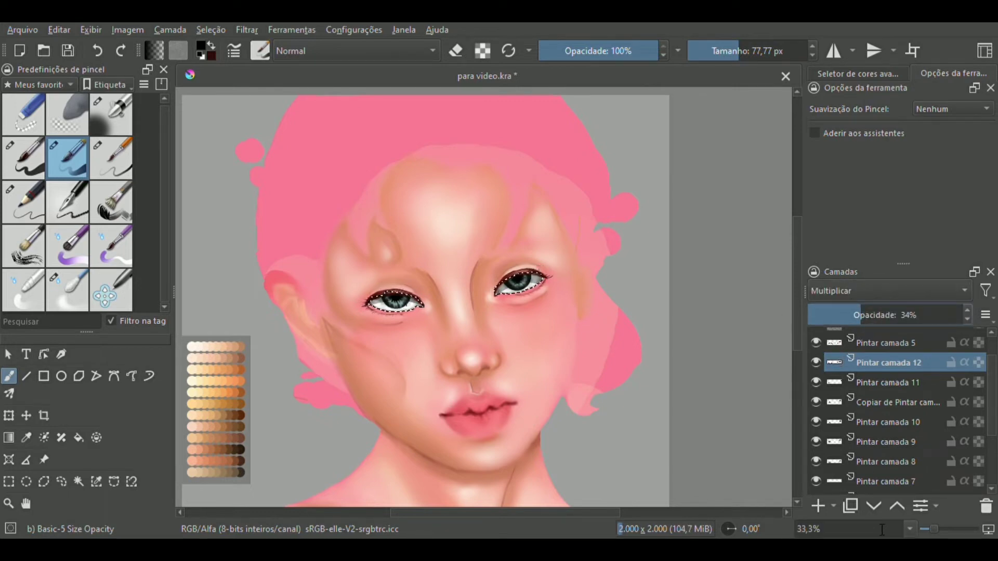
# Step: Soften the eyelid shadow over both eyes with Blender Blur at 13.46 px
pyautogui.press('1')
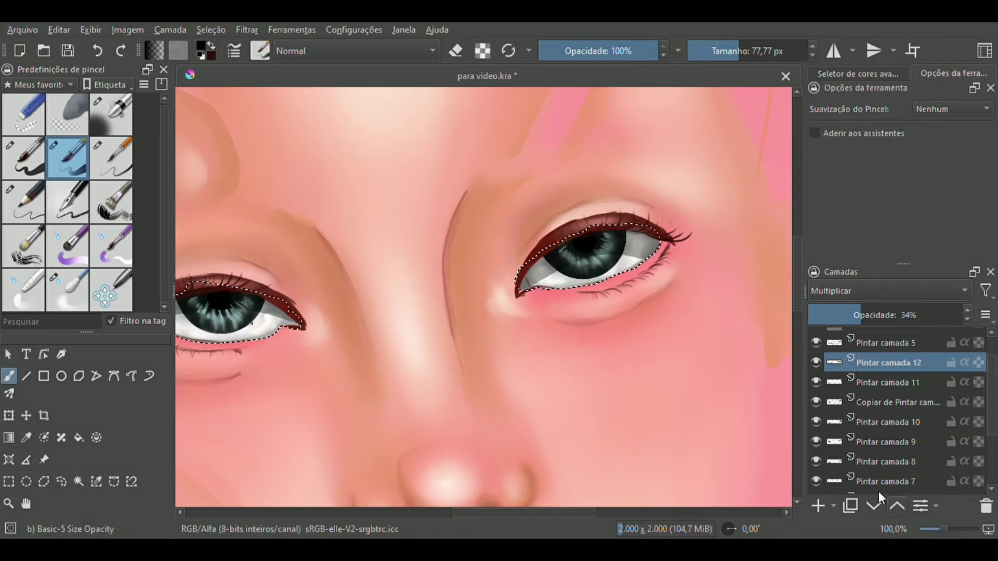
pyautogui.click(67, 290)
pyautogui.moveTo(183, 320); pyautogui.dragTo(258, 314)
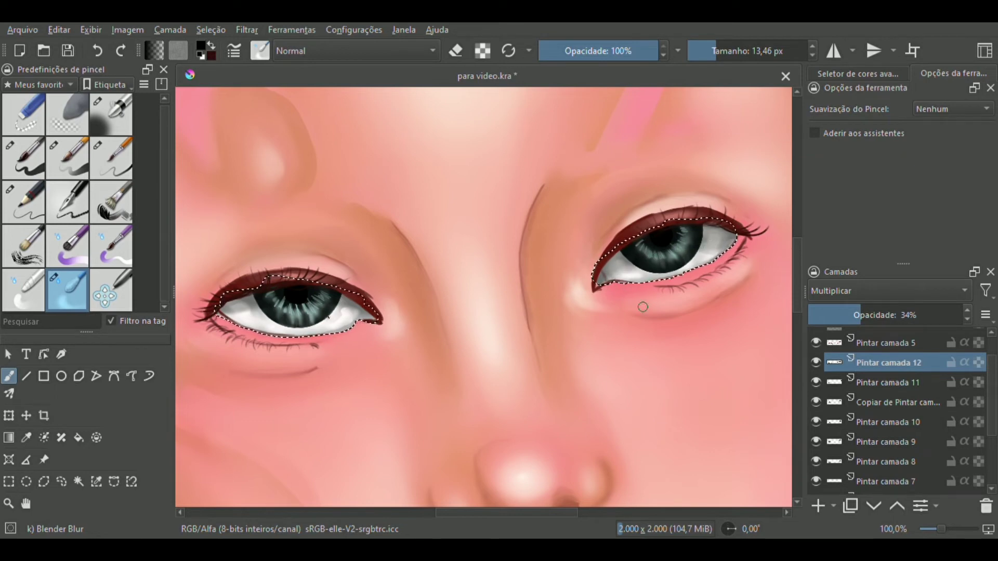
pyautogui.moveTo(941, 529); pyautogui.dragTo(942, 533)
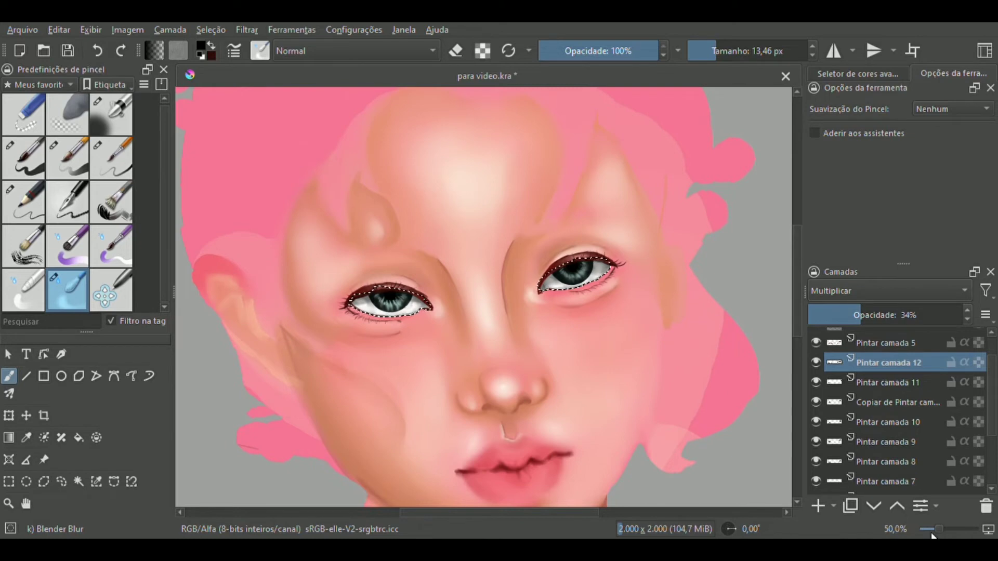
# Step: Merge all the separate iris, pupil and shadow layers down into Pintar camada 6 and clear the eye selection
pyautogui.press('pagedown')
pyautogui.press('pagedown')
pyautogui.press('pagedown')
pyautogui.press('pagedown')
pyautogui.press('pagedown')
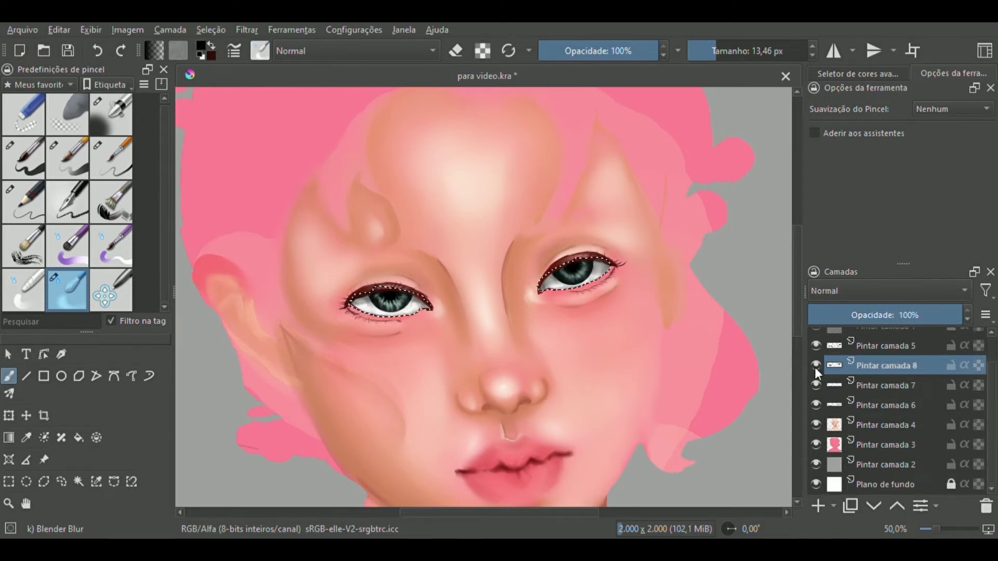
pyautogui.hotkey('shift', 'Delete')
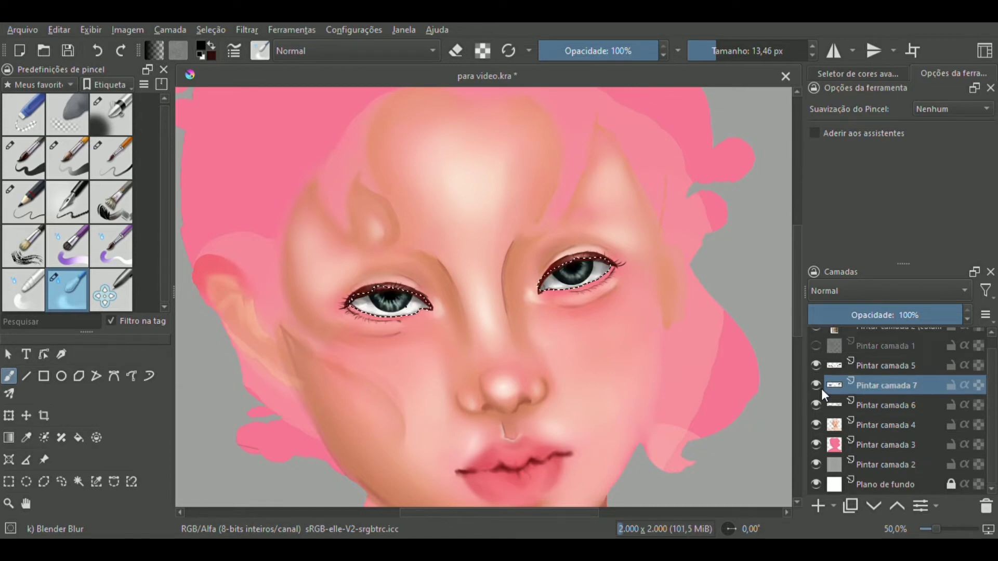
pyautogui.hotkey('shift', 'Delete')
pyautogui.click(816, 398)
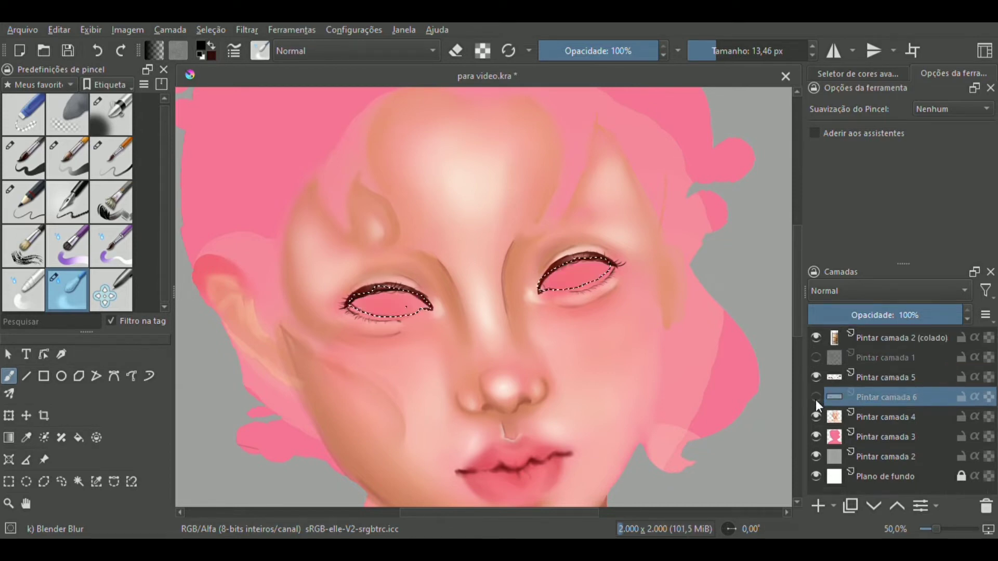
pyautogui.click(816, 398)
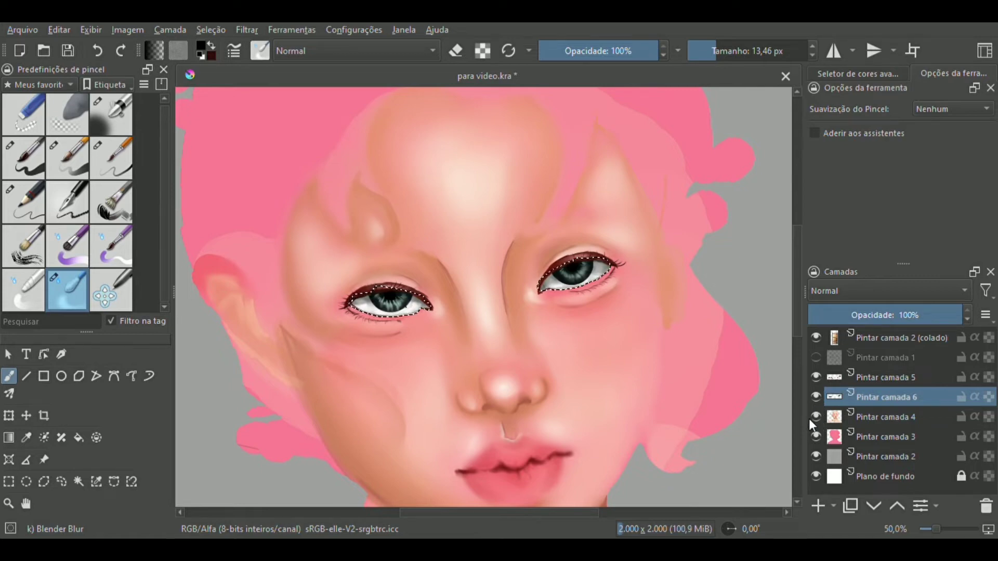
pyautogui.click(61, 482)
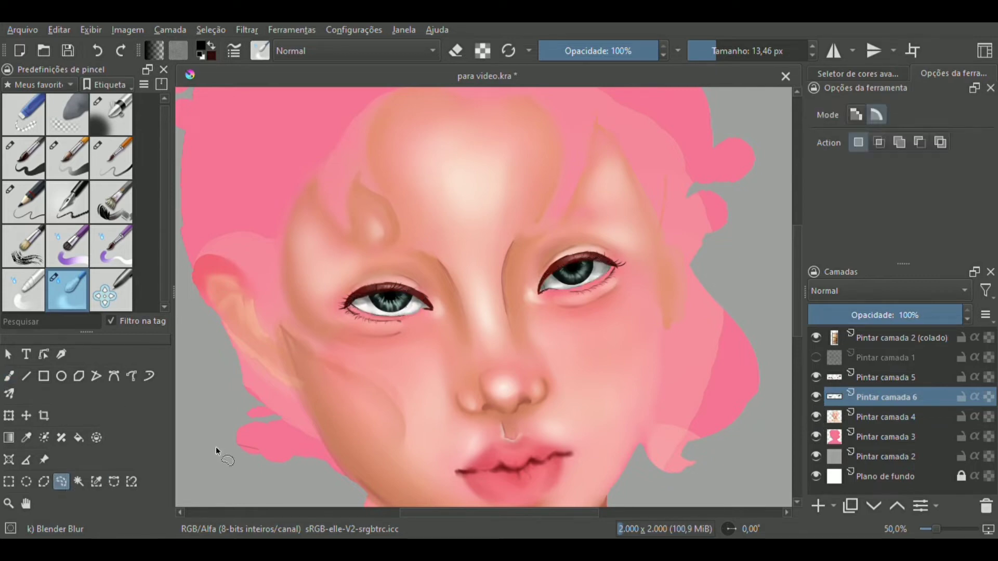
# Step: Soften the left iris's edge on Pintar camada 6 with Blender Blur at 16.81 px
pyautogui.moveTo(935, 526); pyautogui.dragTo(940, 528)
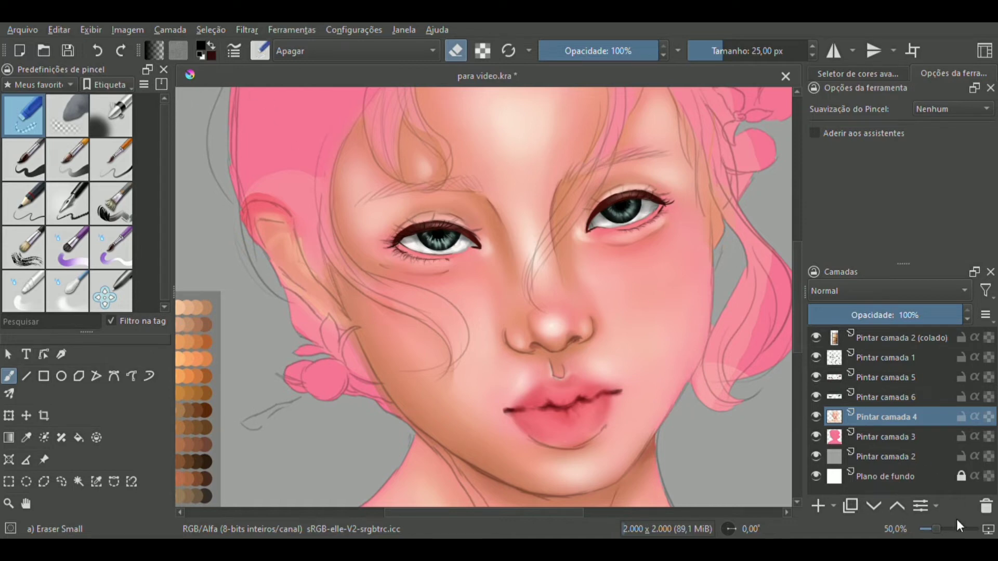
pyautogui.moveTo(935, 525); pyautogui.dragTo(944, 525)
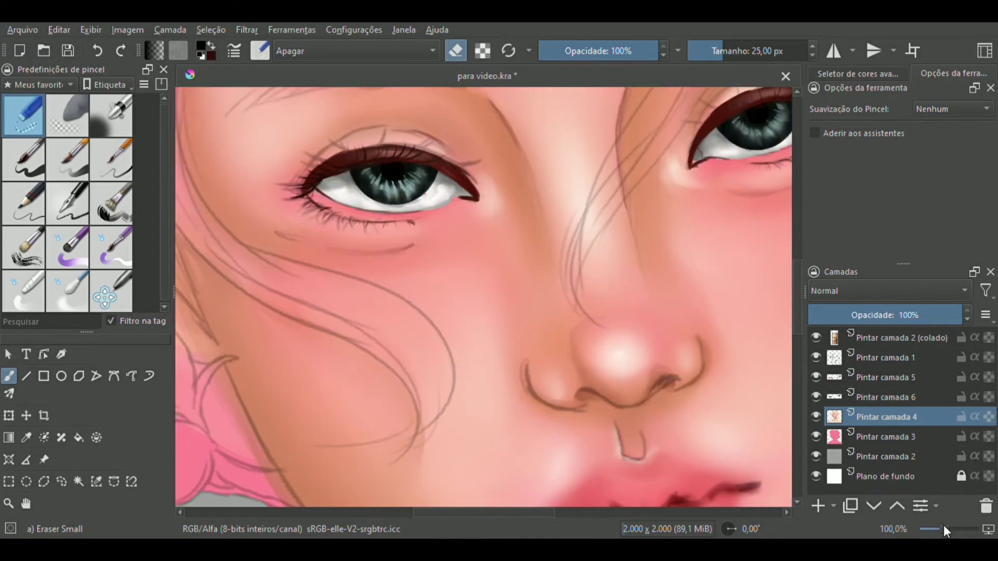
pyautogui.click(837, 395)
pyautogui.click(816, 397)
pyautogui.click(816, 397)
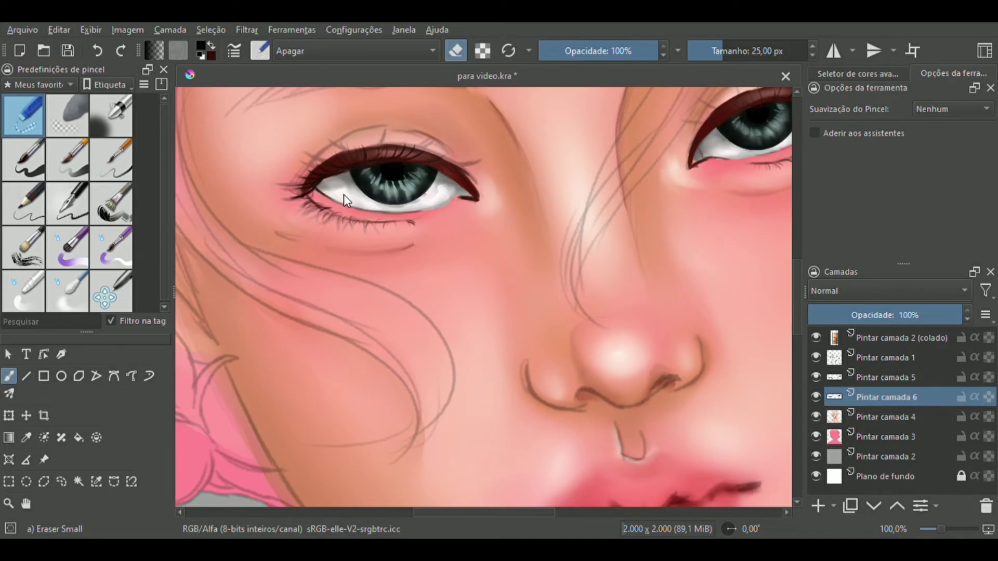
pyautogui.click(67, 293)
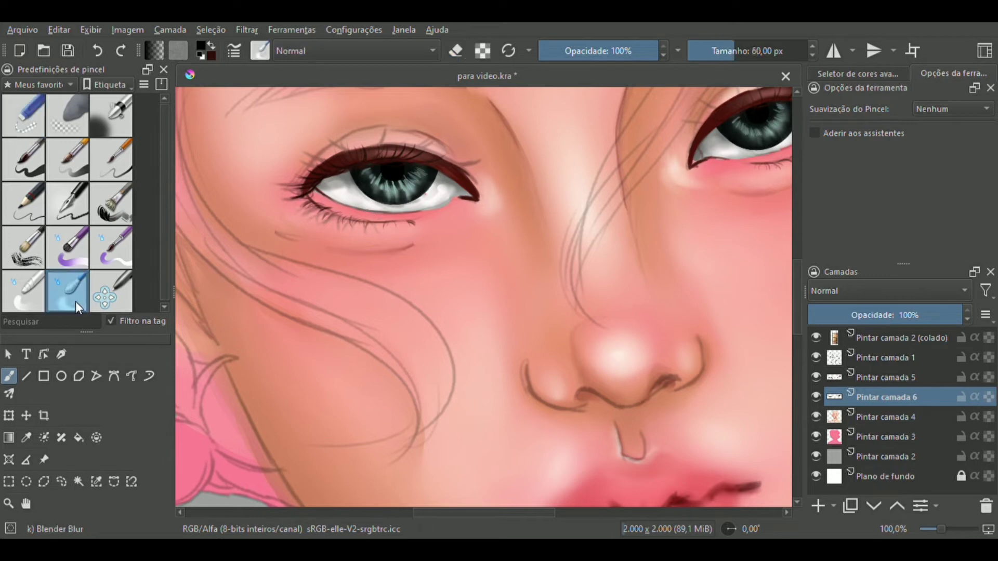
pyautogui.click(732, 59)
pyautogui.moveTo(733, 60); pyautogui.dragTo(718, 60)
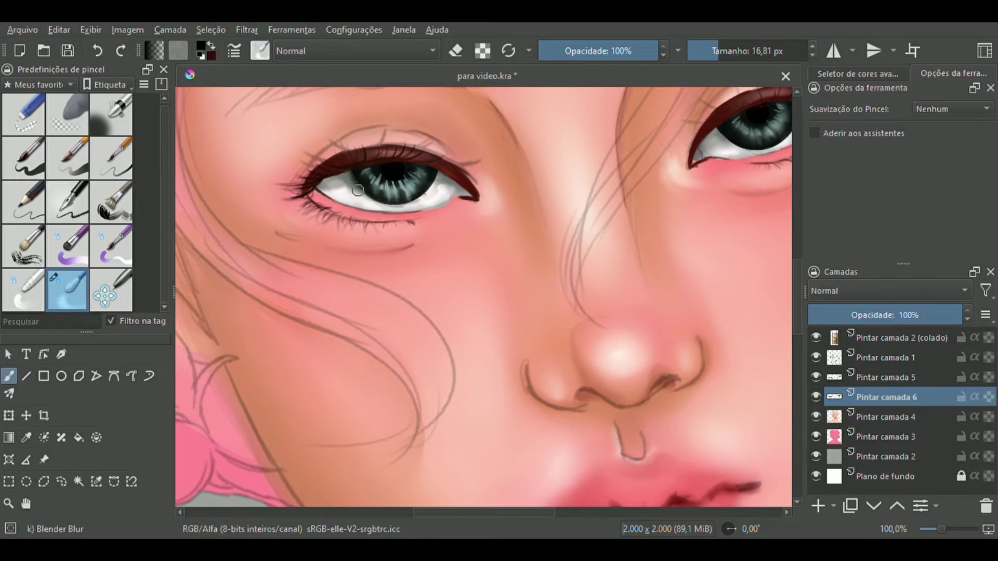
pyautogui.moveTo(365, 195)
pyautogui.mouseDown()
pyautogui.moveTo(399, 202)
pyautogui.moveTo(426, 193)
pyautogui.mouseUp()
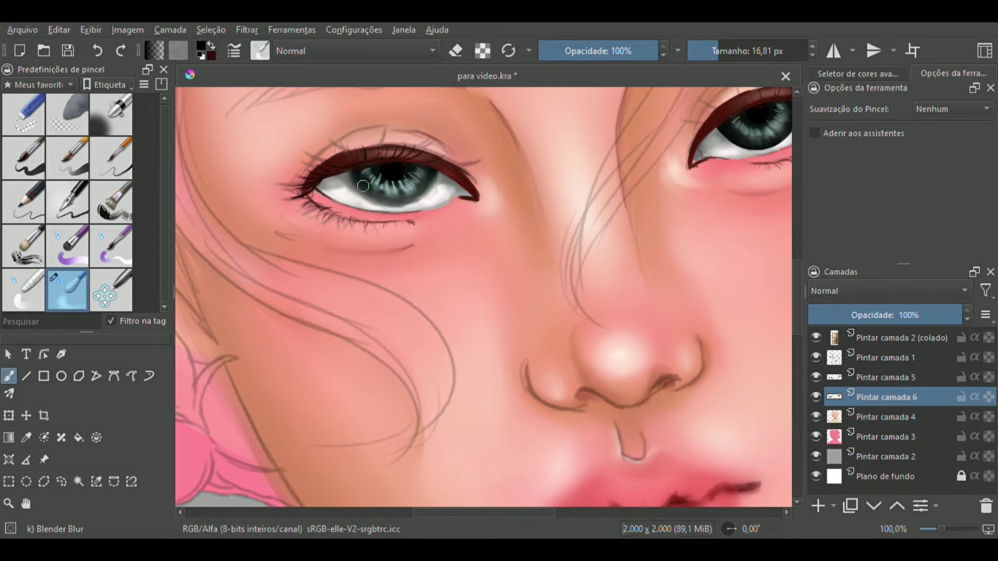
# Step: Blend the right iris's edge into the white of the eye with the same blur brush and touch up both eyes
pyautogui.moveTo(464, 237)
pyautogui.mouseDown()
pyautogui.moveTo(385, 245)
pyautogui.moveTo(241, 302)
pyautogui.mouseUp()
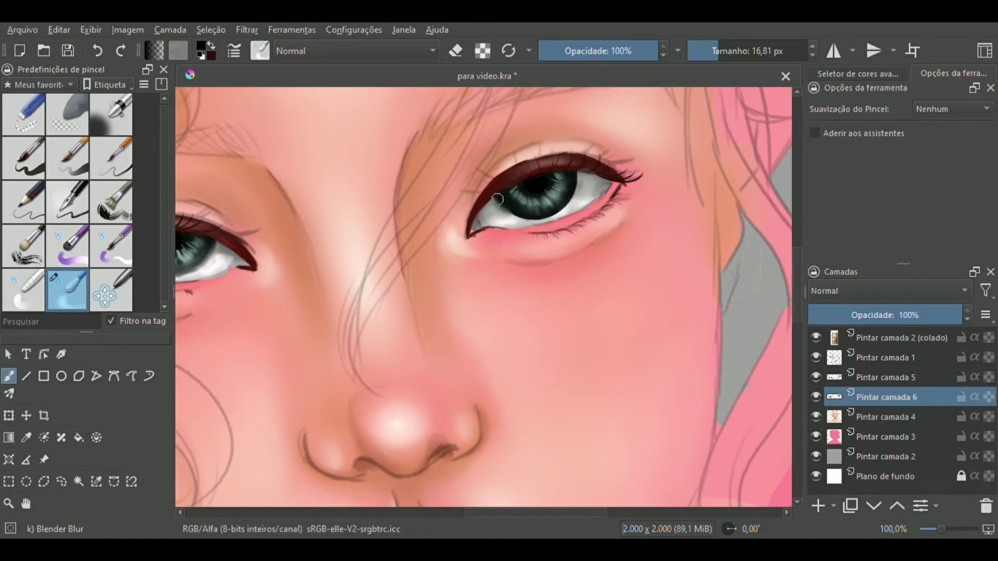
pyautogui.moveTo(499, 199)
pyautogui.mouseDown()
pyautogui.moveTo(548, 214)
pyautogui.moveTo(574, 177)
pyautogui.moveTo(561, 208)
pyautogui.moveTo(545, 212)
pyautogui.moveTo(686, 188)
pyautogui.mouseUp()
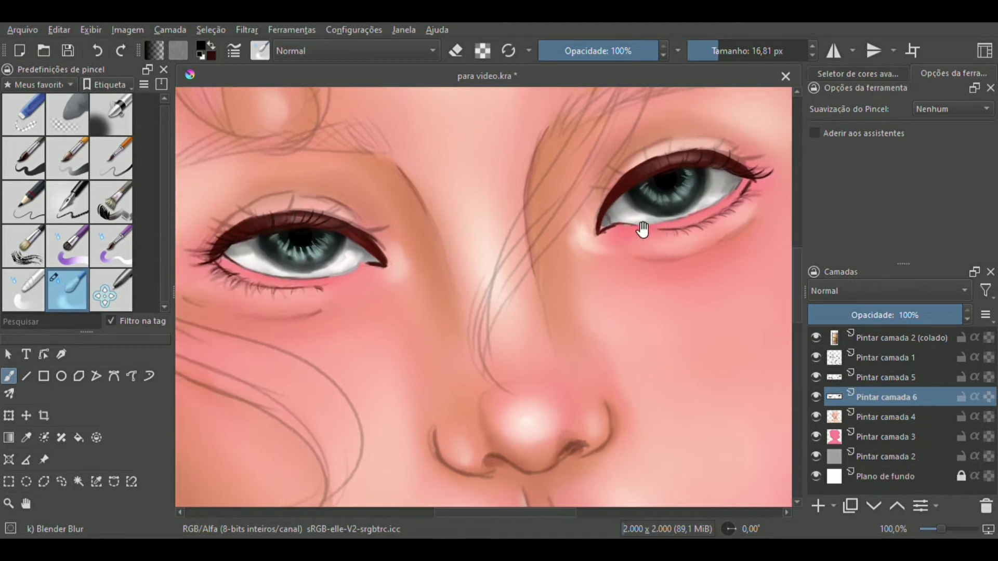
pyautogui.moveTo(260, 236); pyautogui.dragTo(270, 251)
pyautogui.moveTo(318, 292); pyautogui.dragTo(337, 327)
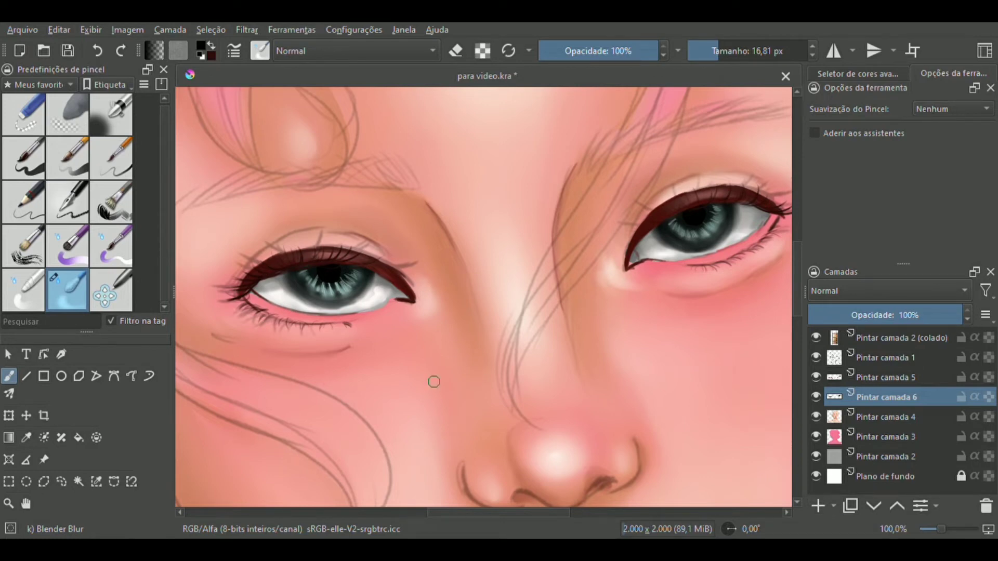
# Step: Add a paint layer above Pintar camada 6 and dab white light reflections on both eyes with Basic-5 Size Opacity at 6.13 px
pyautogui.click(819, 505)
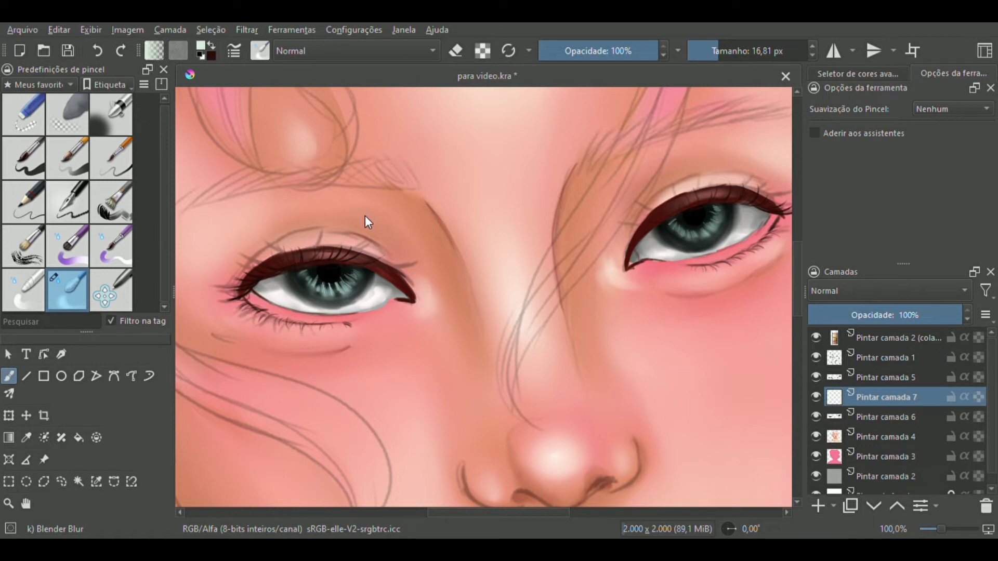
pyautogui.click(68, 168)
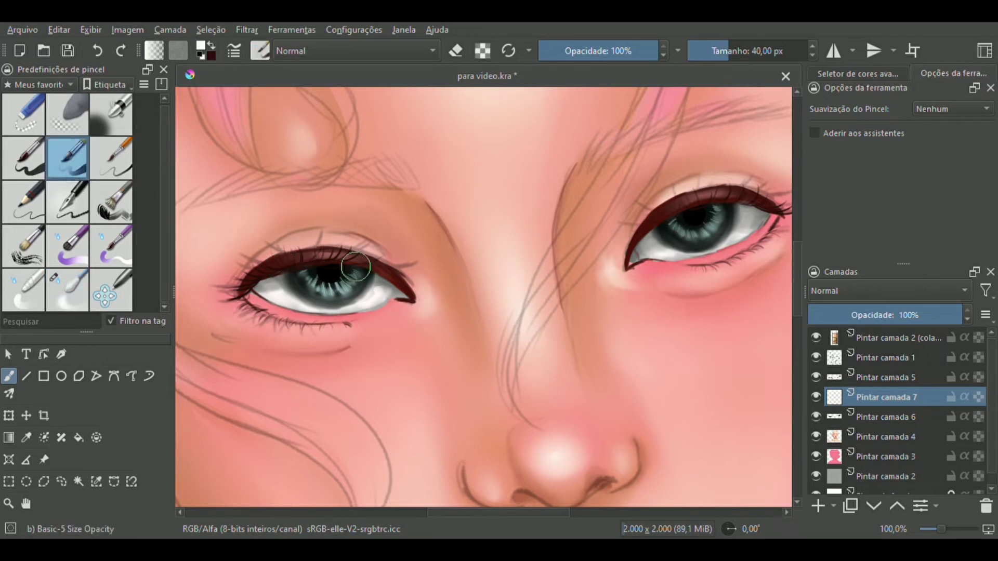
pyautogui.click(718, 50)
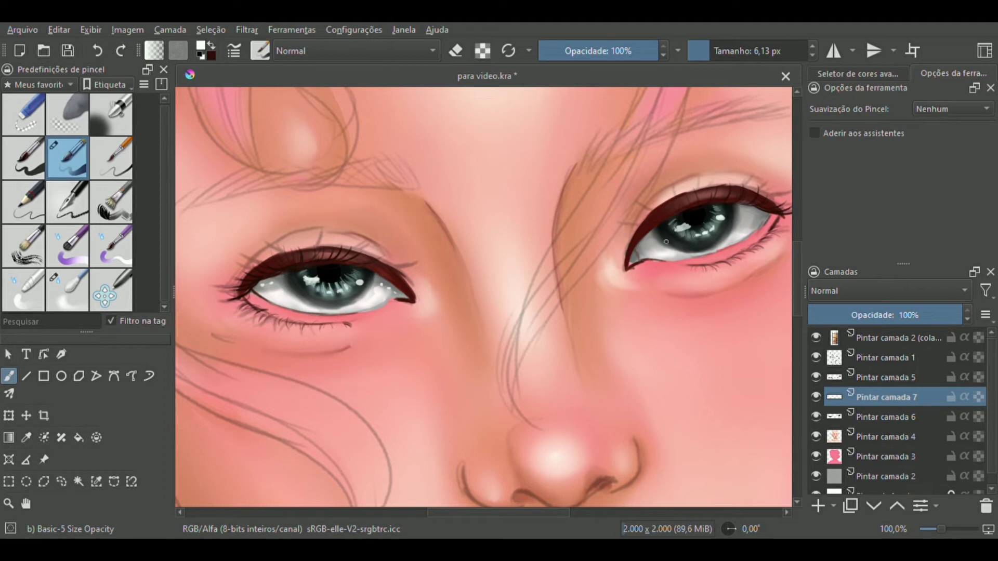
pyautogui.click(733, 210)
pyautogui.moveTo(399, 348); pyautogui.dragTo(432, 338)
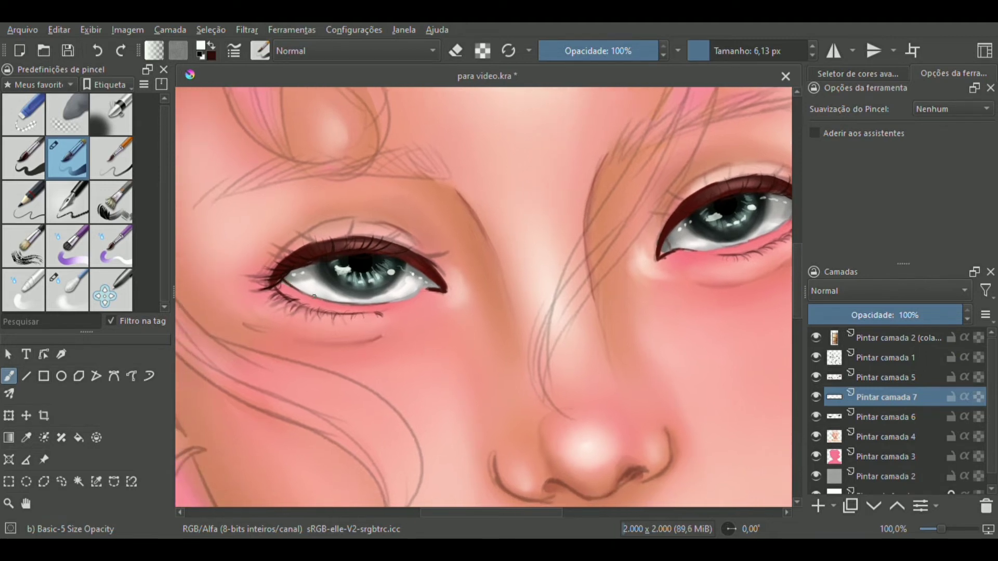
pyautogui.moveTo(764, 399); pyautogui.dragTo(708, 417)
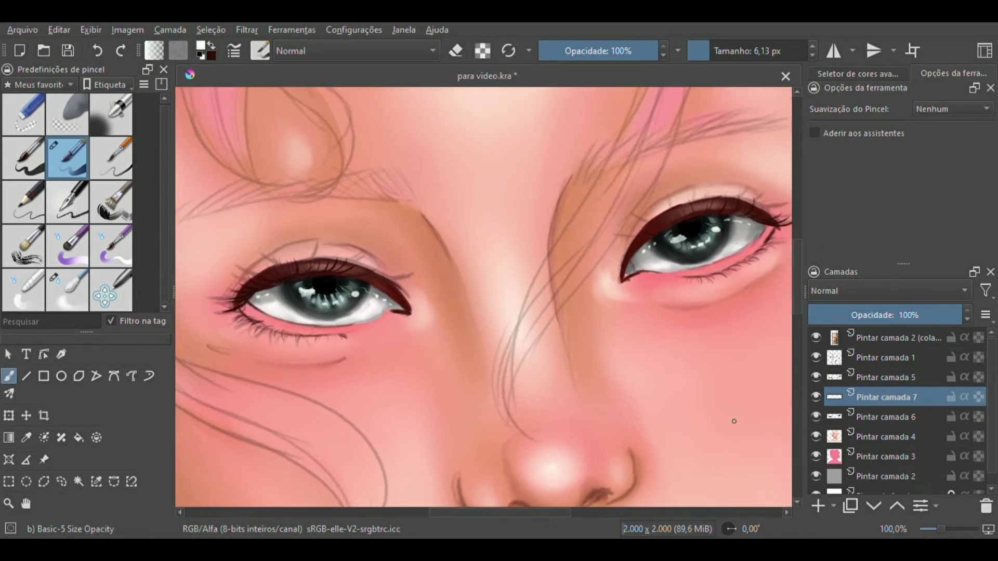
# Step: Add a paint layer above Pintar camada 7, choose a pinkish red and set the Basic-5 Size brush to 6.13 px
pyautogui.click(830, 381)
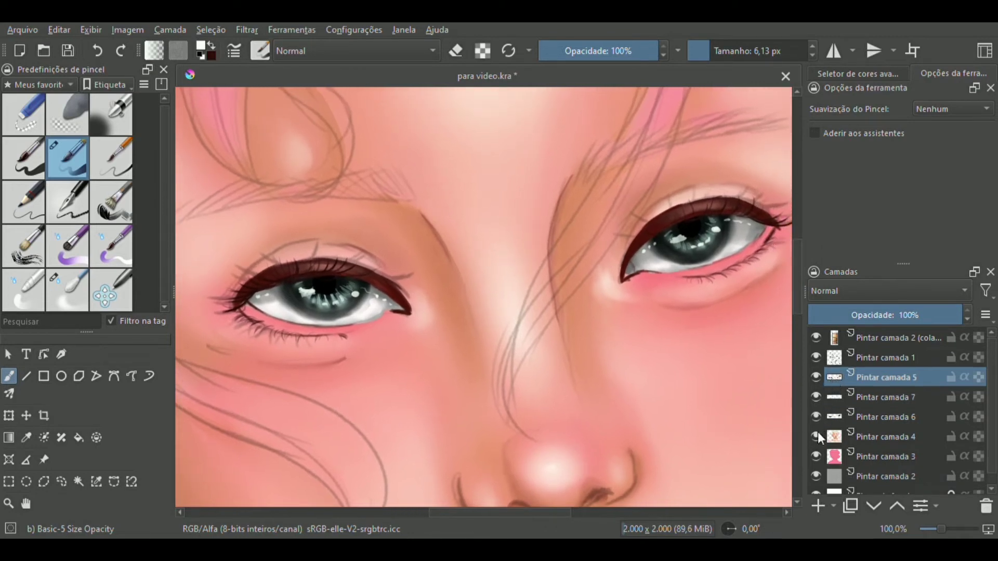
pyautogui.click(831, 399)
pyautogui.click(818, 506)
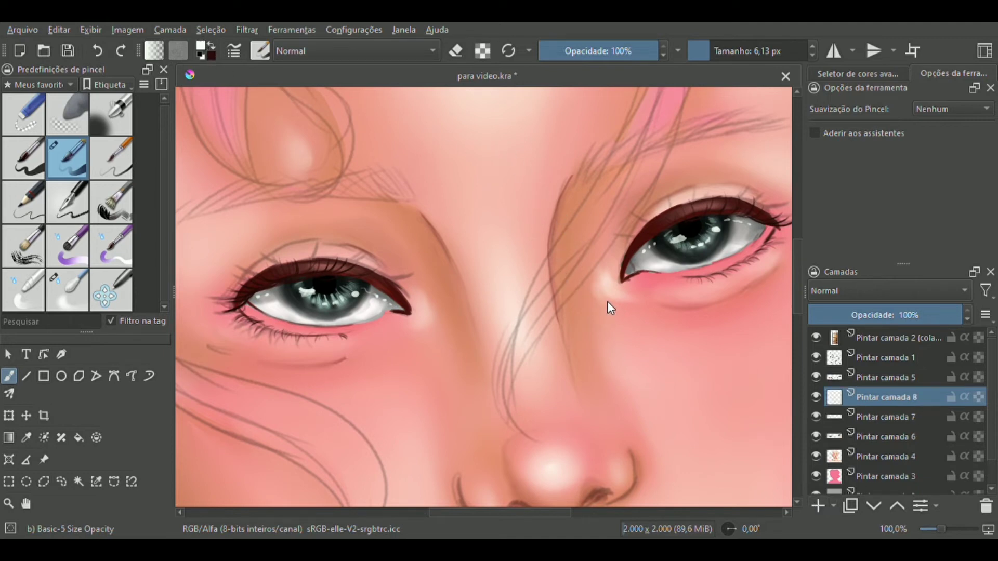
pyautogui.press('x')
pyautogui.moveTo(941, 528); pyautogui.dragTo(946, 528)
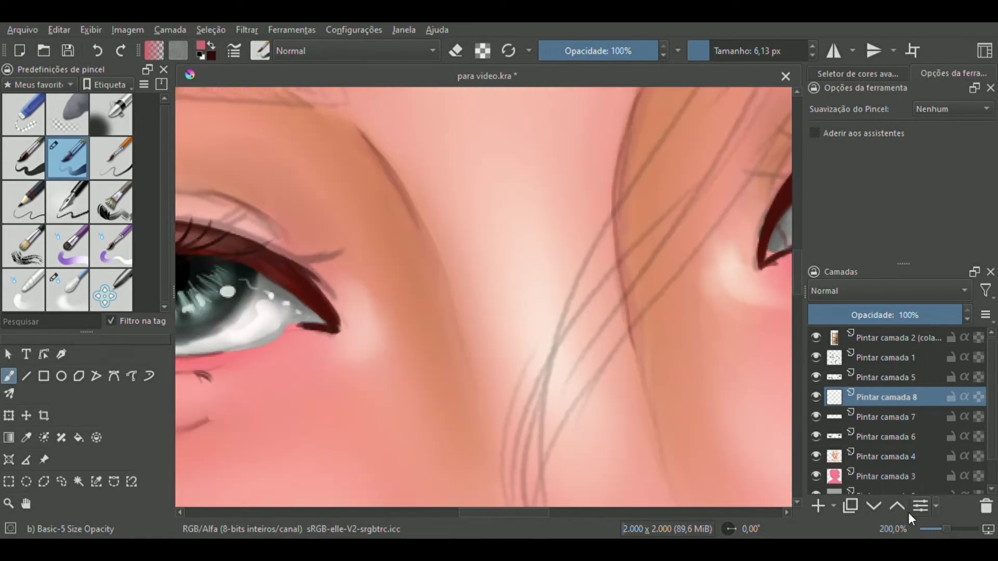
pyautogui.click(34, 167)
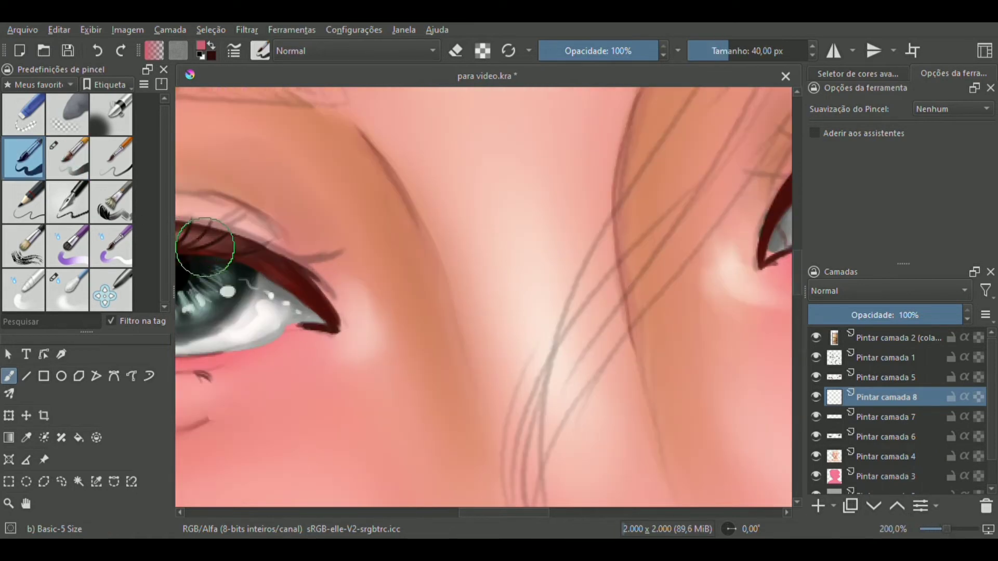
pyautogui.moveTo(721, 56); pyautogui.dragTo(715, 51)
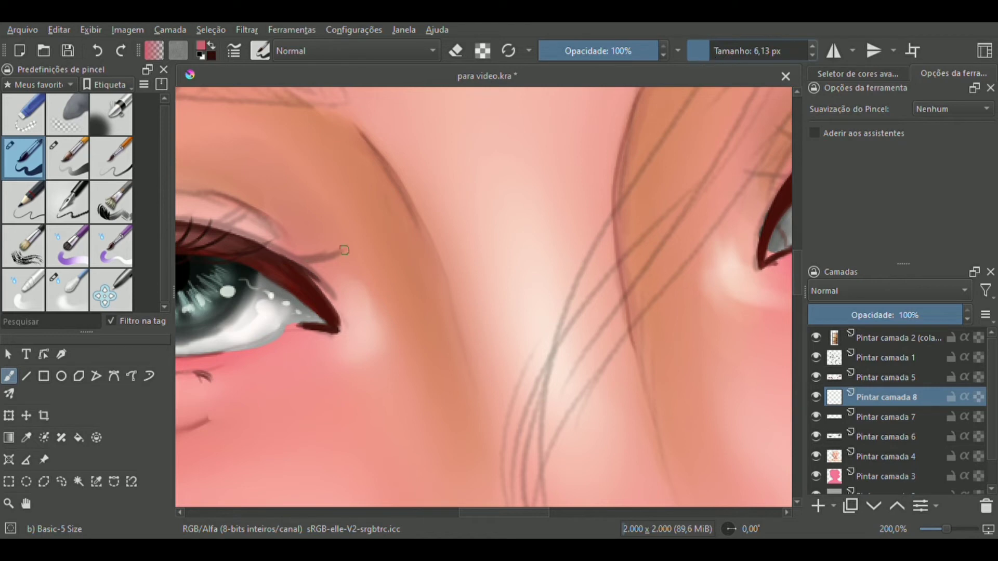
# Step: Fill the left eye's lower waterline with pinkish red on Pintar camada 8, from the outer corner along the lower lid
pyautogui.moveTo(300, 314)
pyautogui.mouseDown()
pyautogui.moveTo(312, 318)
pyautogui.moveTo(285, 326)
pyautogui.moveTo(448, 291)
pyautogui.mouseUp()
pyautogui.moveTo(250, 291); pyautogui.dragTo(303, 309)
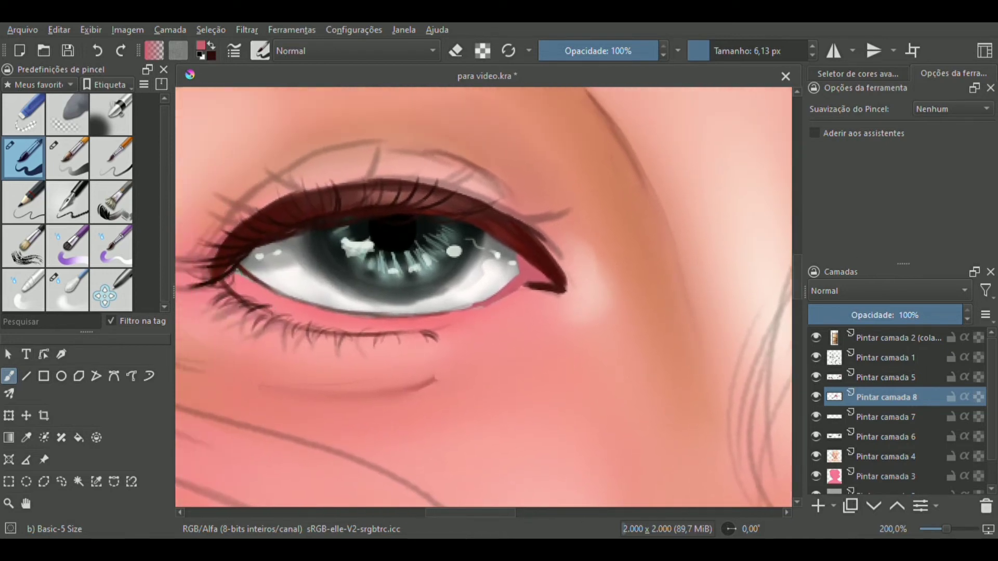
pyautogui.moveTo(236, 283)
pyautogui.mouseDown()
pyautogui.moveTo(272, 309)
pyautogui.moveTo(343, 329)
pyautogui.mouseUp()
pyautogui.moveTo(257, 288); pyautogui.dragTo(354, 316)
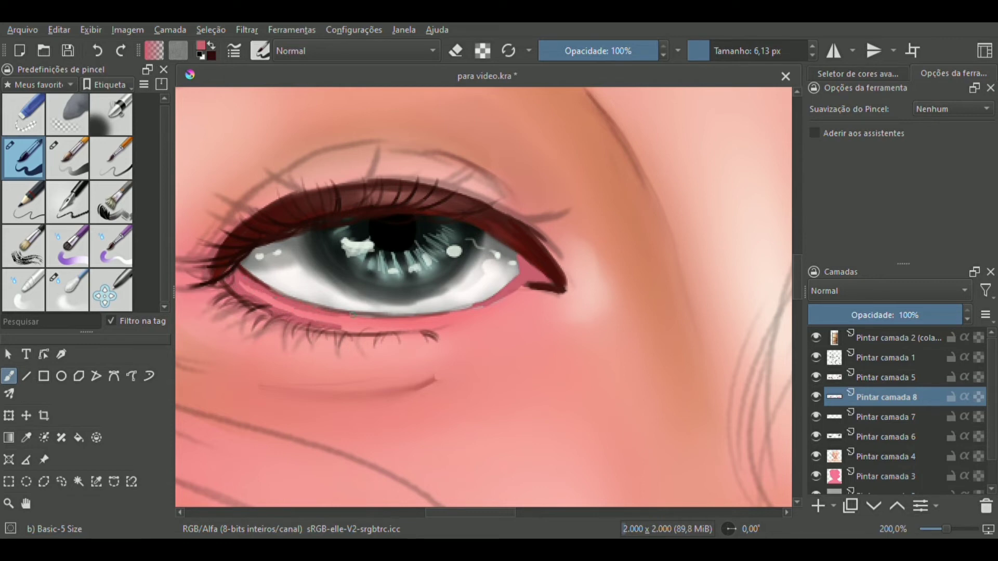
pyautogui.moveTo(292, 307)
pyautogui.mouseDown()
pyautogui.moveTo(243, 287)
pyautogui.moveTo(333, 320)
pyautogui.moveTo(383, 324)
pyautogui.moveTo(348, 329)
pyautogui.moveTo(418, 323)
pyautogui.mouseUp()
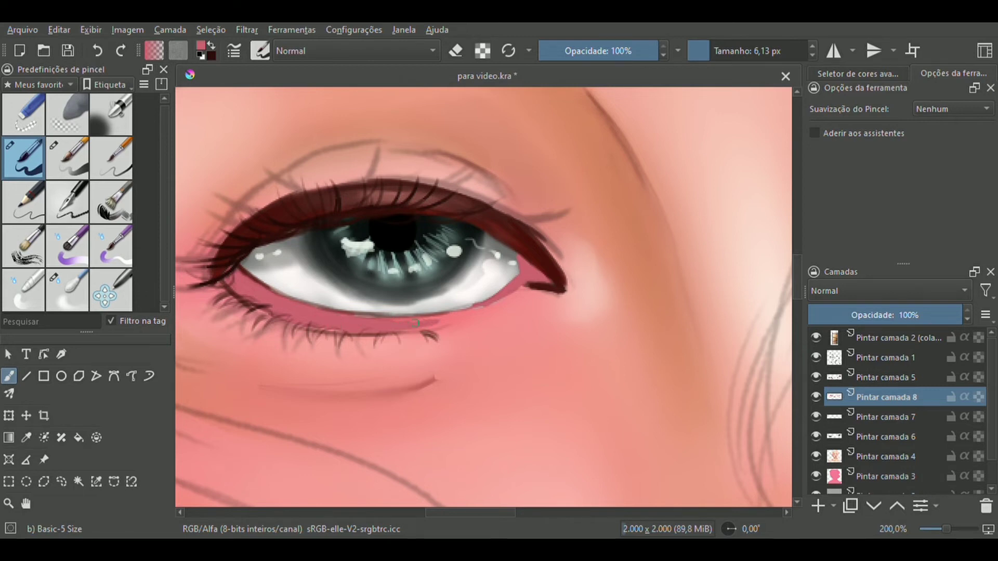
# Step: Paint the right eye's inner corner and lower waterline in the same pinkish red on Pintar camada 8
pyautogui.moveTo(501, 334)
pyautogui.mouseDown()
pyautogui.moveTo(554, 285)
pyautogui.moveTo(315, 369)
pyautogui.mouseUp()
pyautogui.moveTo(679, 337); pyautogui.dragTo(217, 379)
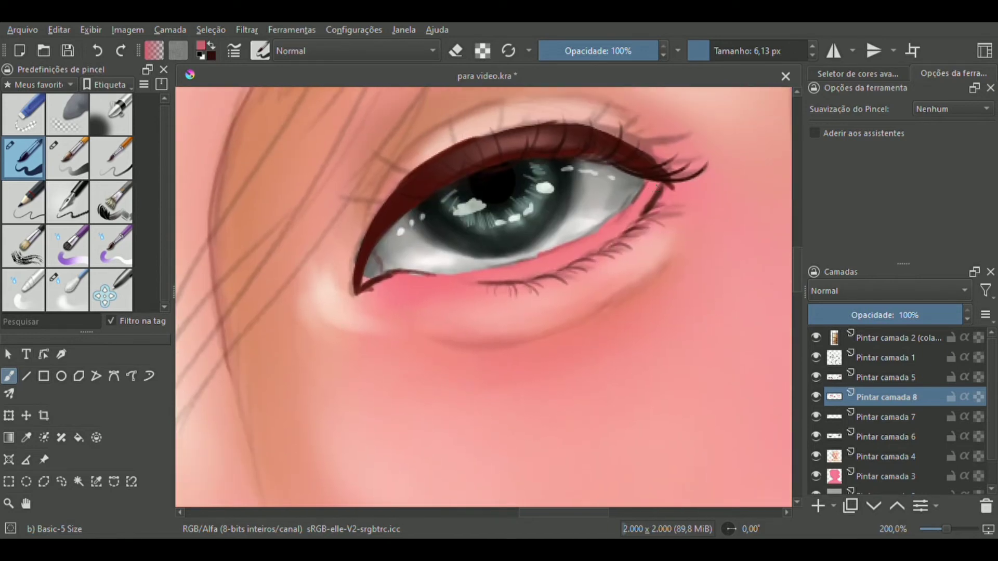
pyautogui.moveTo(656, 185); pyautogui.dragTo(619, 222)
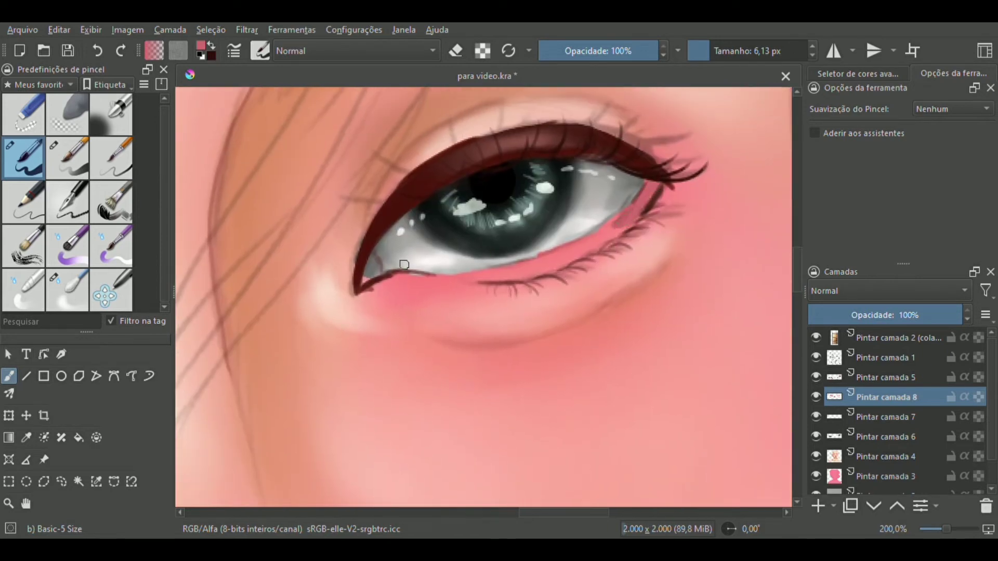
pyautogui.moveTo(374, 259)
pyautogui.mouseDown()
pyautogui.moveTo(424, 286)
pyautogui.moveTo(382, 272)
pyautogui.moveTo(475, 276)
pyautogui.moveTo(543, 261)
pyautogui.moveTo(594, 234)
pyautogui.mouseUp()
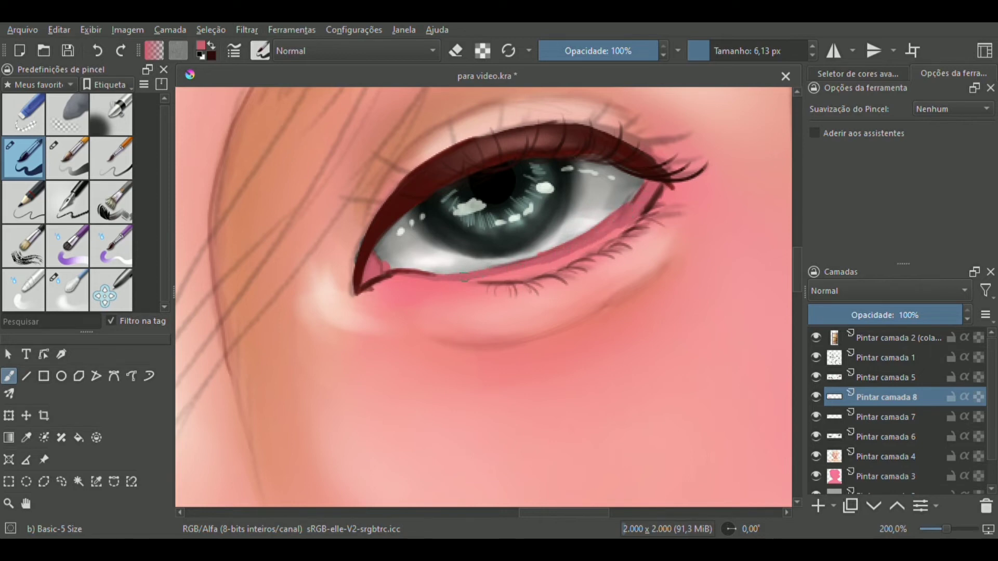
pyautogui.moveTo(475, 268)
pyautogui.mouseDown()
pyautogui.moveTo(560, 273)
pyautogui.moveTo(495, 272)
pyautogui.moveTo(564, 261)
pyautogui.moveTo(547, 265)
pyautogui.moveTo(630, 222)
pyautogui.mouseUp()
pyautogui.moveTo(583, 255); pyautogui.dragTo(597, 250)
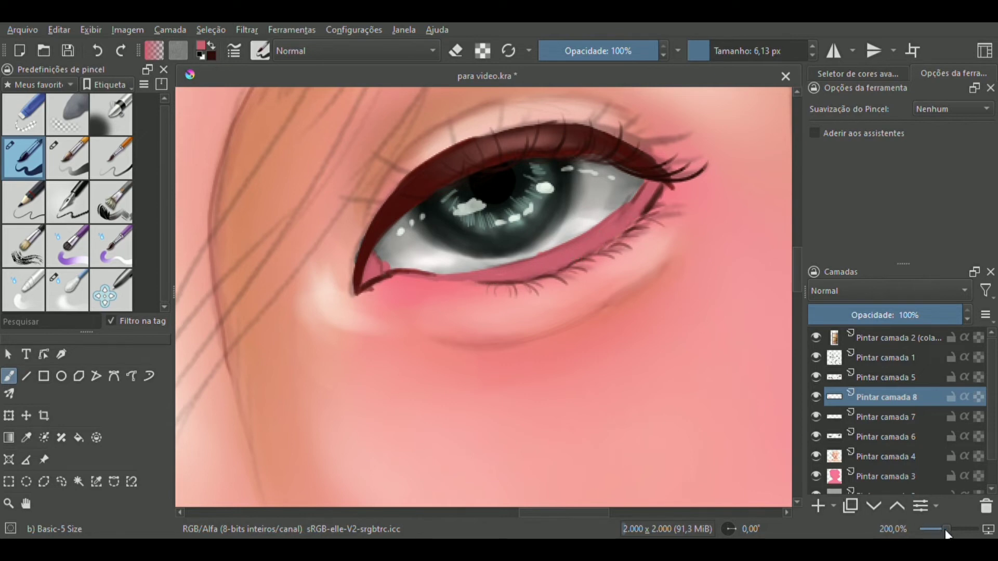
# Step: Add a paint layer above Pintar camada 8
pyautogui.moveTo(946, 529); pyautogui.dragTo(941, 529)
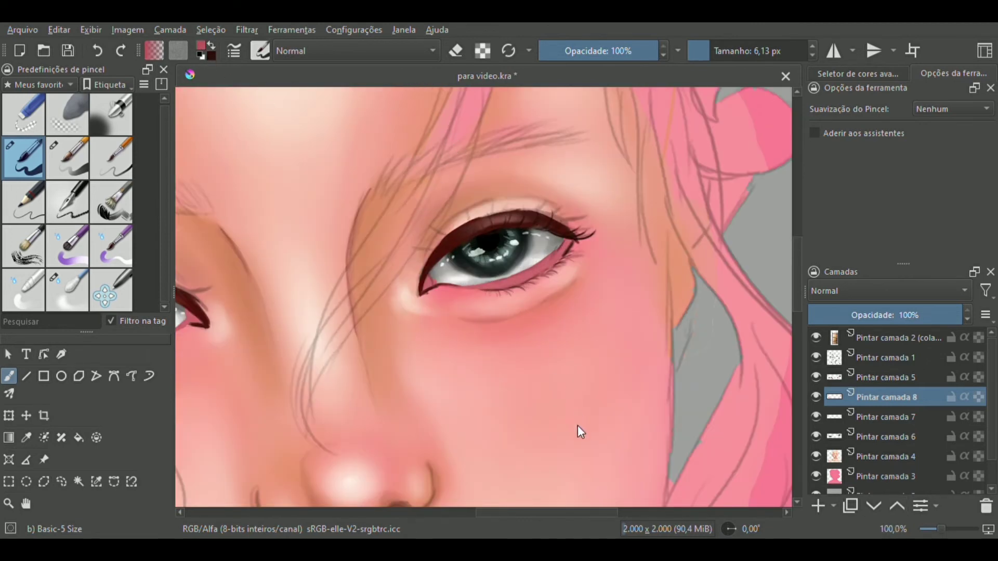
pyautogui.moveTo(943, 529); pyautogui.dragTo(940, 527)
pyautogui.click(818, 505)
pyautogui.moveTo(352, 372); pyautogui.dragTo(610, 331)
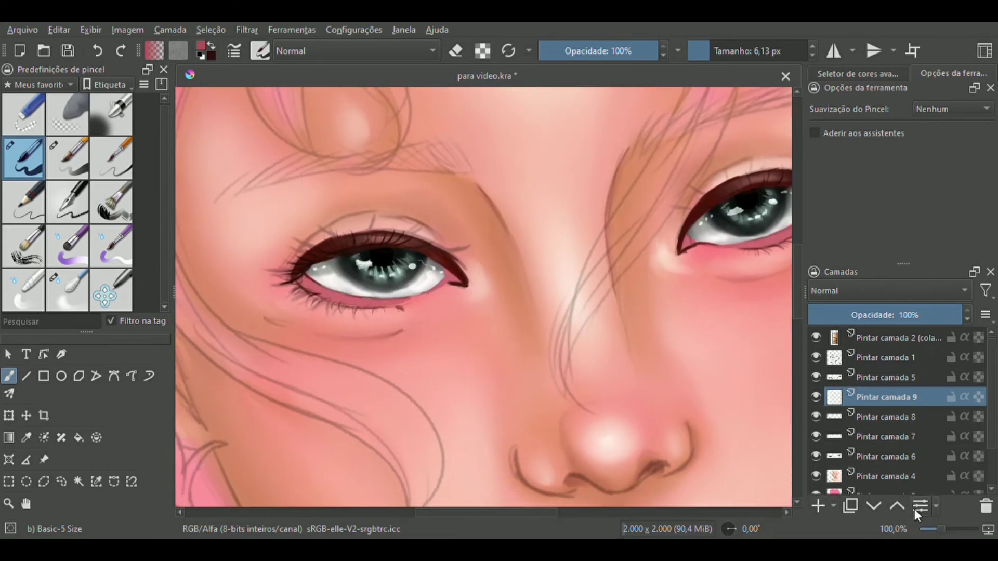
# Step: Shade the left eye's inner corner and waterline edges in darker pinkish red, then blend them with Blender Blur at 16.81 px
pyautogui.moveTo(940, 528); pyautogui.dragTo(947, 526)
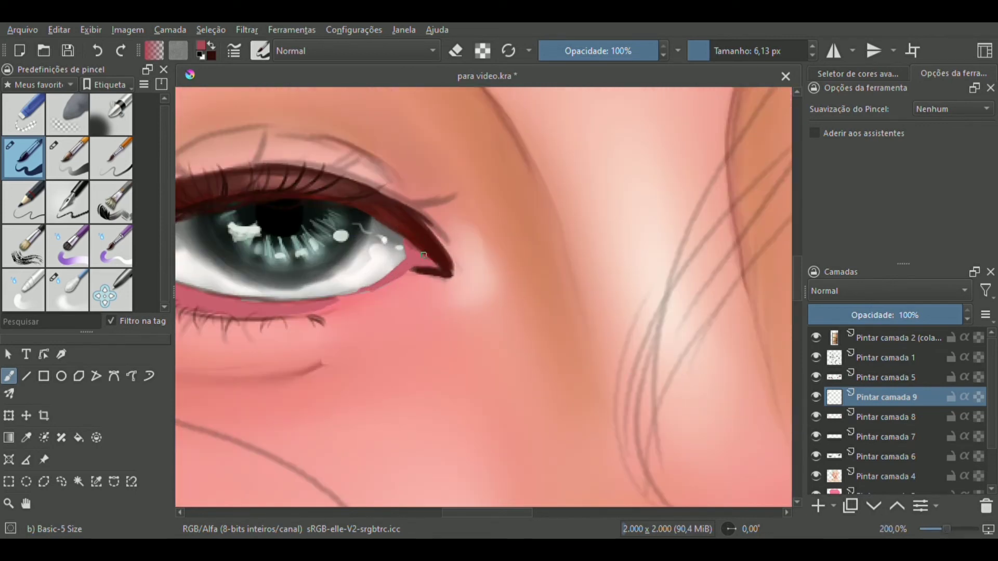
pyautogui.moveTo(423, 255)
pyautogui.mouseDown()
pyautogui.moveTo(438, 266)
pyautogui.moveTo(336, 302)
pyautogui.moveTo(377, 290)
pyautogui.mouseUp()
pyautogui.moveTo(215, 298); pyautogui.dragTo(378, 287)
pyautogui.moveTo(284, 240)
pyautogui.mouseDown()
pyautogui.moveTo(298, 276)
pyautogui.moveTo(280, 246)
pyautogui.moveTo(381, 282)
pyautogui.moveTo(342, 275)
pyautogui.moveTo(375, 282)
pyautogui.mouseUp()
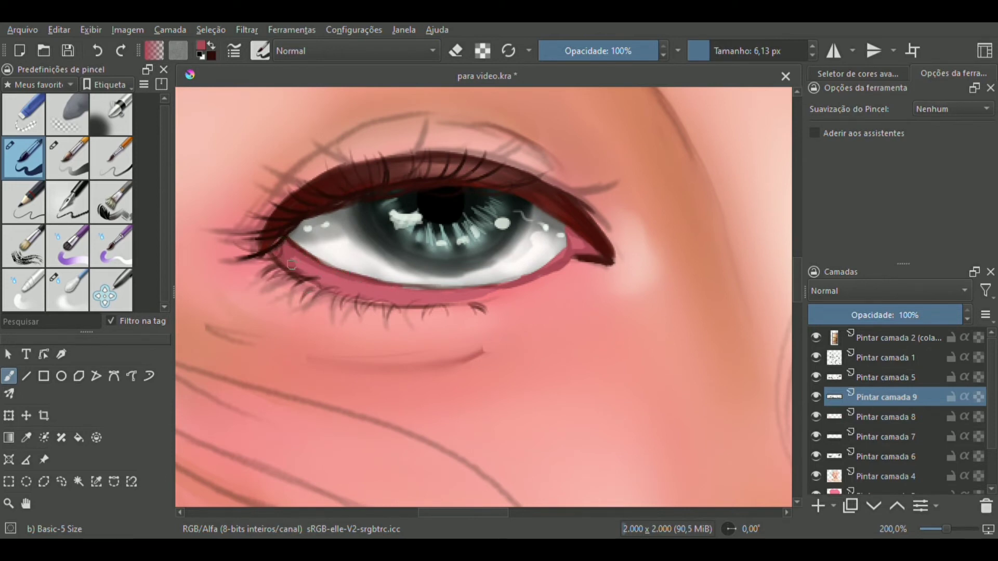
pyautogui.moveTo(296, 269)
pyautogui.mouseDown()
pyautogui.moveTo(360, 300)
pyautogui.moveTo(352, 296)
pyautogui.moveTo(427, 306)
pyautogui.moveTo(378, 301)
pyautogui.moveTo(485, 290)
pyautogui.mouseUp()
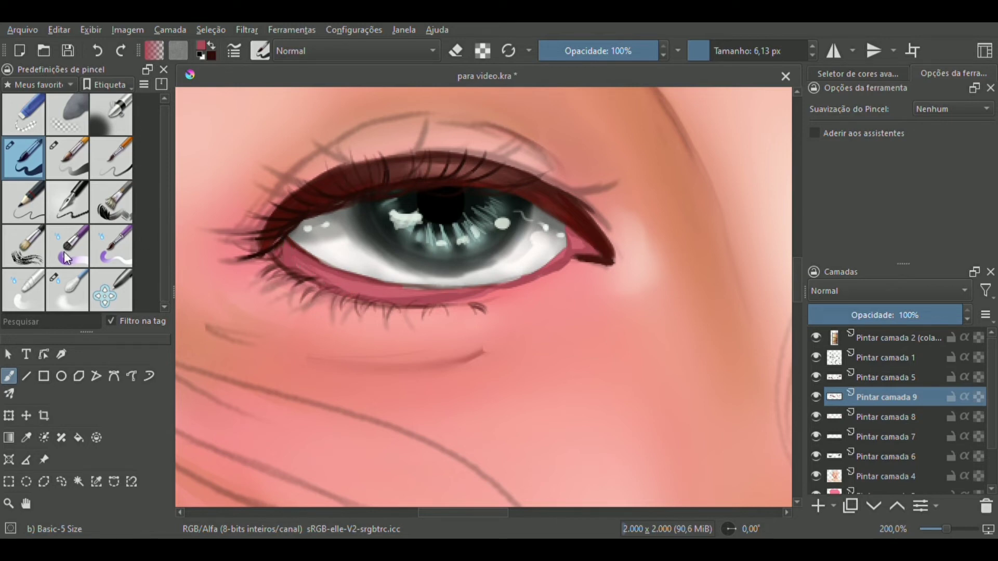
pyautogui.click(79, 298)
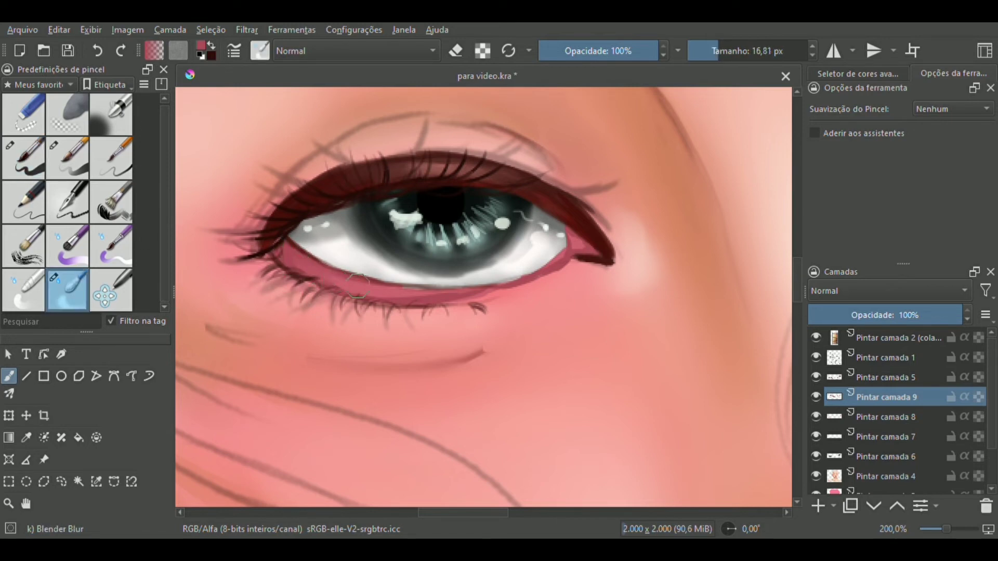
pyautogui.moveTo(427, 299); pyautogui.dragTo(551, 276)
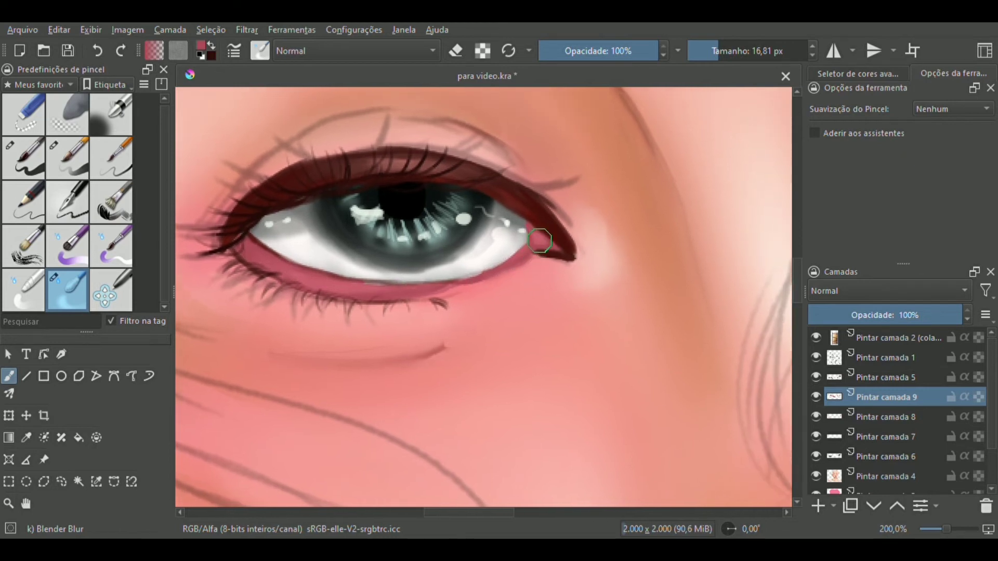
# Step: Shade the right eye's inner corner and waterline edges in darker red with Basic-5 Size at 6.13 px, then blend them with Blender Blur
pyautogui.moveTo(603, 312)
pyautogui.mouseDown()
pyautogui.moveTo(274, 306)
pyautogui.moveTo(267, 362)
pyautogui.moveTo(216, 334)
pyautogui.mouseUp()
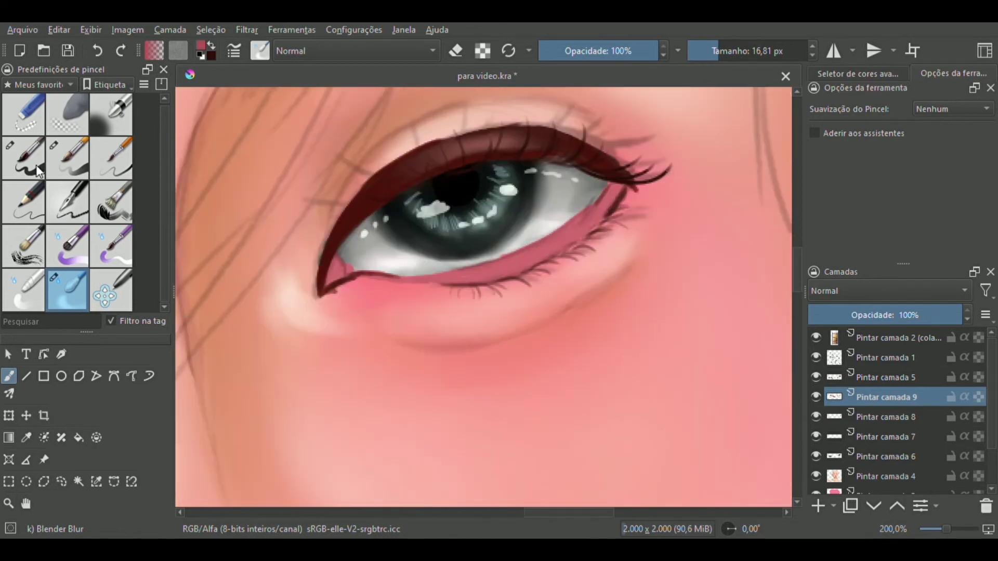
pyautogui.press('/')
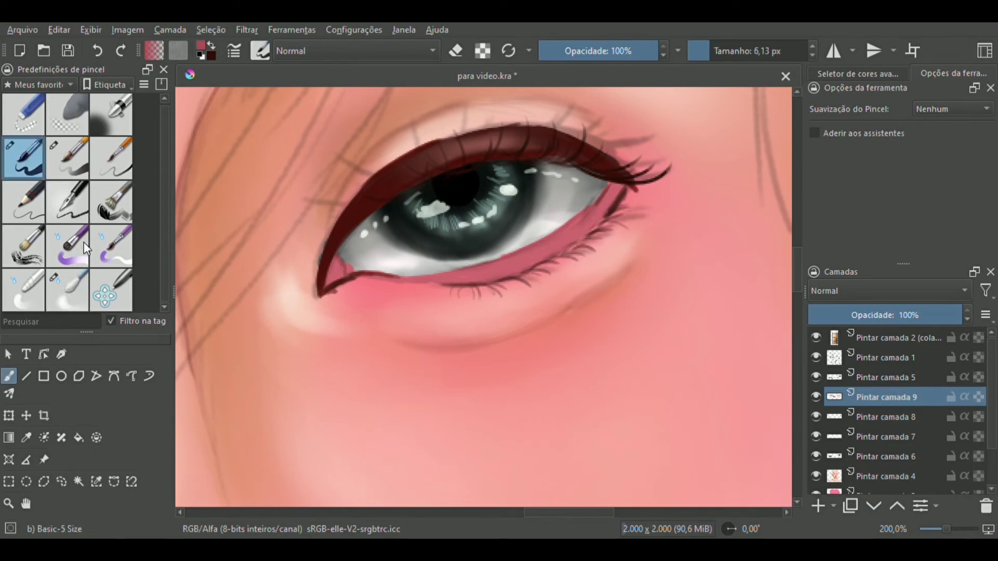
pyautogui.click(105, 172)
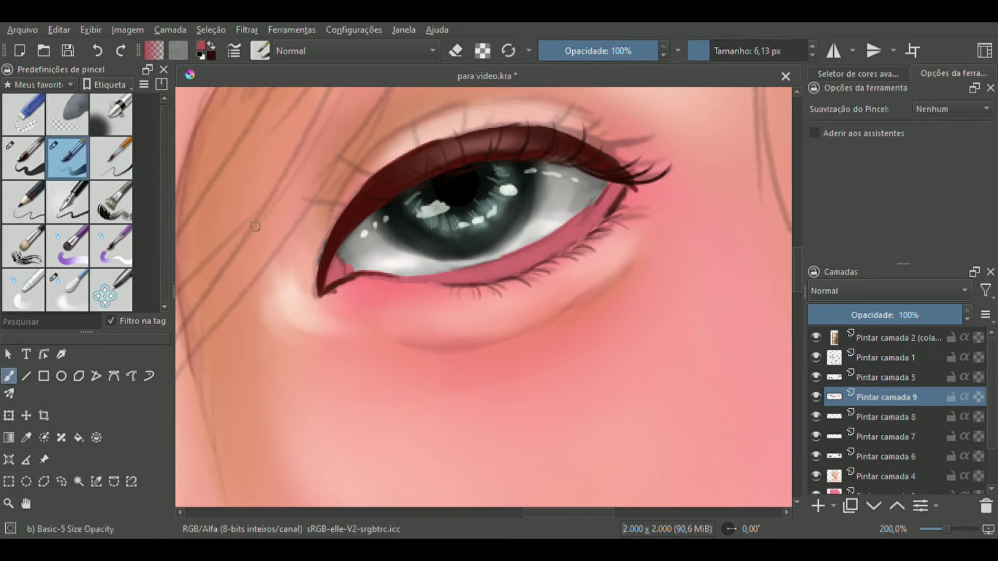
pyautogui.press('/')
pyautogui.moveTo(358, 276)
pyautogui.mouseDown()
pyautogui.moveTo(338, 258)
pyautogui.moveTo(346, 274)
pyautogui.moveTo(330, 284)
pyautogui.moveTo(338, 256)
pyautogui.mouseUp()
pyautogui.moveTo(391, 281); pyautogui.dragTo(474, 269)
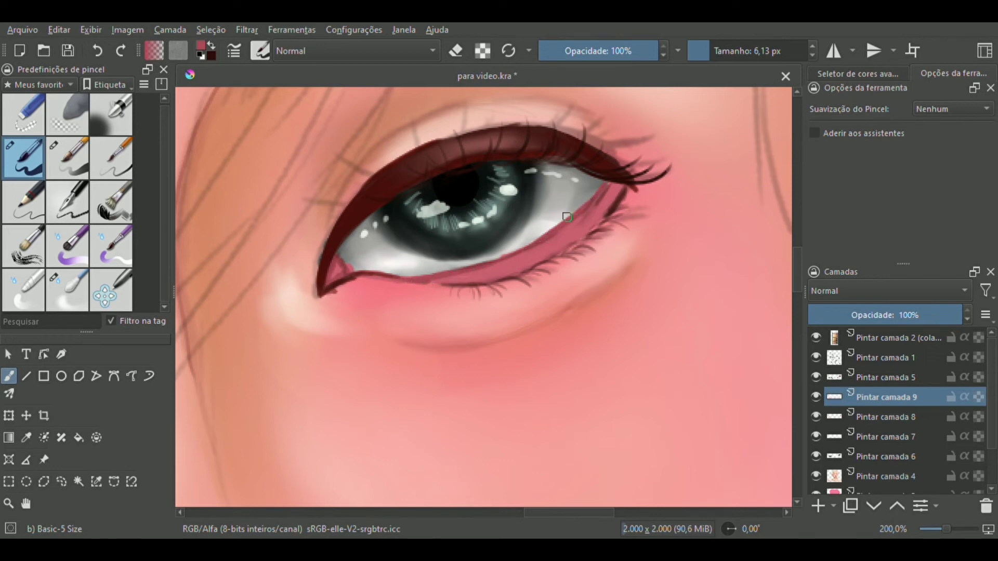
pyautogui.hotkey('ctrl', 'z')
pyautogui.hotkey('ctrl', 'z')
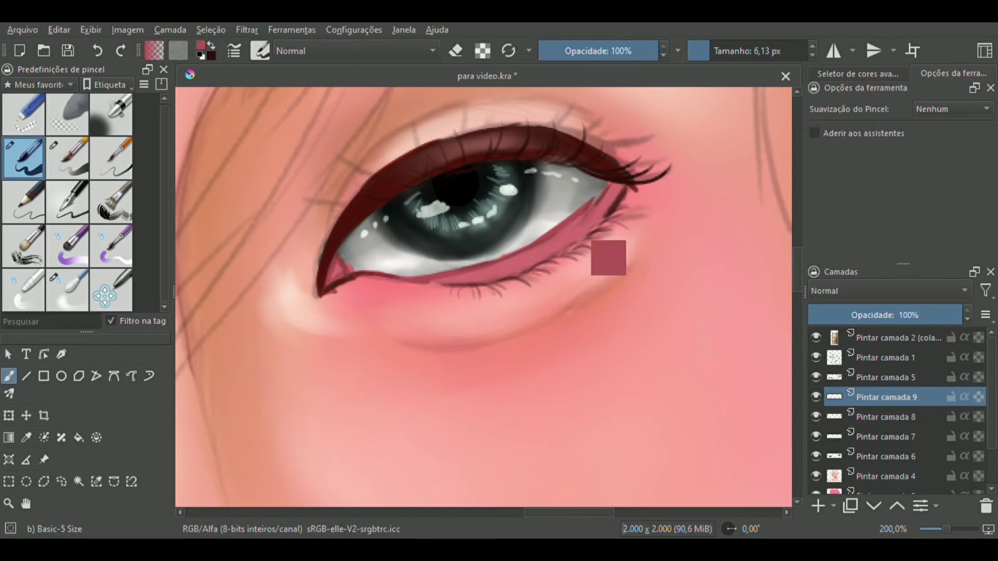
pyautogui.hotkey('ctrl', 'z')
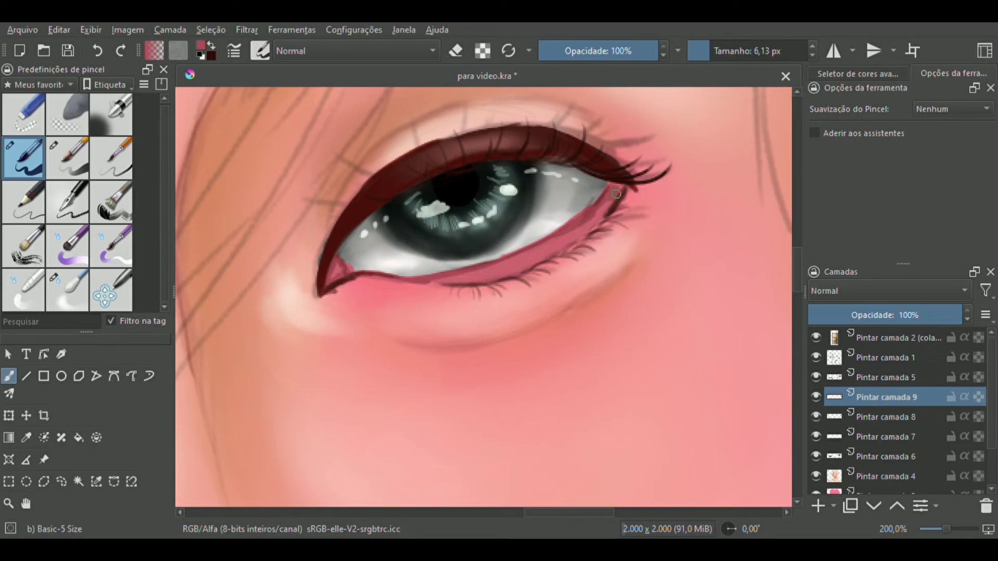
pyautogui.moveTo(615, 194)
pyautogui.mouseDown()
pyautogui.moveTo(588, 226)
pyautogui.moveTo(458, 280)
pyautogui.moveTo(476, 286)
pyautogui.moveTo(522, 271)
pyautogui.moveTo(506, 276)
pyautogui.moveTo(603, 218)
pyautogui.moveTo(513, 273)
pyautogui.mouseUp()
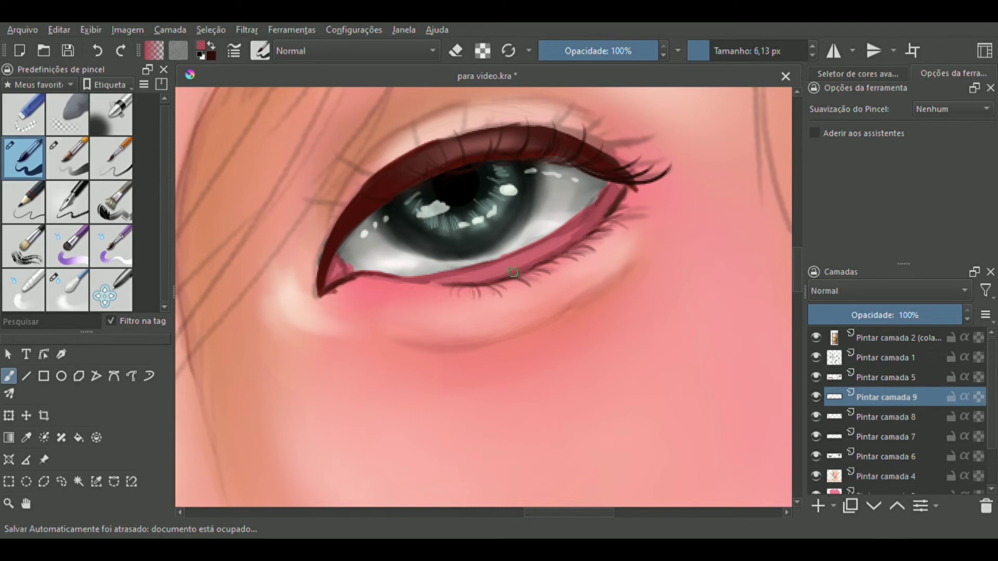
pyautogui.click(73, 289)
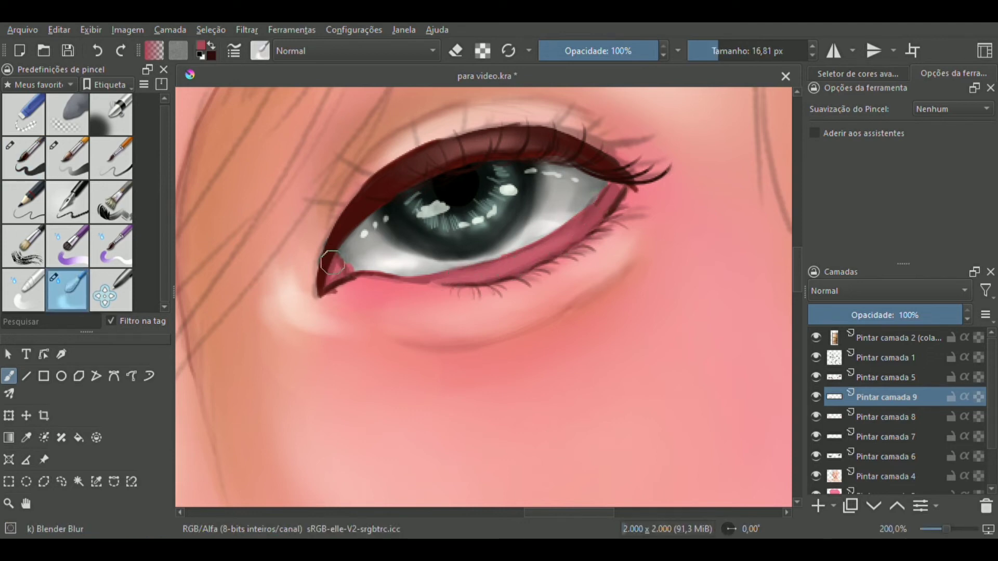
pyautogui.moveTo(335, 274)
pyautogui.mouseDown()
pyautogui.moveTo(575, 312)
pyautogui.moveTo(646, 305)
pyautogui.moveTo(654, 236)
pyautogui.moveTo(629, 285)
pyautogui.moveTo(590, 303)
pyautogui.moveTo(564, 255)
pyautogui.mouseUp()
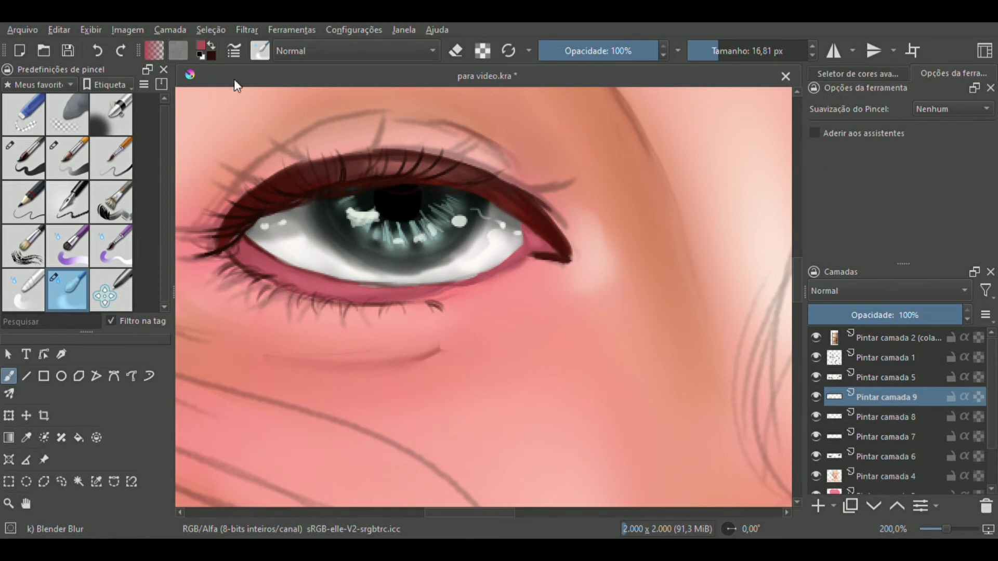
# Step: Paint light pink highlights on the left eye's waterline and inner corner with Basic-5 Size at 3.55 px and soften them with Blender Blur
pyautogui.press('l')
pyautogui.press('l')
pyautogui.click(27, 167)
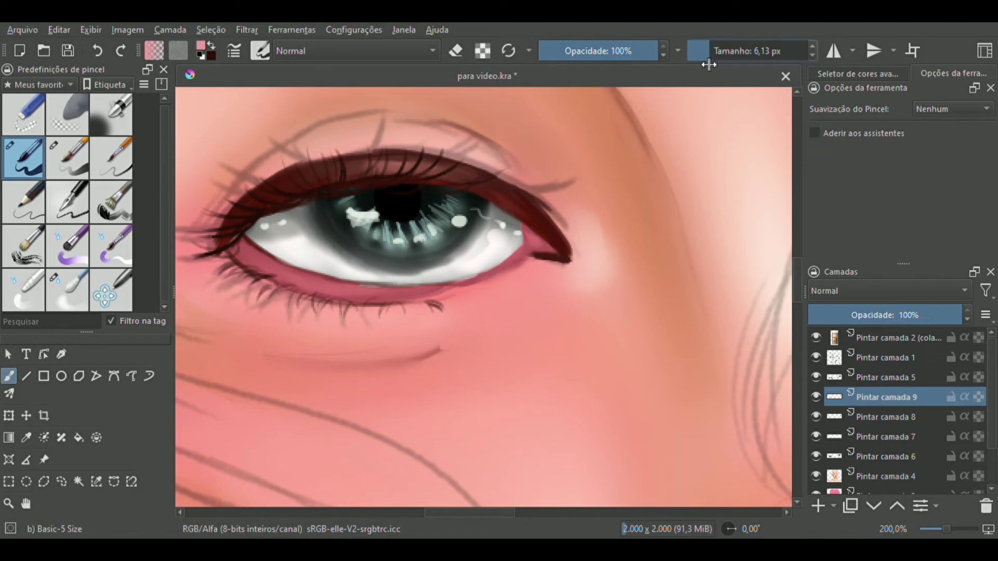
pyautogui.moveTo(709, 64); pyautogui.dragTo(705, 64)
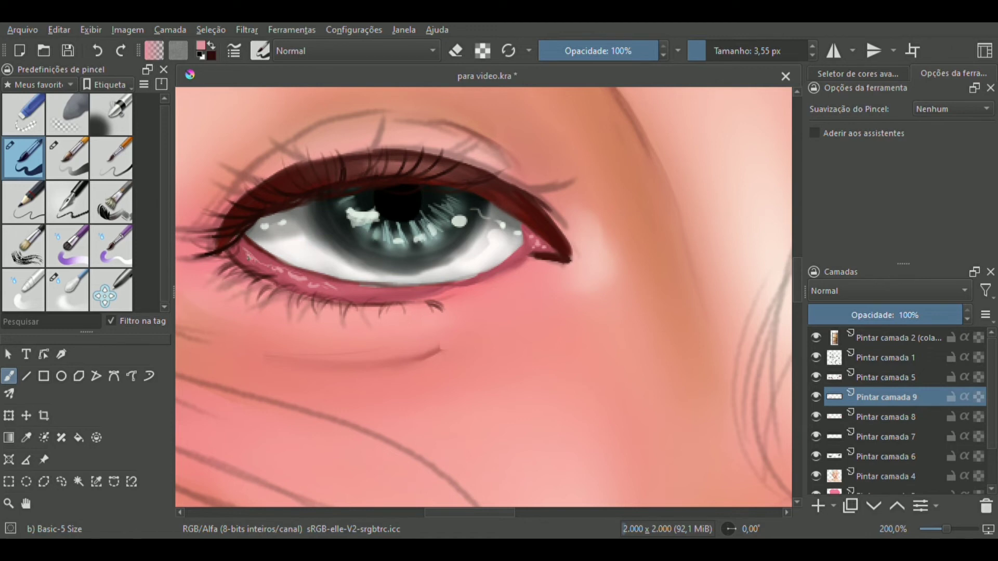
pyautogui.moveTo(249, 257); pyautogui.dragTo(282, 271)
pyautogui.moveTo(367, 292)
pyautogui.mouseDown()
pyautogui.moveTo(355, 295)
pyautogui.moveTo(390, 294)
pyautogui.mouseUp()
pyautogui.moveTo(398, 295); pyautogui.dragTo(407, 292)
pyautogui.click(73, 291)
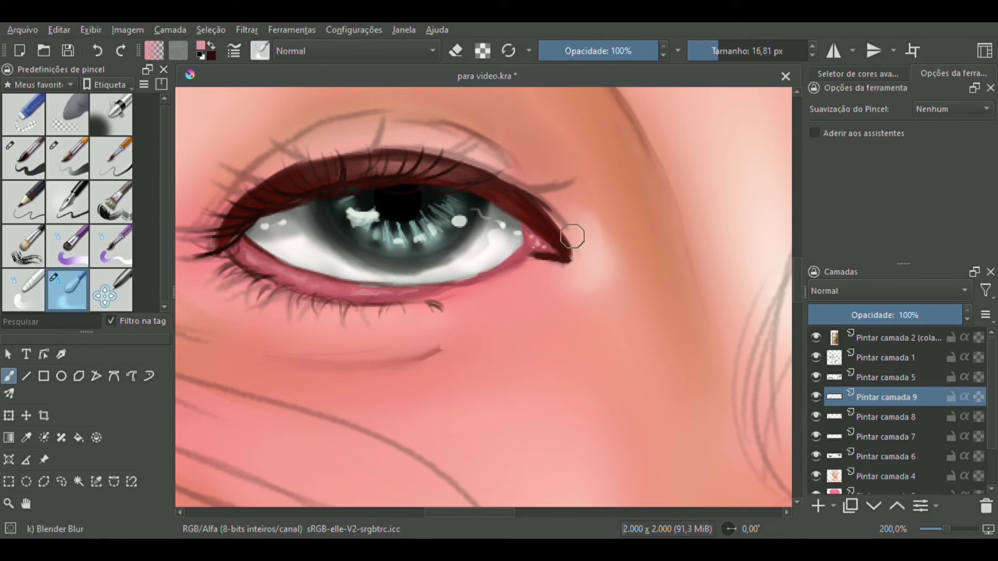
# Step: Paint matching light pink highlights on the right eye's waterline and inner corner at 3.55 px and soften them with Blender Blur
pyautogui.scroll(-2, 497, 352)
pyautogui.moveTo(514, 347); pyautogui.dragTo(259, 401)
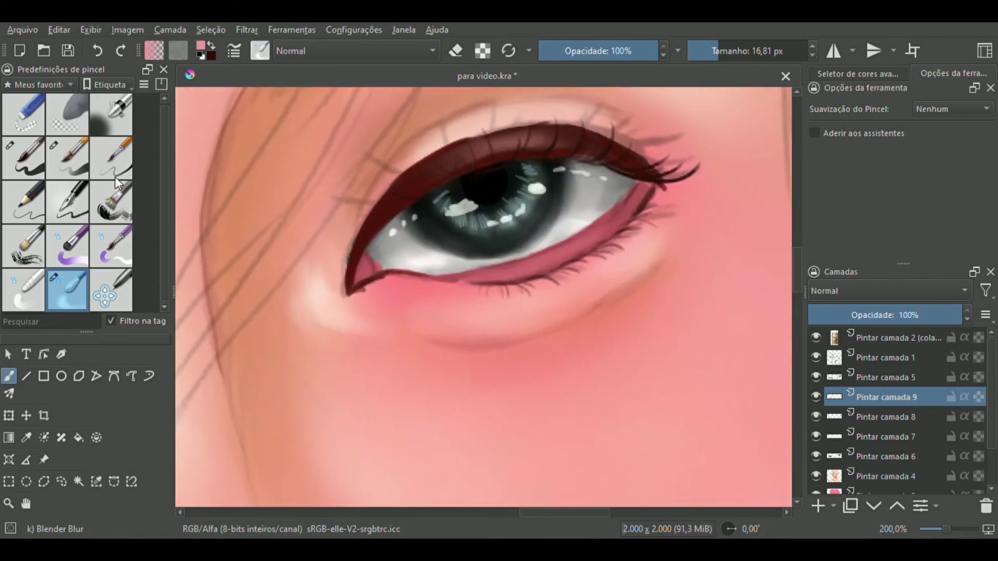
pyautogui.click(70, 161)
pyautogui.click(31, 159)
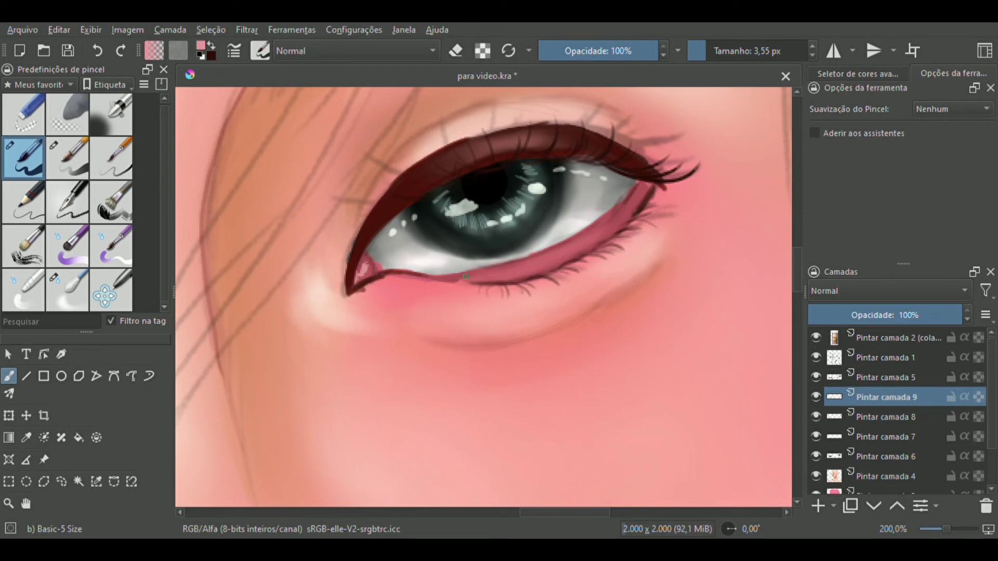
pyautogui.moveTo(467, 277); pyautogui.dragTo(453, 280)
pyautogui.moveTo(590, 239); pyautogui.dragTo(578, 248)
pyautogui.moveTo(521, 263); pyautogui.dragTo(505, 267)
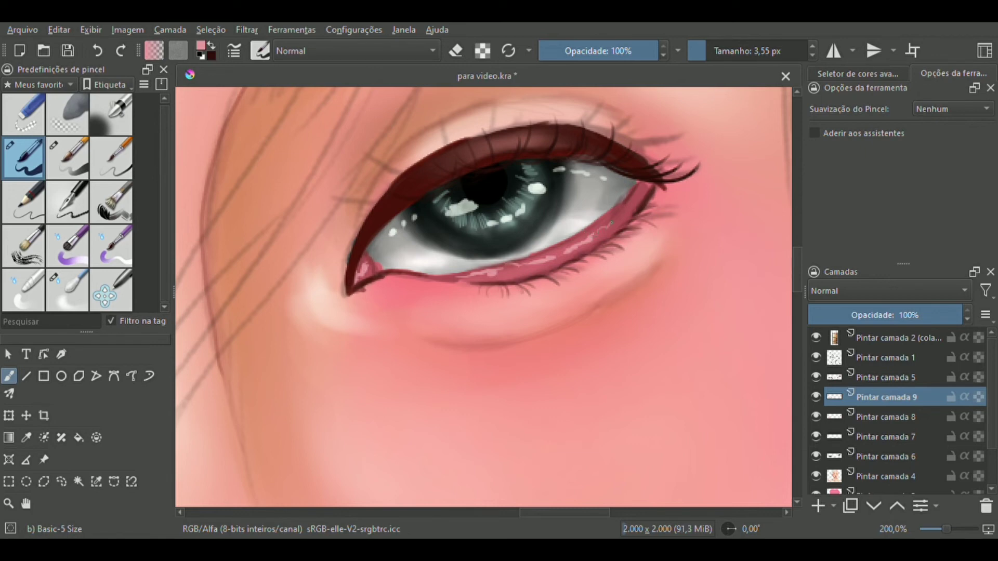
pyautogui.click(77, 281)
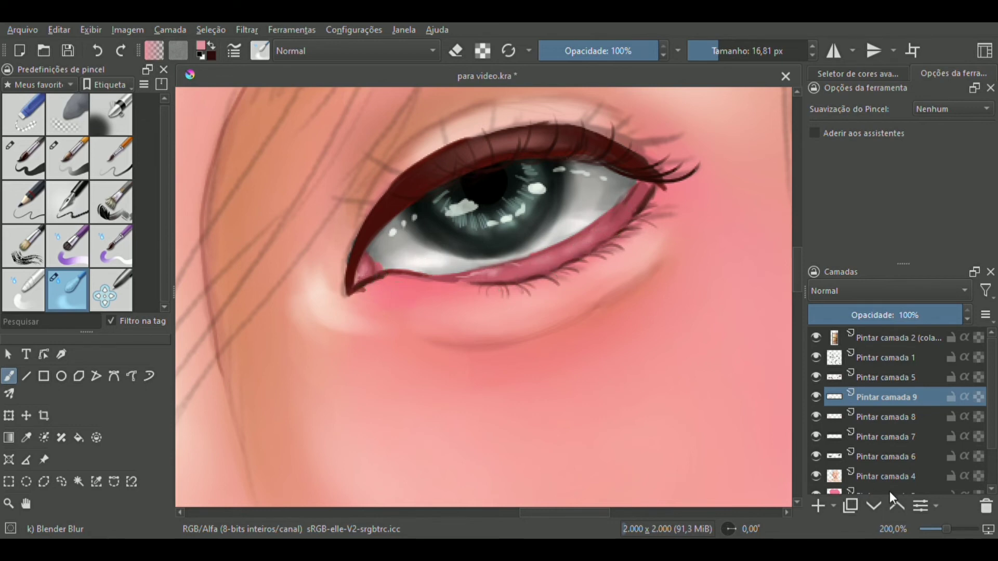
# Step: Dab paler pink wet highlights on the right eye's inner corner and waterline with Basic-5 Size Opacity at 6.13 px
pyautogui.moveTo(945, 526); pyautogui.dragTo(934, 526)
pyautogui.moveTo(552, 290)
pyautogui.mouseDown()
pyautogui.moveTo(581, 223)
pyautogui.moveTo(593, 260)
pyautogui.moveTo(562, 292)
pyautogui.moveTo(572, 301)
pyautogui.mouseUp()
pyautogui.moveTo(932, 528); pyautogui.dragTo(942, 526)
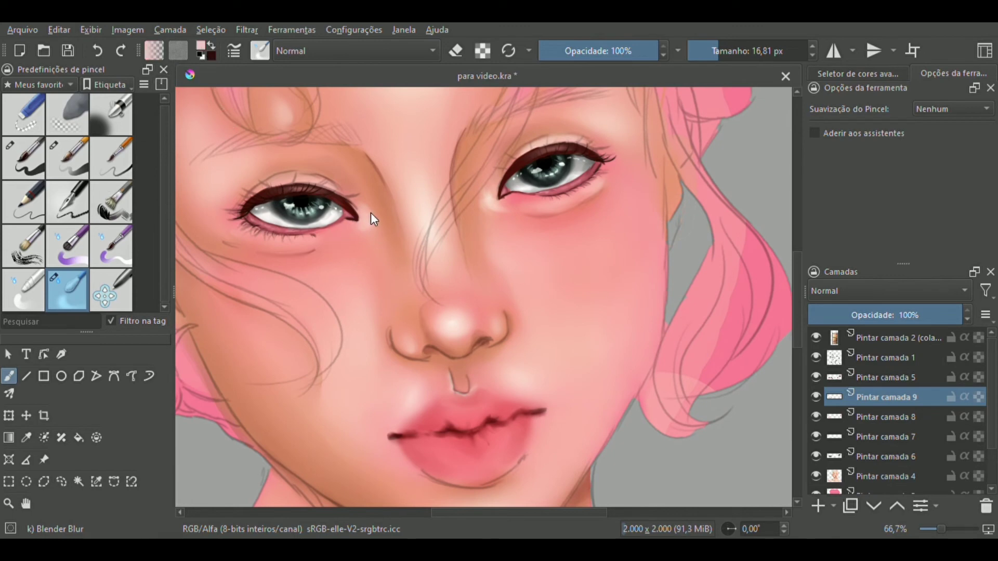
pyautogui.moveTo(938, 531); pyautogui.dragTo(949, 535)
pyautogui.scroll(-1, 561, 228)
pyautogui.moveTo(554, 228); pyautogui.dragTo(466, 400)
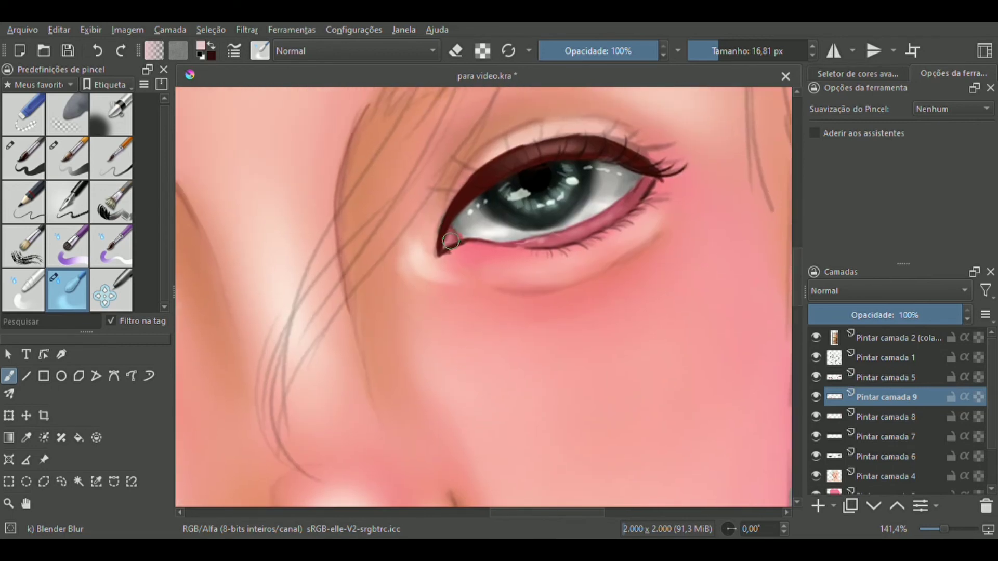
pyautogui.click(66, 163)
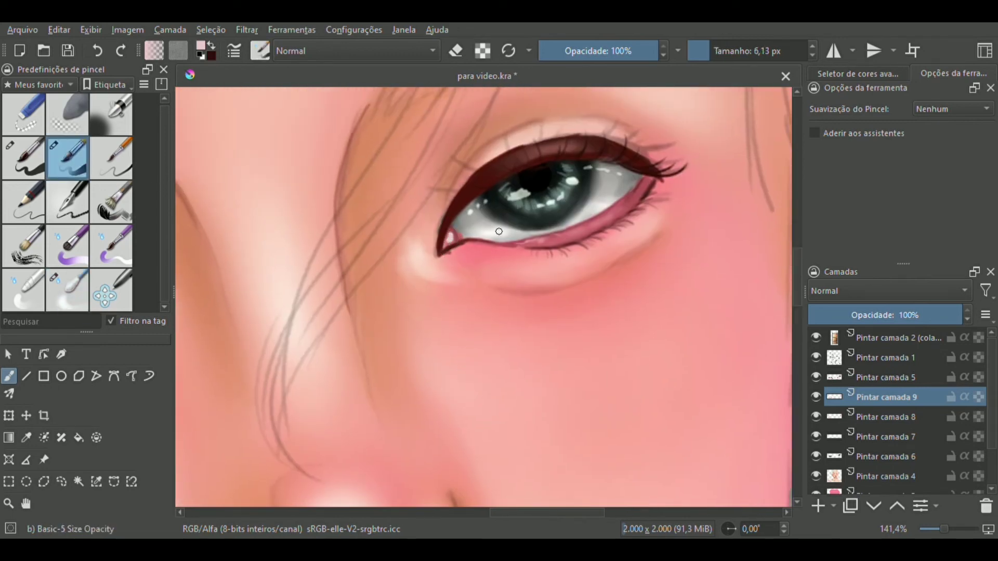
pyautogui.moveTo(446, 234); pyautogui.dragTo(450, 239)
pyautogui.moveTo(527, 243); pyautogui.dragTo(537, 241)
# Step: Dab the same pale pink highlights on the left eye's inner corner and along its lower waterline
pyautogui.moveTo(488, 274); pyautogui.dragTo(618, 249)
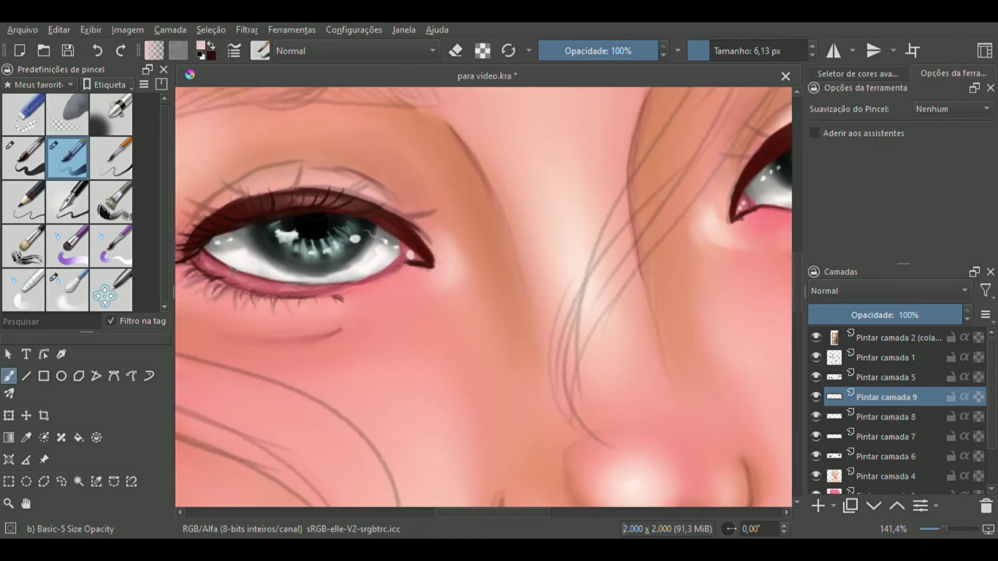
pyautogui.click(208, 265)
pyautogui.click(222, 274)
pyautogui.click(235, 280)
pyautogui.click(252, 285)
pyautogui.moveTo(936, 525); pyautogui.dragTo(935, 531)
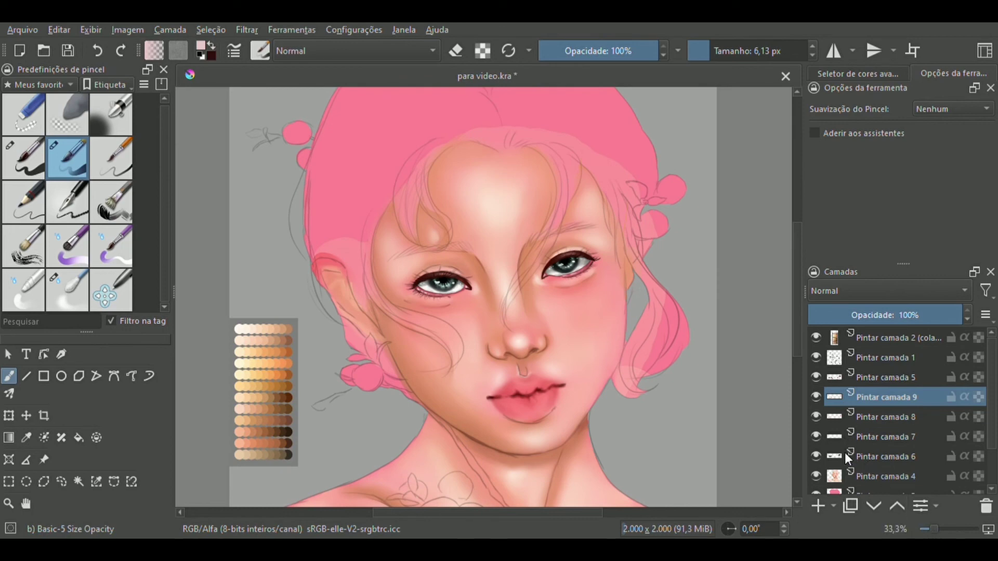
# Step: Merge the eye layers Pintar camada 5, 9, 8 and 7 down into Pintar camada 6
pyautogui.click(816, 359)
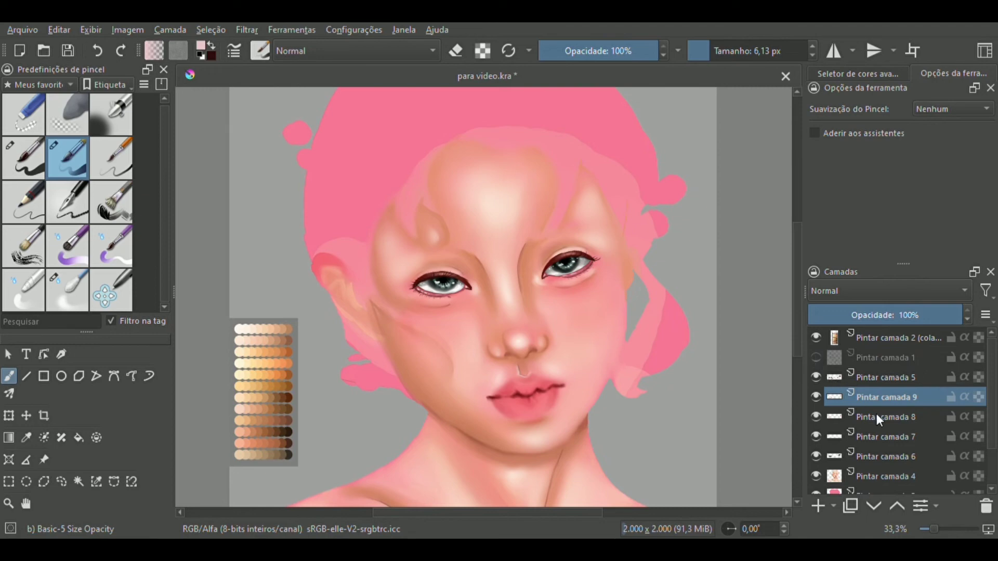
pyautogui.moveTo(939, 526); pyautogui.dragTo(938, 523)
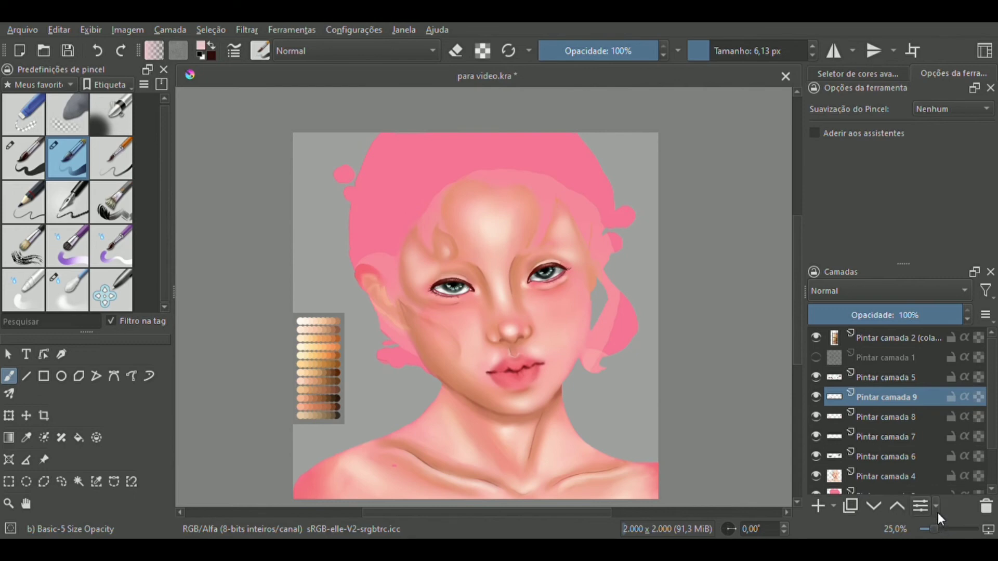
pyautogui.click(817, 357)
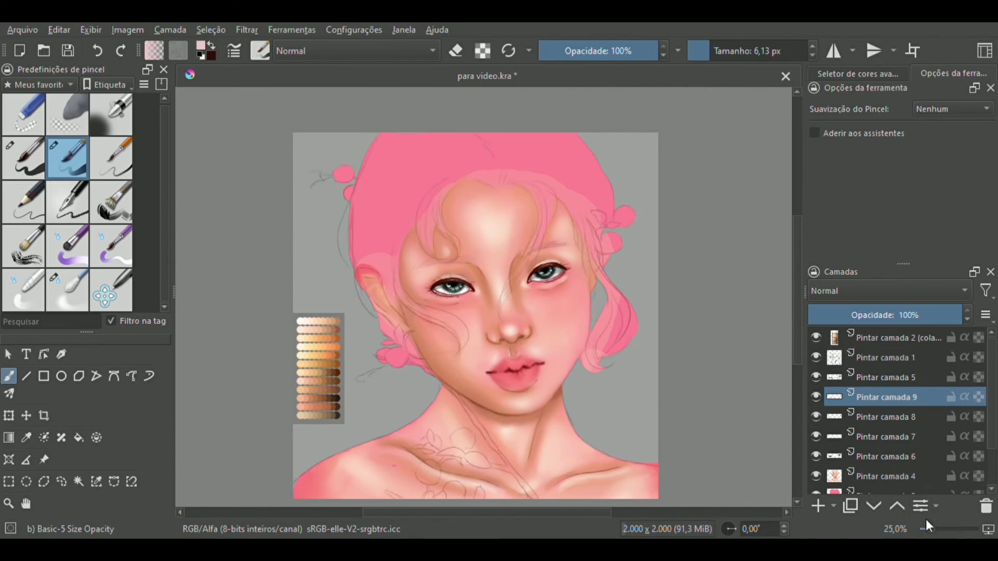
pyautogui.click(817, 377)
pyautogui.click(817, 375)
pyautogui.click(832, 379)
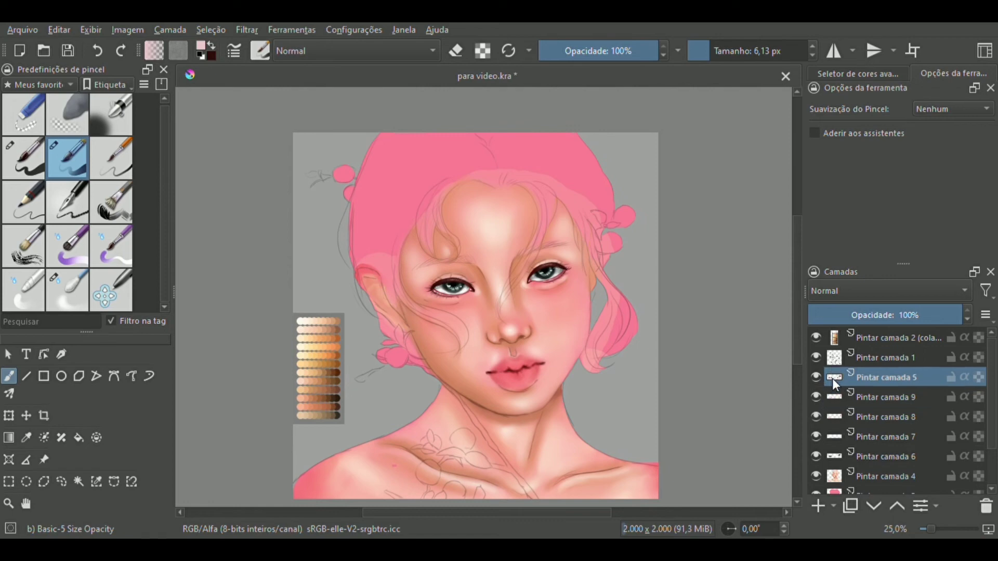
pyautogui.hotkey('ctrl', 'e')
pyautogui.hotkey('ctrl', 'e')
pyautogui.hotkey('ctrl', 'e')
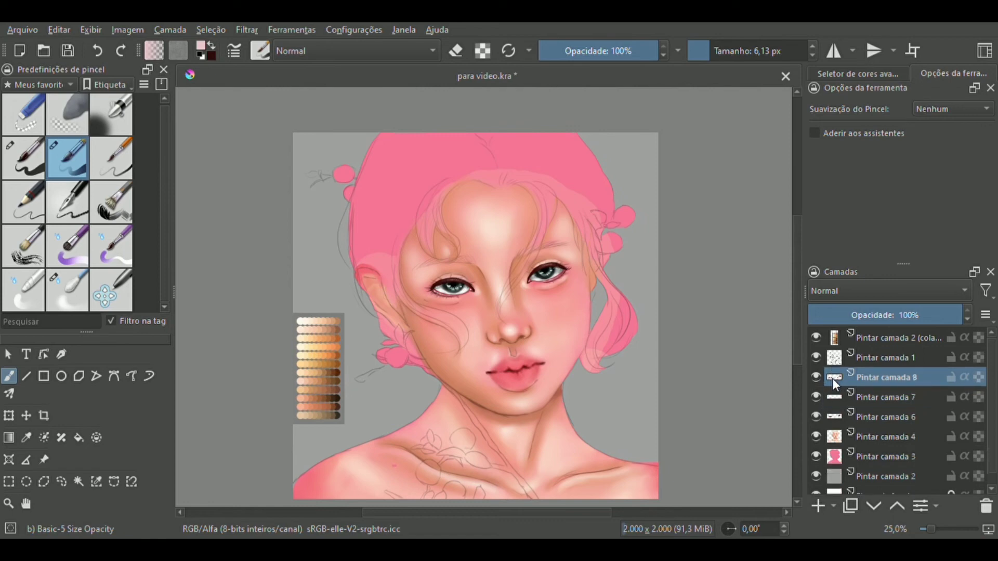
pyautogui.hotkey('ctrl', 'e')
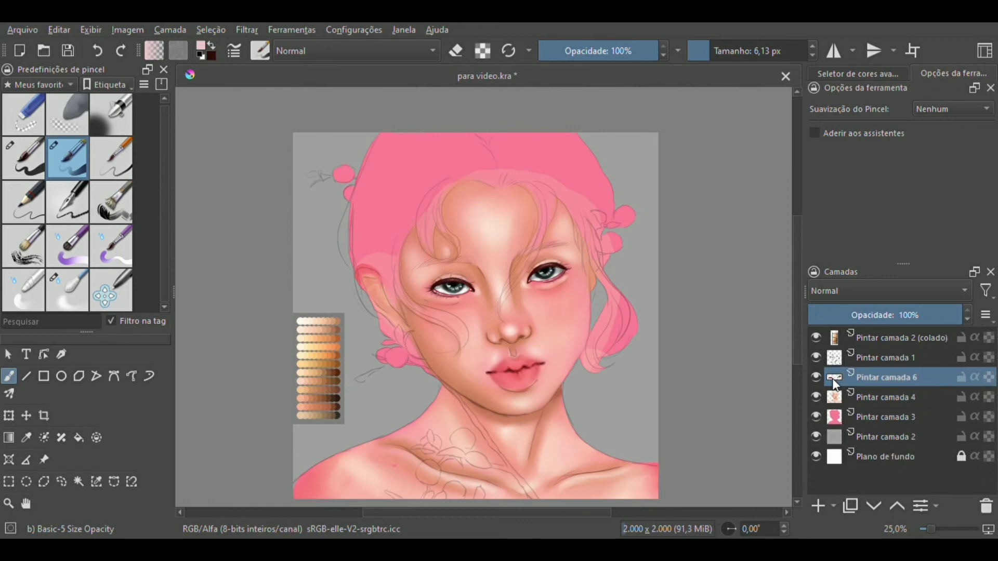
# Step: Add a paint layer above the merged eye layer, set its opacity to 73% and the brush size to 25.08 px
pyautogui.click(818, 505)
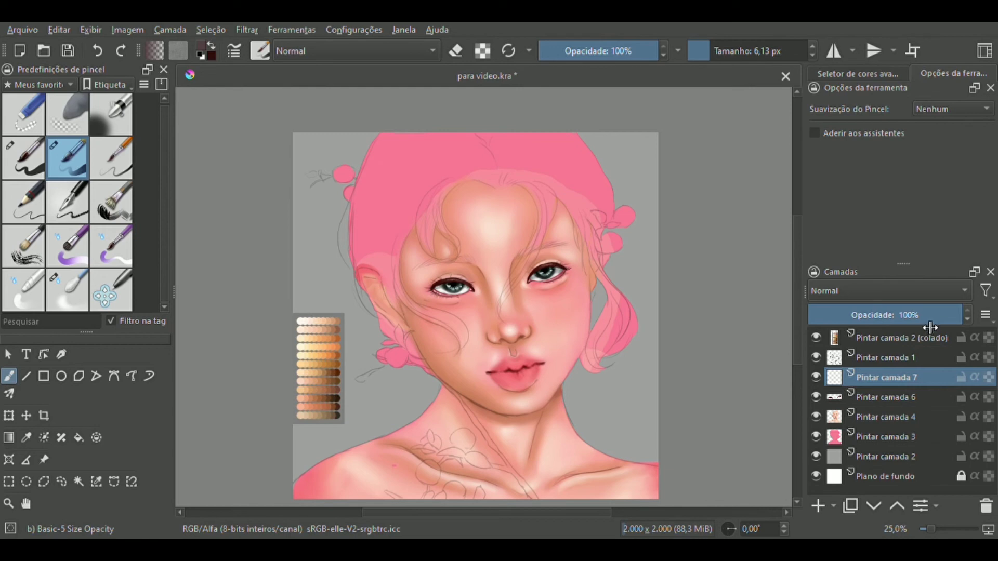
pyautogui.click(920, 315)
pyautogui.moveTo(934, 526)
pyautogui.mouseDown()
pyautogui.moveTo(953, 523)
pyautogui.moveTo(941, 525)
pyautogui.mouseUp()
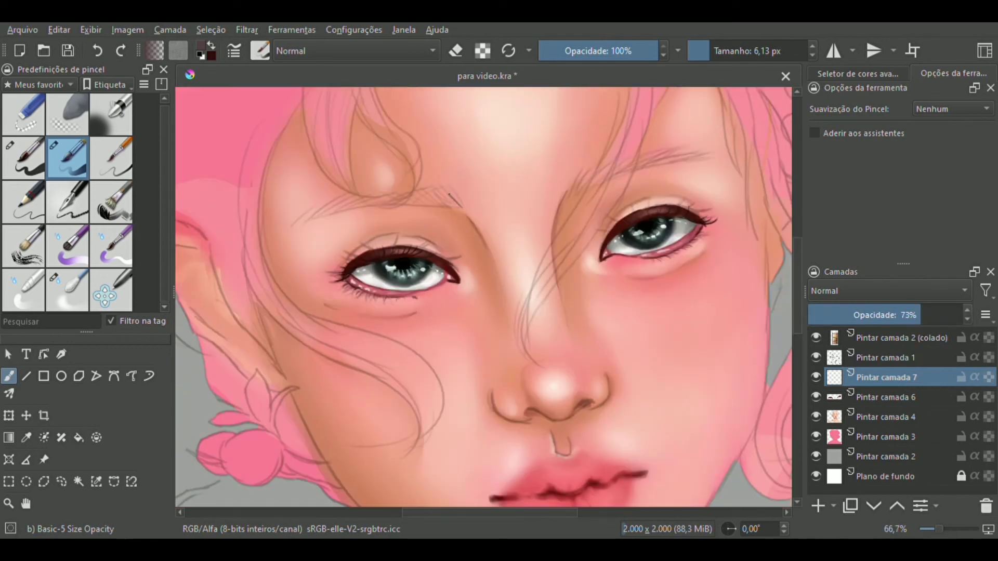
pyautogui.click(723, 58)
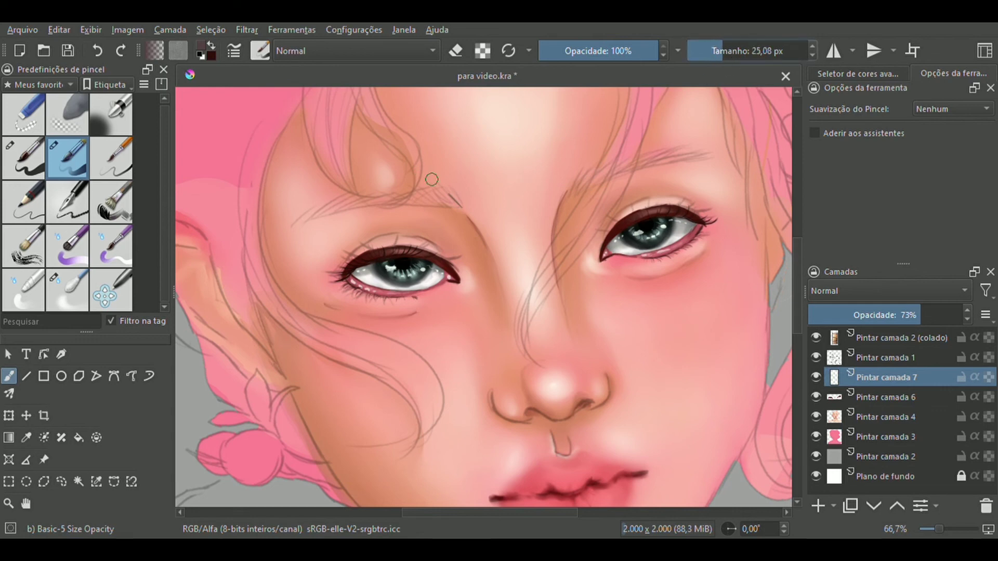
pyautogui.moveTo(447, 196); pyautogui.dragTo(367, 206)
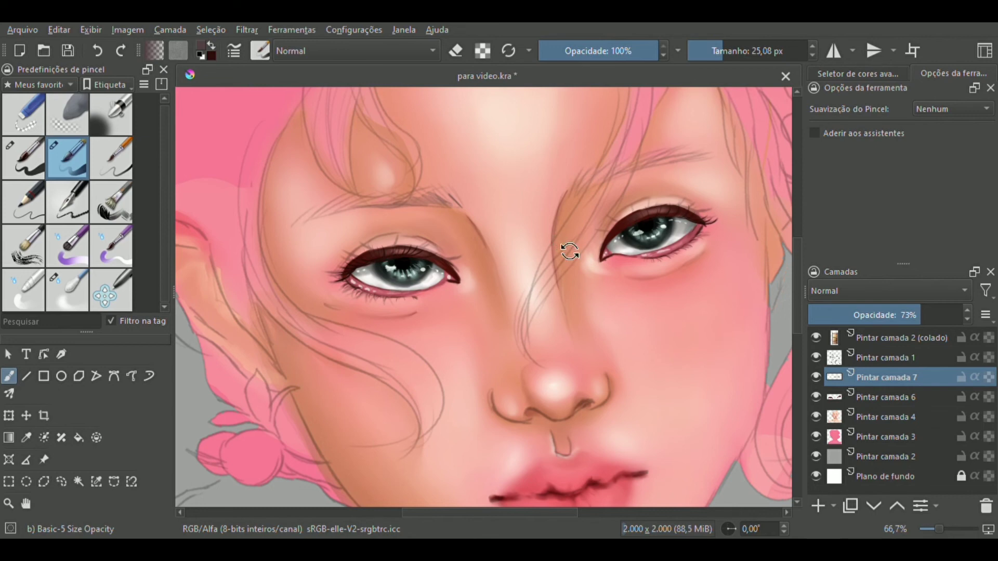
pyautogui.moveTo(533, 227); pyautogui.dragTo(472, 270)
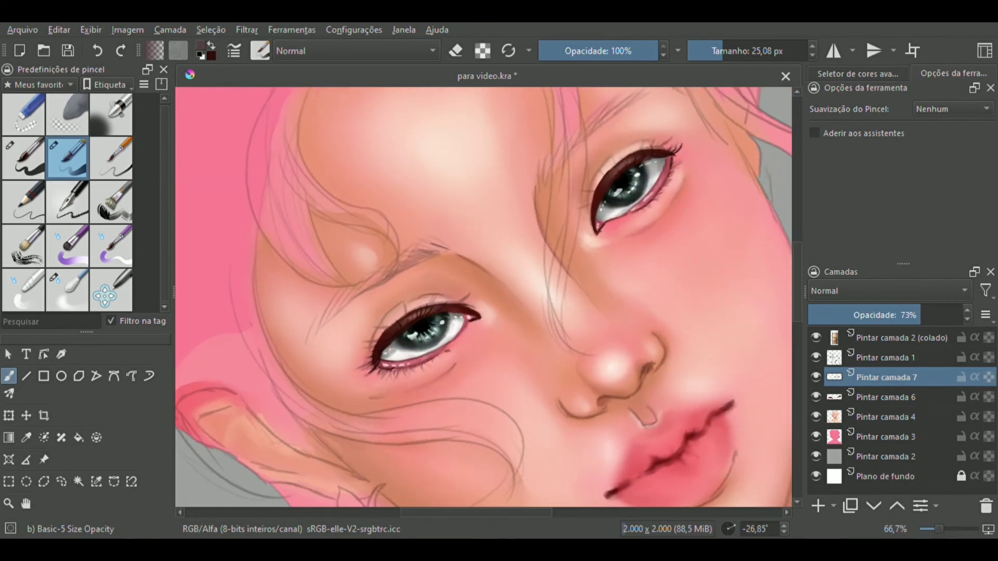
pyautogui.moveTo(376, 278); pyautogui.dragTo(315, 335)
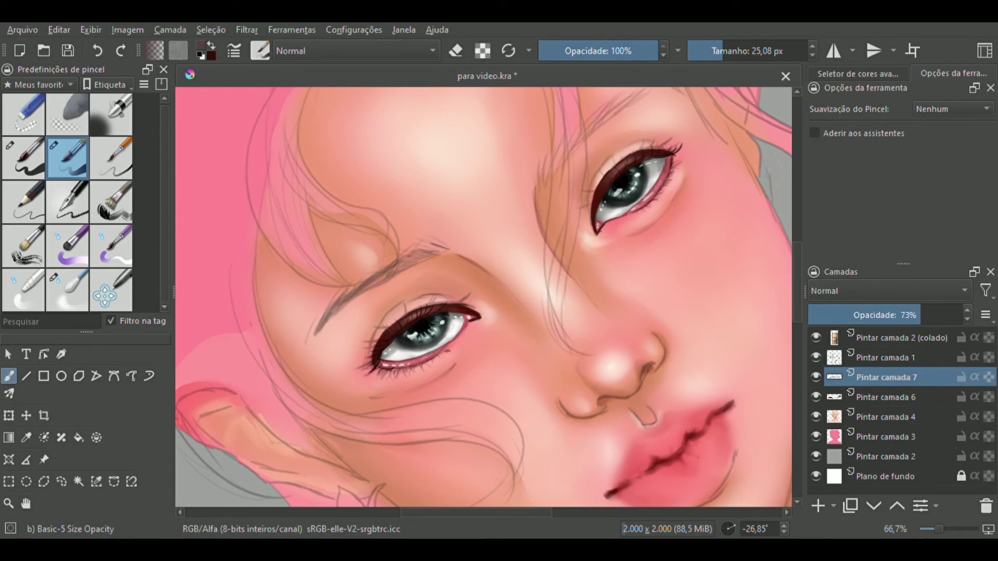
pyautogui.moveTo(343, 297)
pyautogui.mouseDown()
pyautogui.moveTo(440, 243)
pyautogui.moveTo(356, 294)
pyautogui.mouseUp()
pyautogui.moveTo(408, 259); pyautogui.dragTo(335, 310)
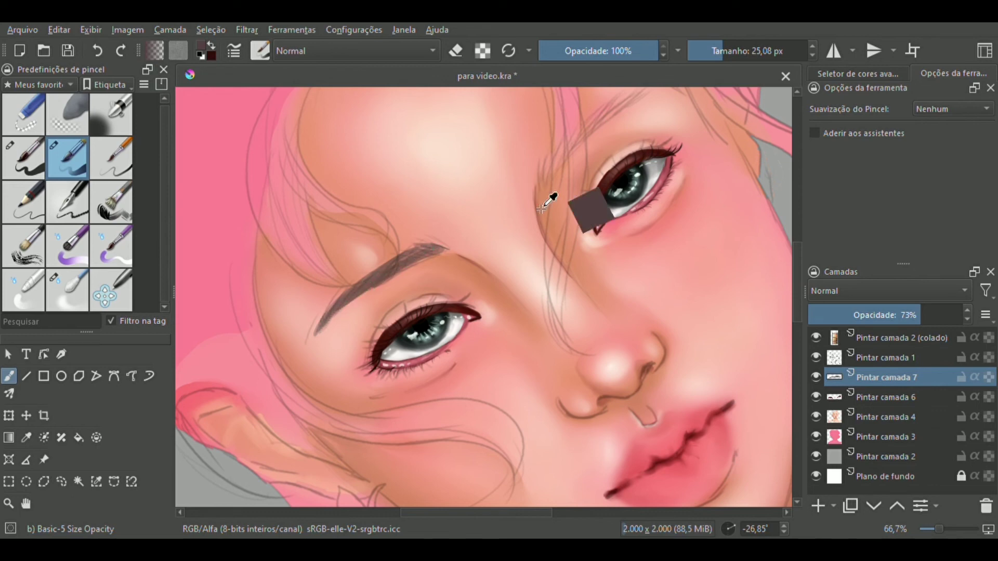
pyautogui.hotkey('ctrl', 'z')
pyautogui.hotkey('ctrl', 'z')
pyautogui.hotkey('ctrl', 'z')
pyautogui.hotkey('ctrl', 'z')
pyautogui.hotkey('ctrl', 'z')
pyautogui.hotkey('ctrl', 'z')
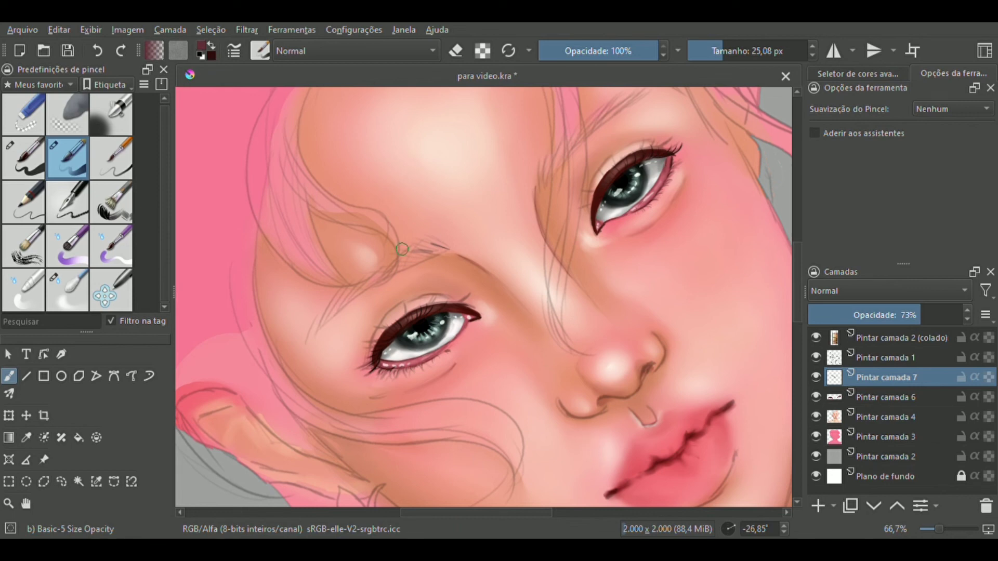
# Step: Paint the base shape of the left eyebrow in dark reddish brown with Basic-5 Size Opacity at 25.08 px, following the sketch
pyautogui.moveTo(431, 255)
pyautogui.mouseDown()
pyautogui.moveTo(412, 249)
pyautogui.moveTo(440, 245)
pyautogui.mouseUp()
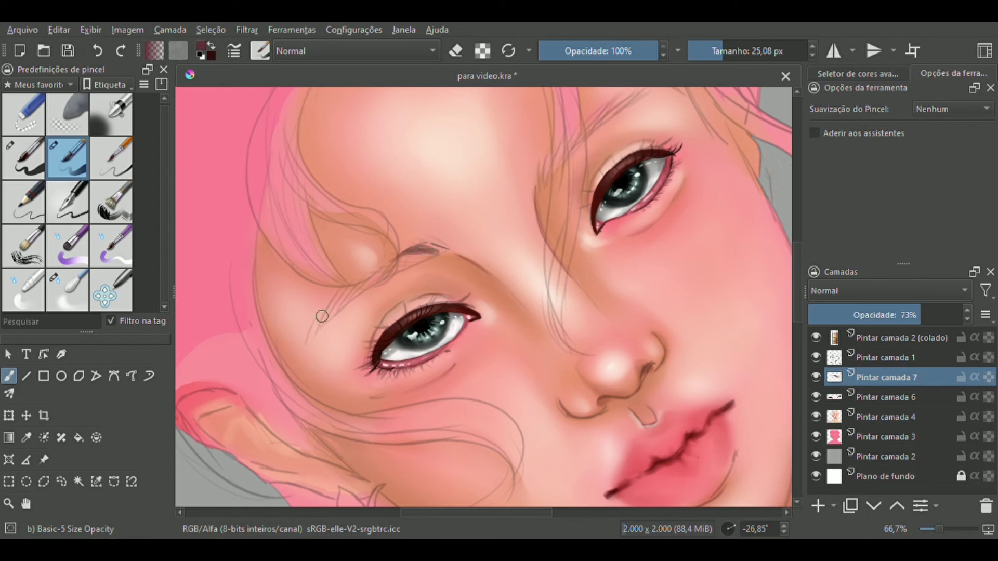
pyautogui.moveTo(310, 339)
pyautogui.mouseDown()
pyautogui.moveTo(336, 296)
pyautogui.moveTo(364, 278)
pyautogui.mouseUp()
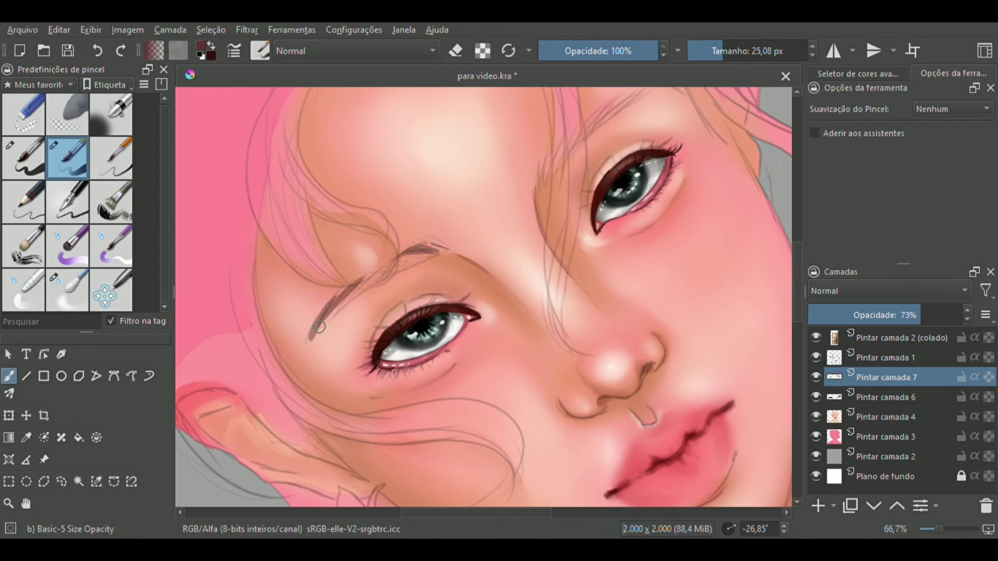
pyautogui.moveTo(318, 328); pyautogui.dragTo(439, 252)
pyautogui.moveTo(391, 278)
pyautogui.mouseDown()
pyautogui.moveTo(445, 245)
pyautogui.moveTo(347, 296)
pyautogui.moveTo(319, 333)
pyautogui.moveTo(413, 257)
pyautogui.moveTo(448, 249)
pyautogui.moveTo(424, 257)
pyautogui.mouseUp()
# Step: Paint the right eyebrow's base in the same dark brown and lower the eyebrow layer's opacity to 48%
pyautogui.moveTo(485, 218); pyautogui.dragTo(396, 283)
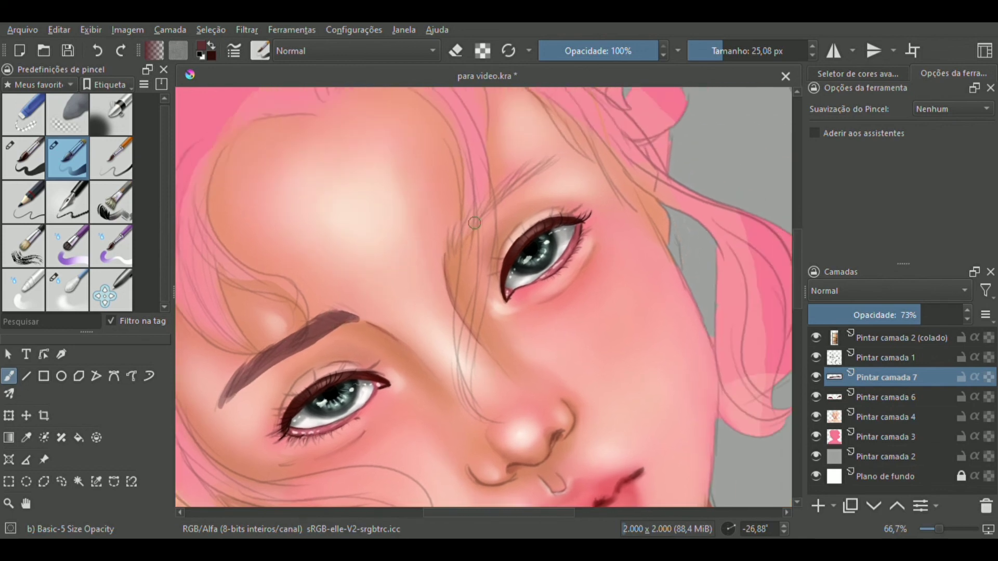
pyautogui.moveTo(448, 255)
pyautogui.mouseDown()
pyautogui.moveTo(467, 218)
pyautogui.moveTo(552, 162)
pyautogui.moveTo(470, 218)
pyautogui.moveTo(450, 252)
pyautogui.moveTo(473, 206)
pyautogui.moveTo(526, 167)
pyautogui.mouseUp()
pyautogui.moveTo(505, 205); pyautogui.dragTo(530, 177)
pyautogui.moveTo(539, 140); pyautogui.dragTo(586, 123)
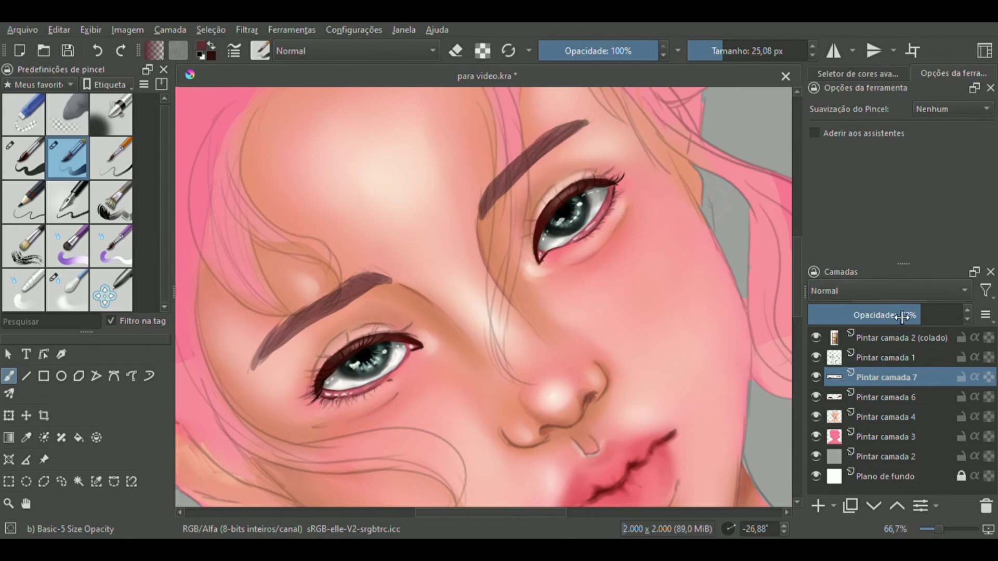
pyautogui.moveTo(902, 319)
pyautogui.mouseDown()
pyautogui.moveTo(885, 320)
pyautogui.moveTo(892, 326)
pyautogui.mouseUp()
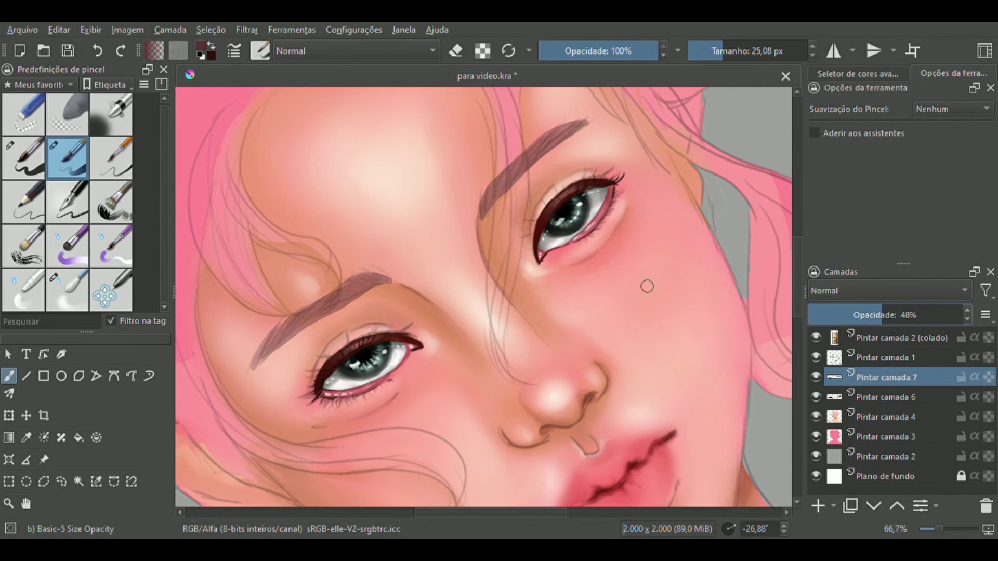
# Step: Hide the sketch layer Pintar camada 1 and soften the edges of both eyebrows with Blender Blur at 16.81 px
pyautogui.click(70, 294)
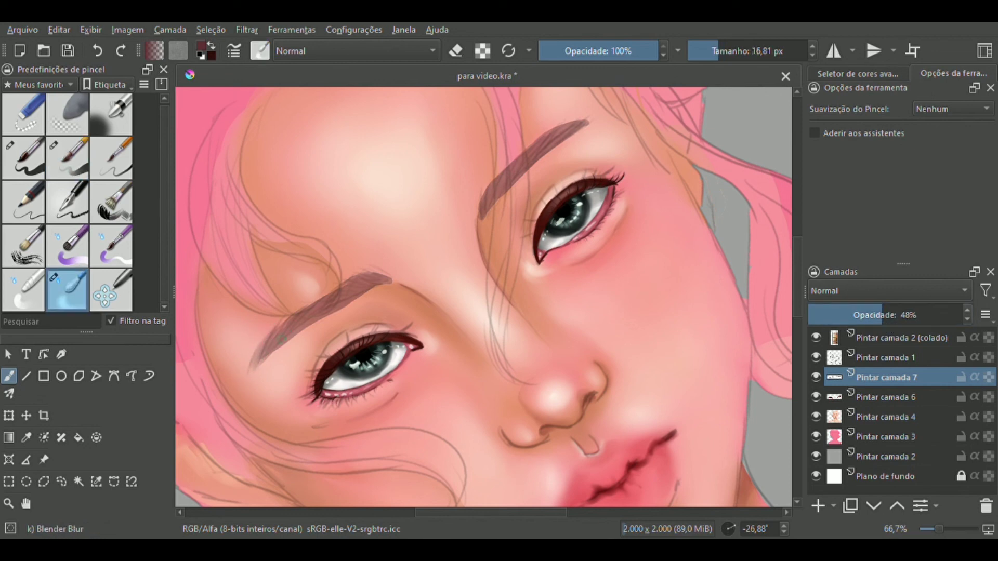
pyautogui.click(815, 375)
pyautogui.click(818, 357)
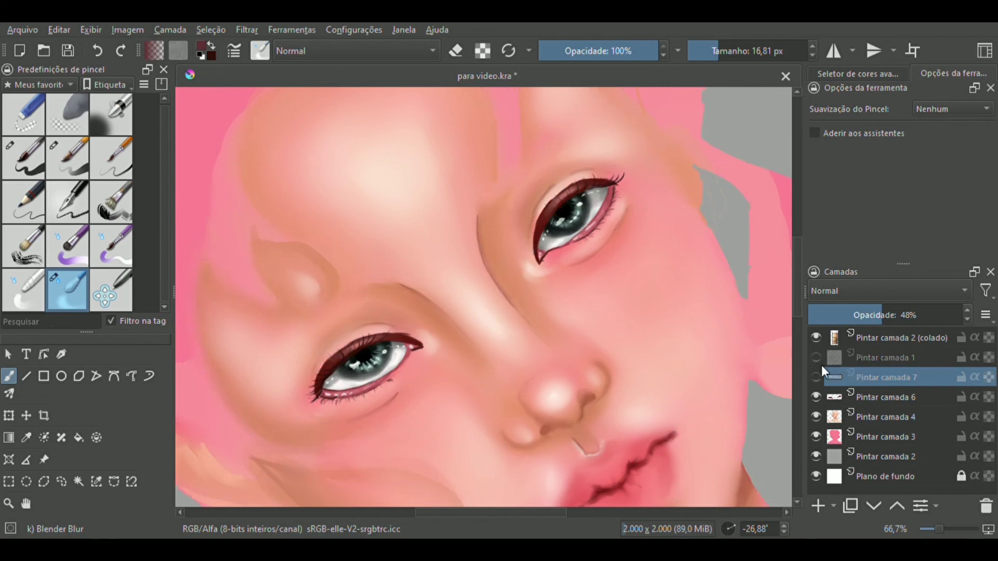
pyautogui.click(815, 377)
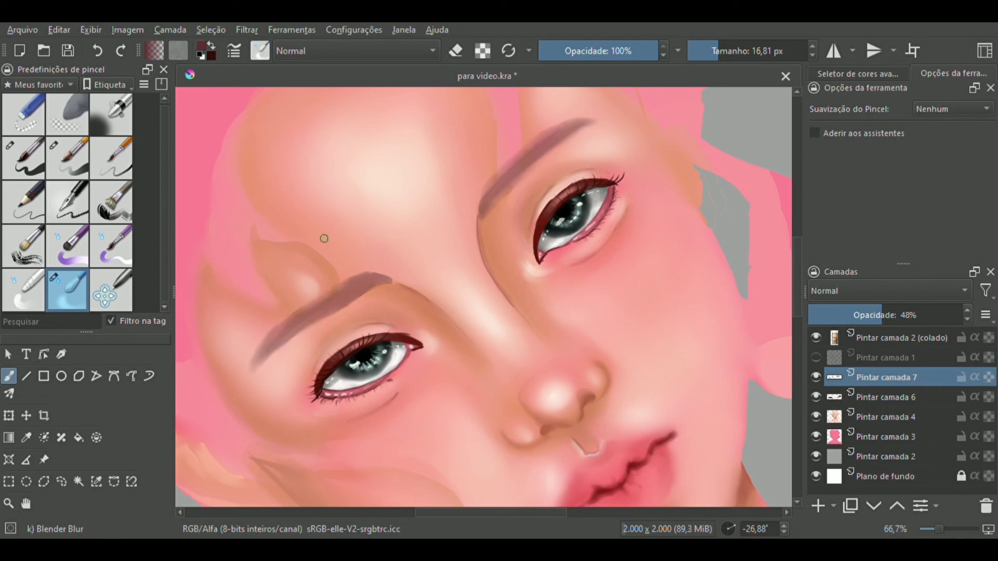
# Step: Add a new layer above the eyebrow base and draw fine hair strokes along the right eyebrow with Pencil-2 at 10 px
pyautogui.click(818, 506)
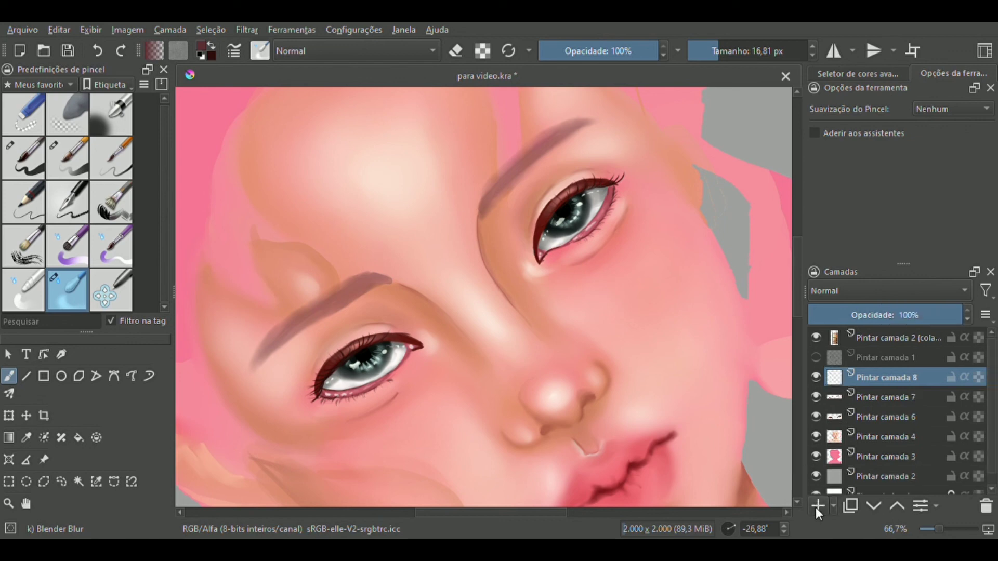
pyautogui.press('/')
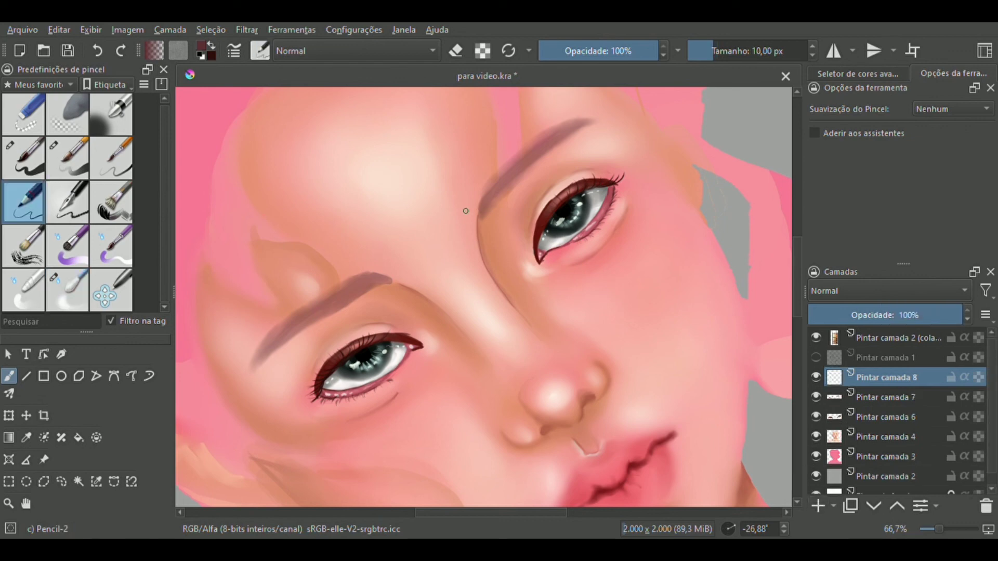
pyautogui.moveTo(483, 214)
pyautogui.mouseDown()
pyautogui.moveTo(509, 170)
pyautogui.moveTo(513, 166)
pyautogui.mouseUp()
pyautogui.moveTo(491, 205)
pyautogui.mouseDown()
pyautogui.moveTo(507, 165)
pyautogui.moveTo(554, 128)
pyautogui.moveTo(588, 119)
pyautogui.mouseUp()
pyautogui.moveTo(541, 146)
pyautogui.mouseDown()
pyautogui.moveTo(513, 179)
pyautogui.moveTo(522, 161)
pyautogui.mouseUp()
pyautogui.moveTo(513, 174); pyautogui.dragTo(500, 198)
pyautogui.moveTo(494, 200); pyautogui.dragTo(478, 216)
pyautogui.moveTo(519, 158); pyautogui.dragTo(502, 184)
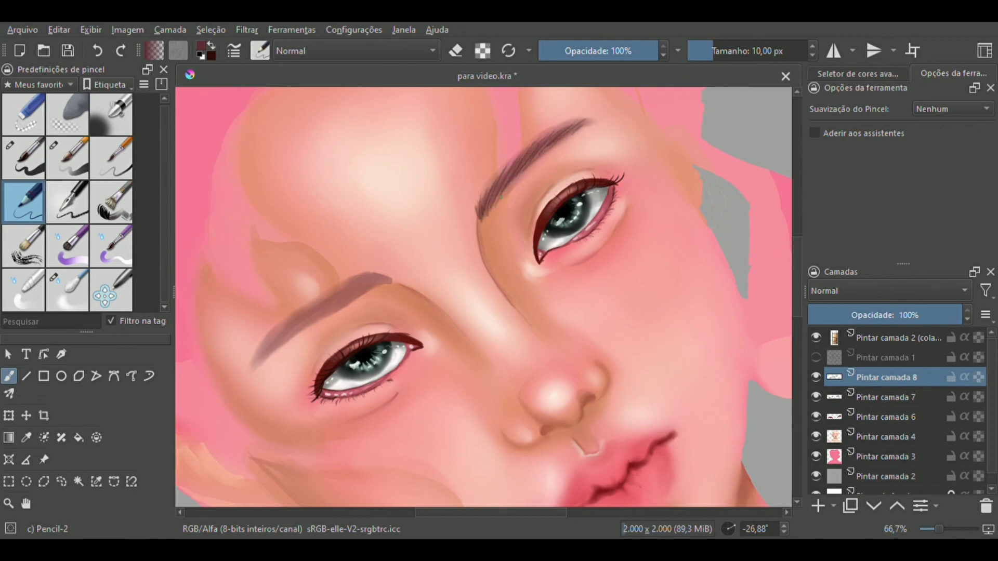
pyautogui.moveTo(538, 152); pyautogui.dragTo(525, 168)
# Step: Draw matching fine hair strokes along the left eyebrow and soften the hairs of both eyebrows with Blender Blur at 16.81 px
pyautogui.moveTo(410, 254)
pyautogui.mouseDown()
pyautogui.moveTo(388, 245)
pyautogui.moveTo(357, 312)
pyautogui.moveTo(374, 333)
pyautogui.moveTo(441, 274)
pyautogui.moveTo(414, 279)
pyautogui.moveTo(413, 307)
pyautogui.mouseUp()
pyautogui.moveTo(411, 322)
pyautogui.mouseDown()
pyautogui.moveTo(428, 294)
pyautogui.moveTo(406, 334)
pyautogui.moveTo(432, 294)
pyautogui.moveTo(398, 392)
pyautogui.moveTo(399, 378)
pyautogui.moveTo(406, 362)
pyautogui.moveTo(403, 432)
pyautogui.moveTo(395, 415)
pyautogui.moveTo(404, 439)
pyautogui.mouseUp()
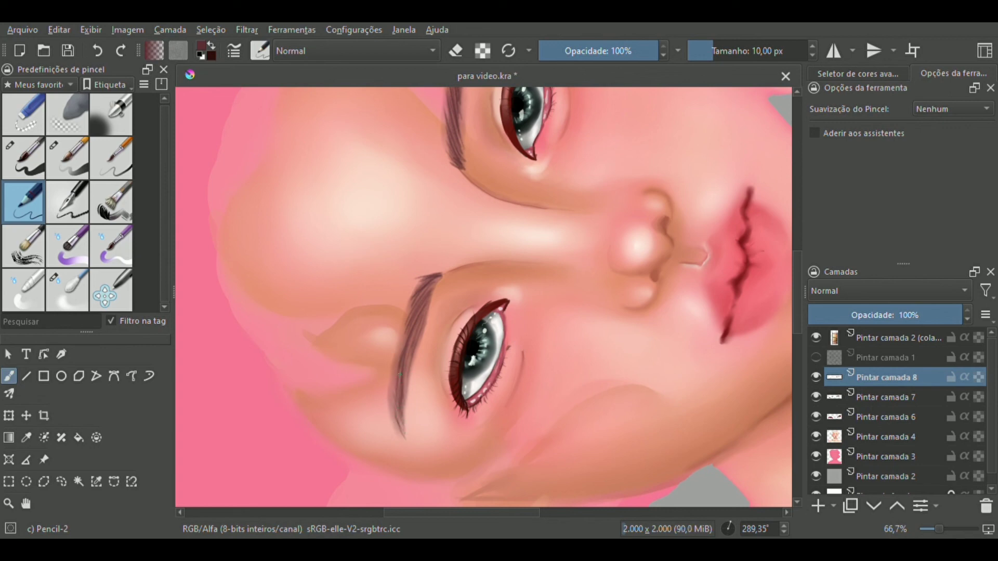
pyautogui.click(67, 290)
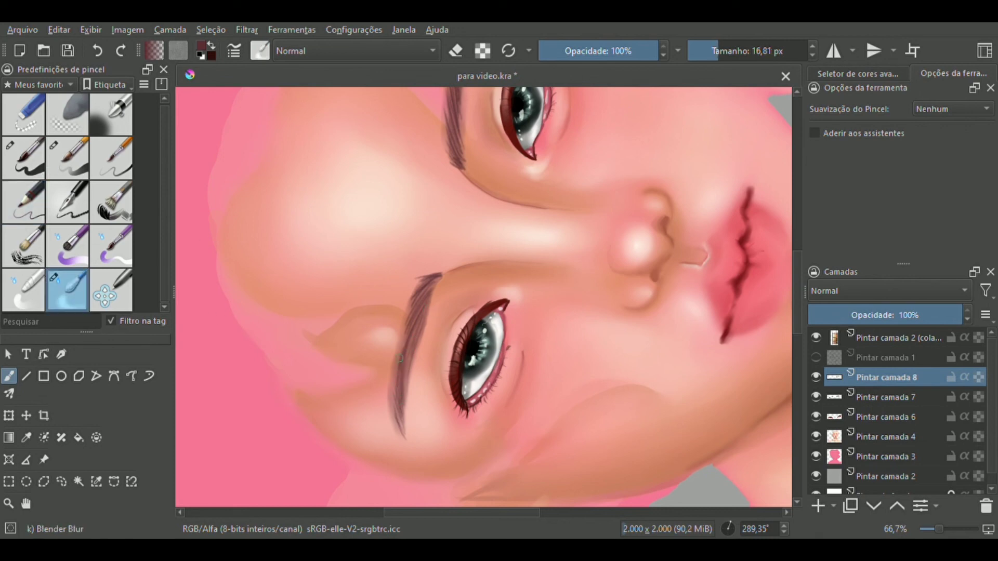
pyautogui.scroll(5, 418, 322)
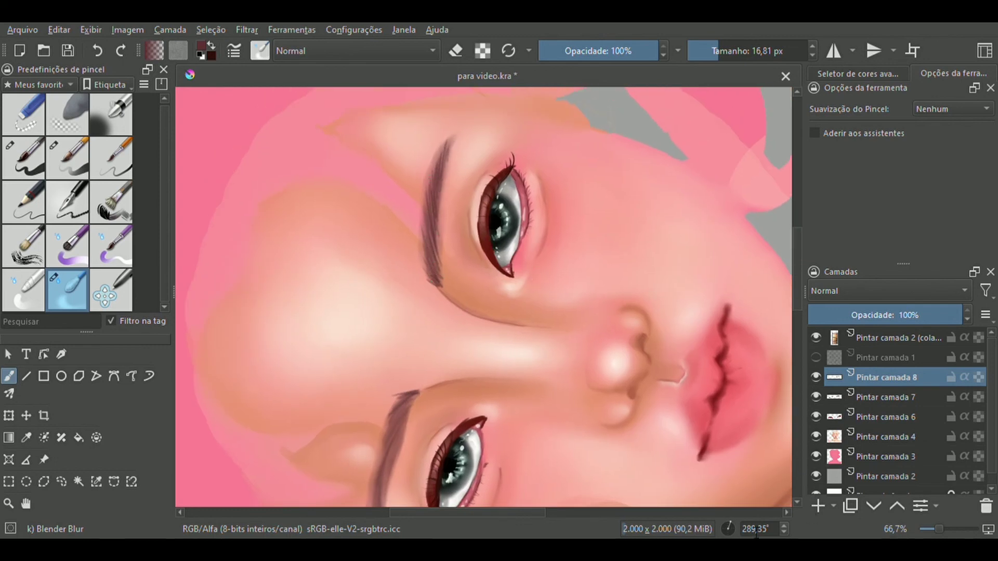
pyautogui.moveTo(732, 526); pyautogui.dragTo(735, 534)
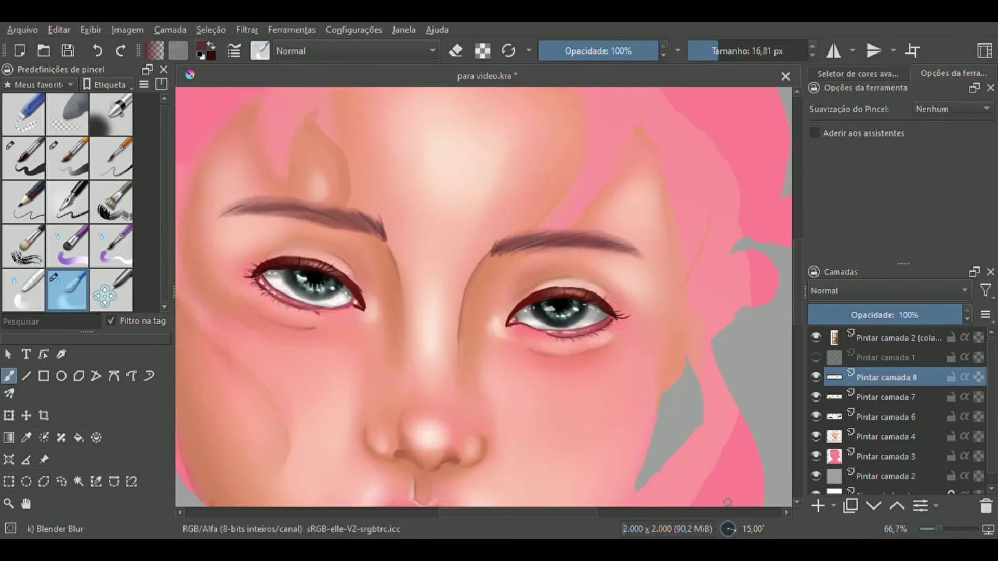
pyautogui.moveTo(470, 448); pyautogui.dragTo(553, 435)
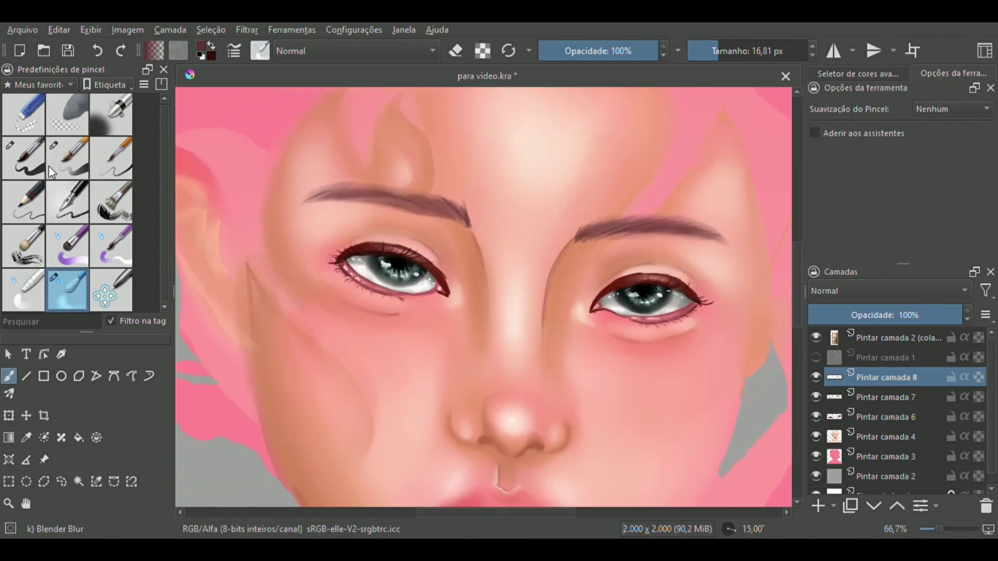
# Step: Touch up the left eyebrow with a few more fine hair strokes using Pencil-2 at 10 px
pyautogui.click(30, 213)
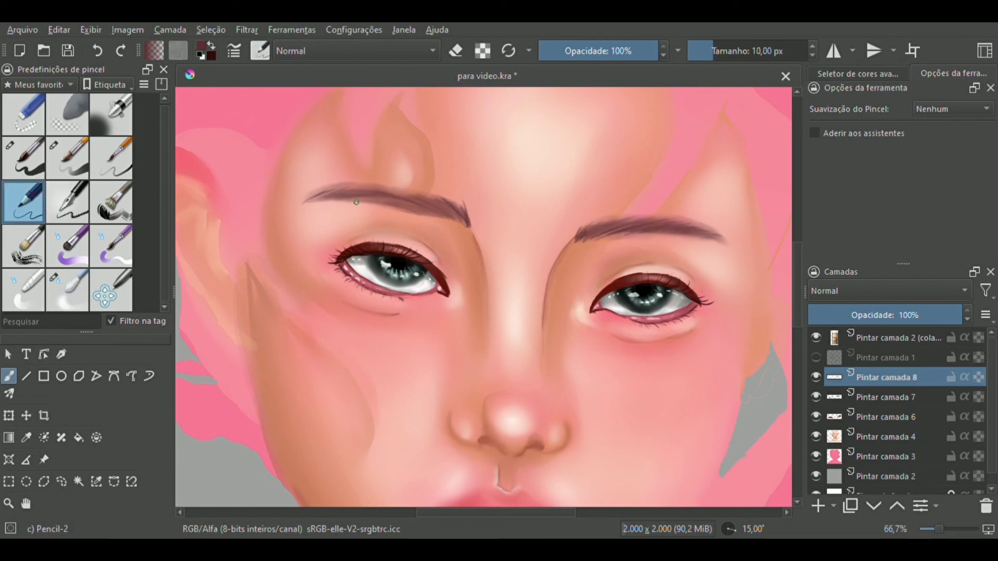
pyautogui.moveTo(392, 198); pyautogui.dragTo(402, 203)
pyautogui.scroll(-3, 402, 192)
pyautogui.moveTo(937, 528); pyautogui.dragTo(931, 526)
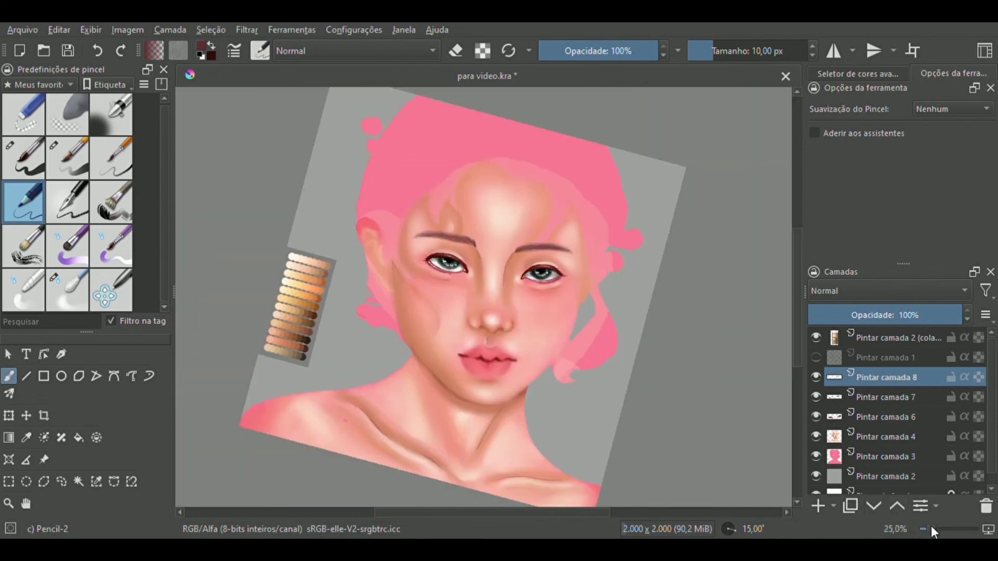
pyautogui.scroll(-2, 733, 529)
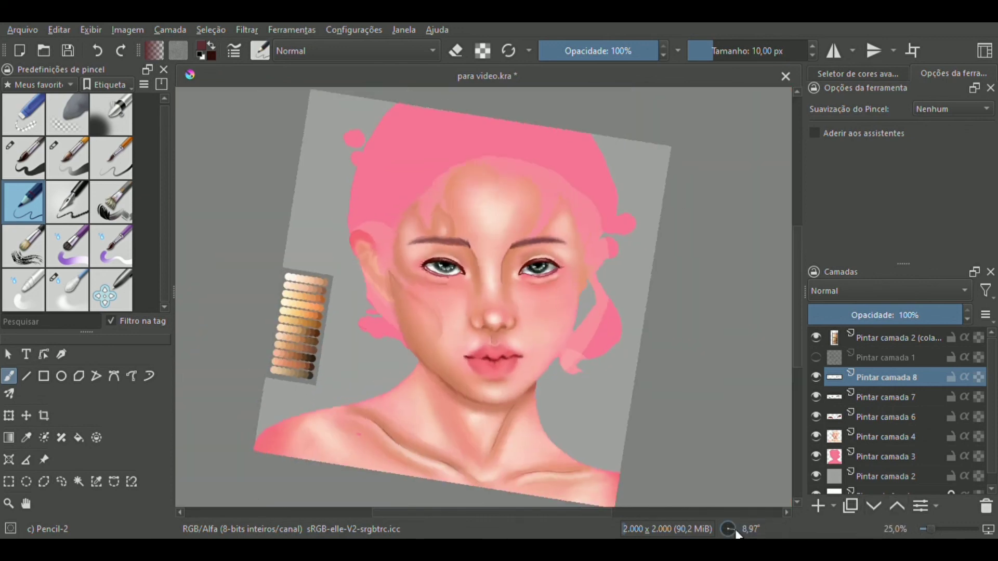
pyautogui.scroll(1, 735, 528)
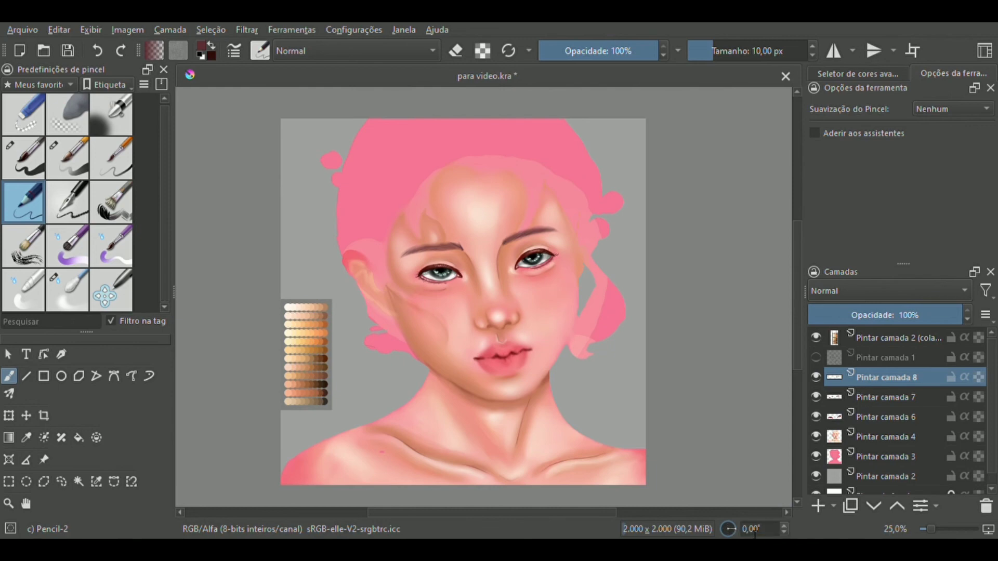